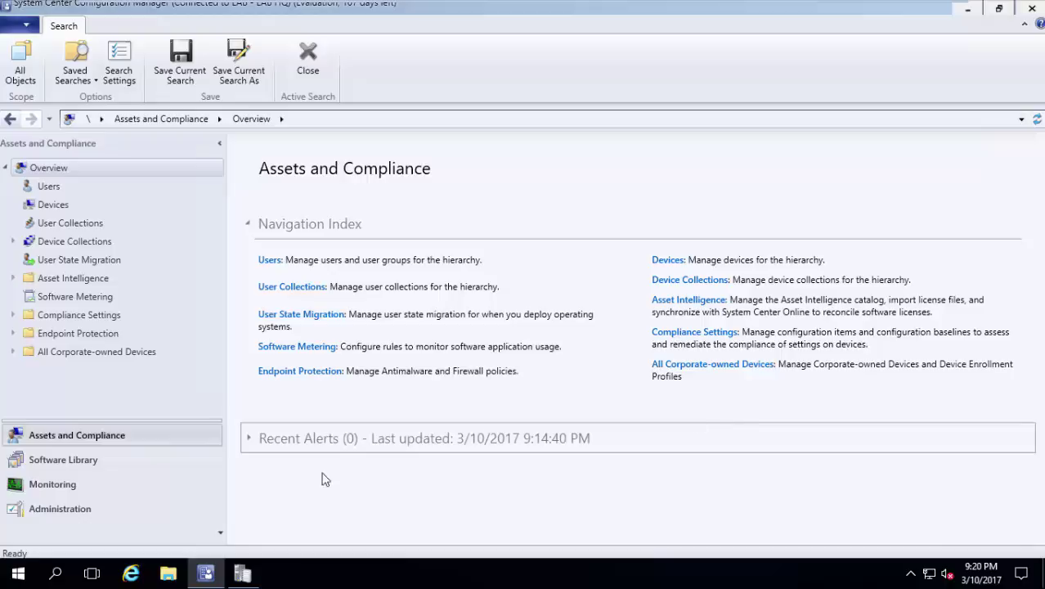
Open File Explorer at Quick access from the SCCM console with Win+E.
key("super+e")
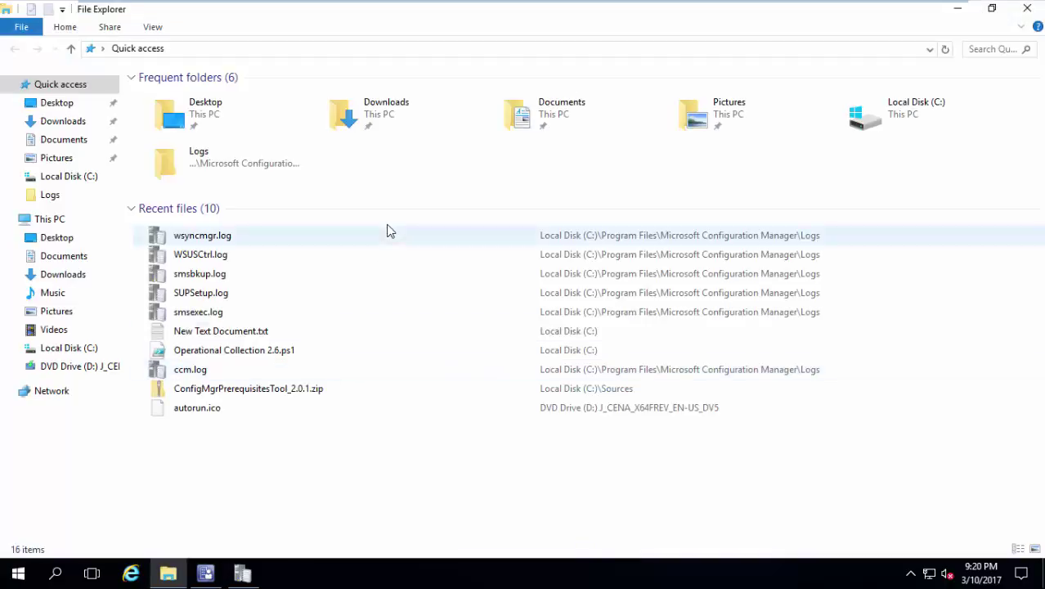
Browse the DVD Drive (D:) sources folder and select the install.wim image.
left_click(66, 222)
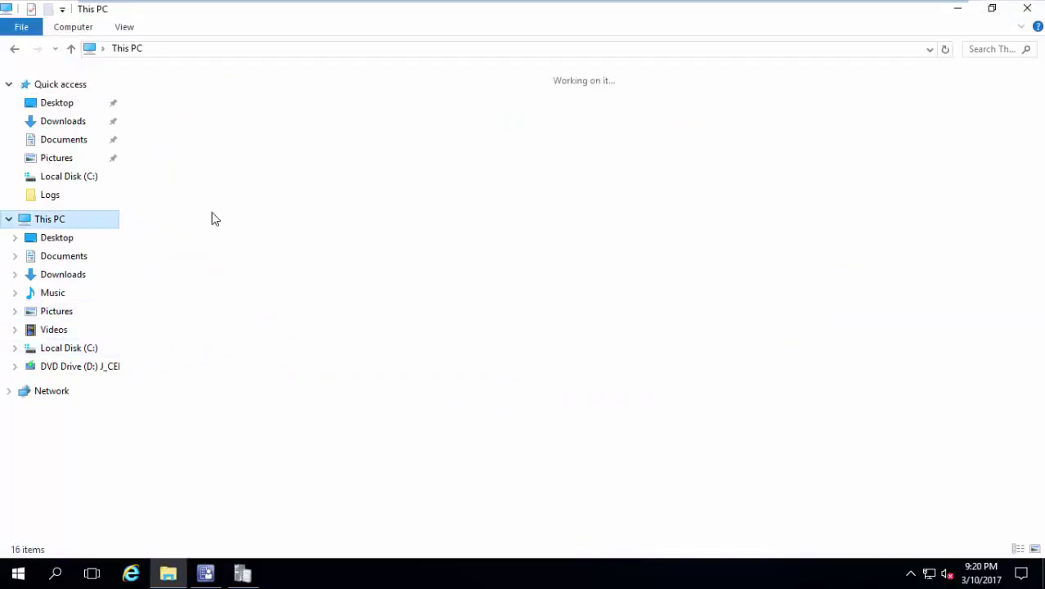
left_click(398, 235)
right_click(399, 235)
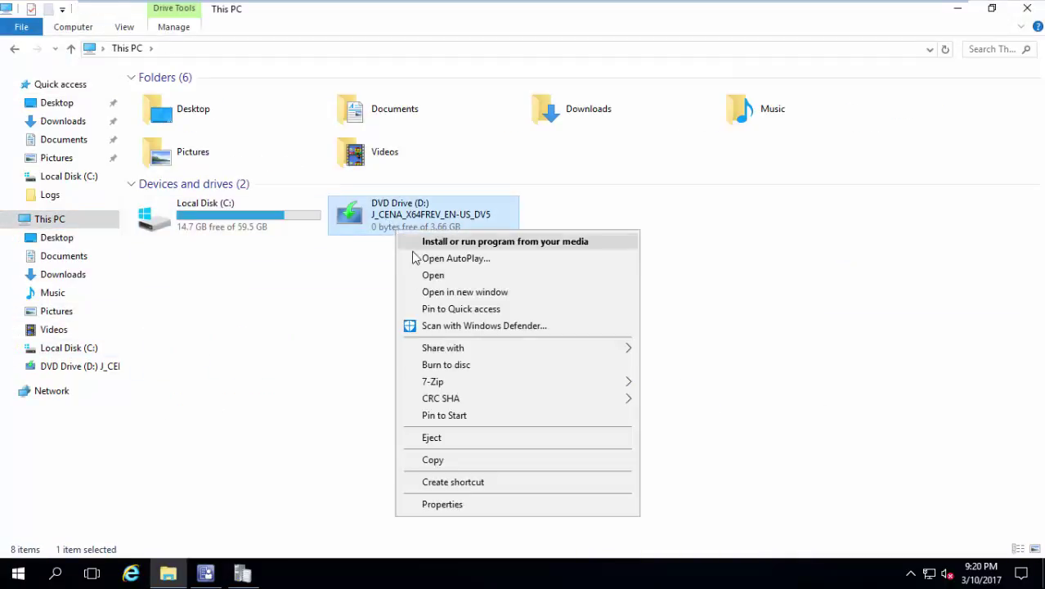
left_click(438, 277)
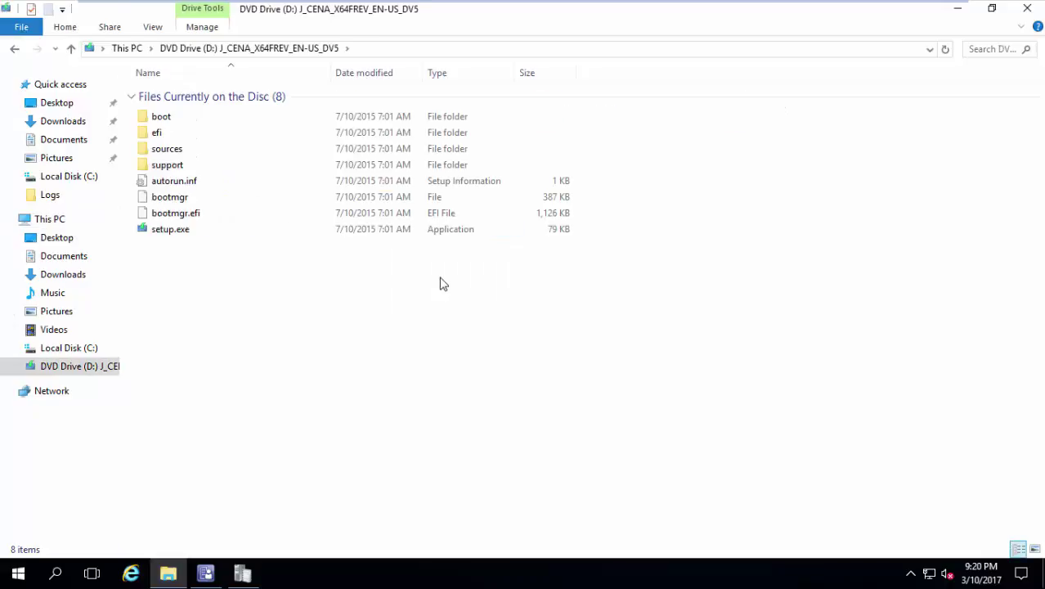
double_click(263, 155)
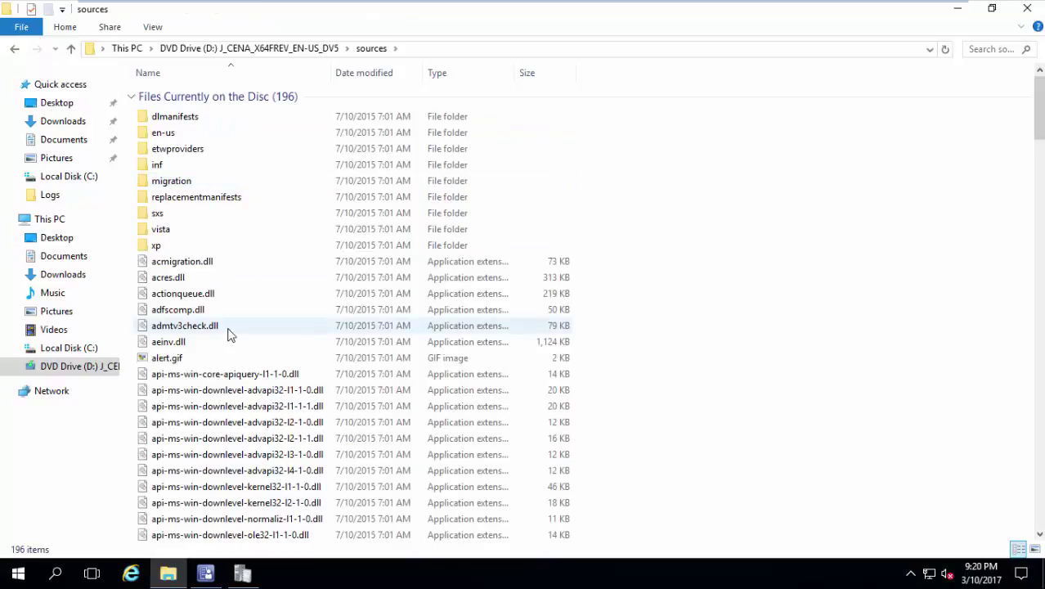
left_click(229, 334)
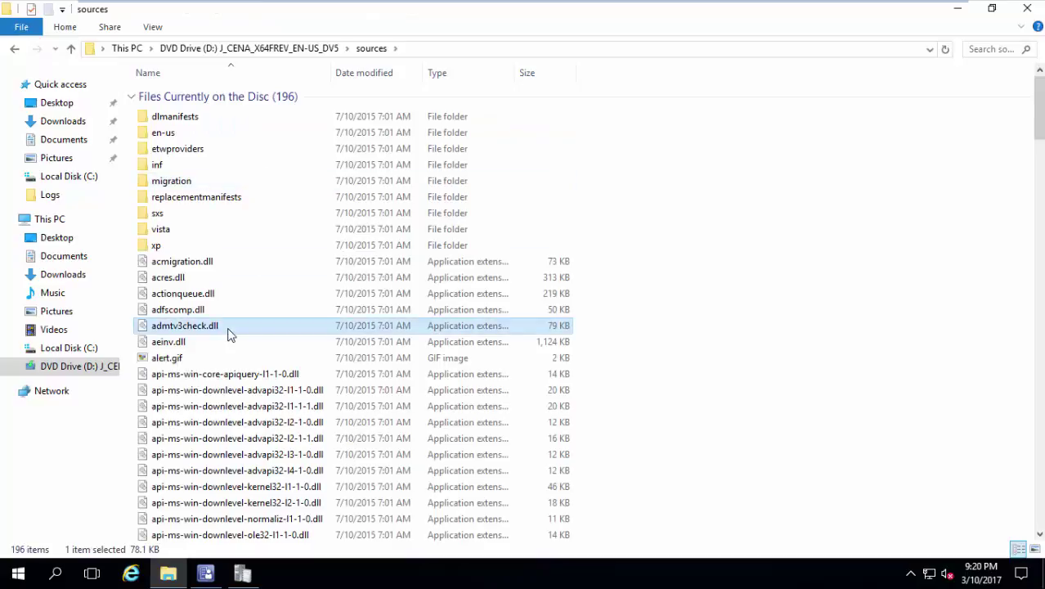
type("ia")
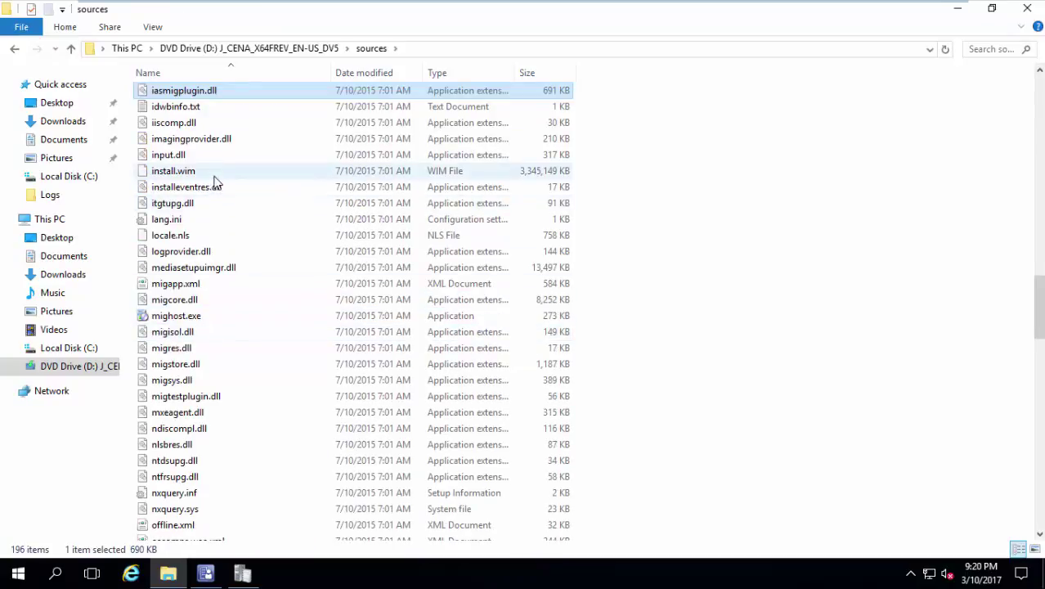
left_click(214, 173)
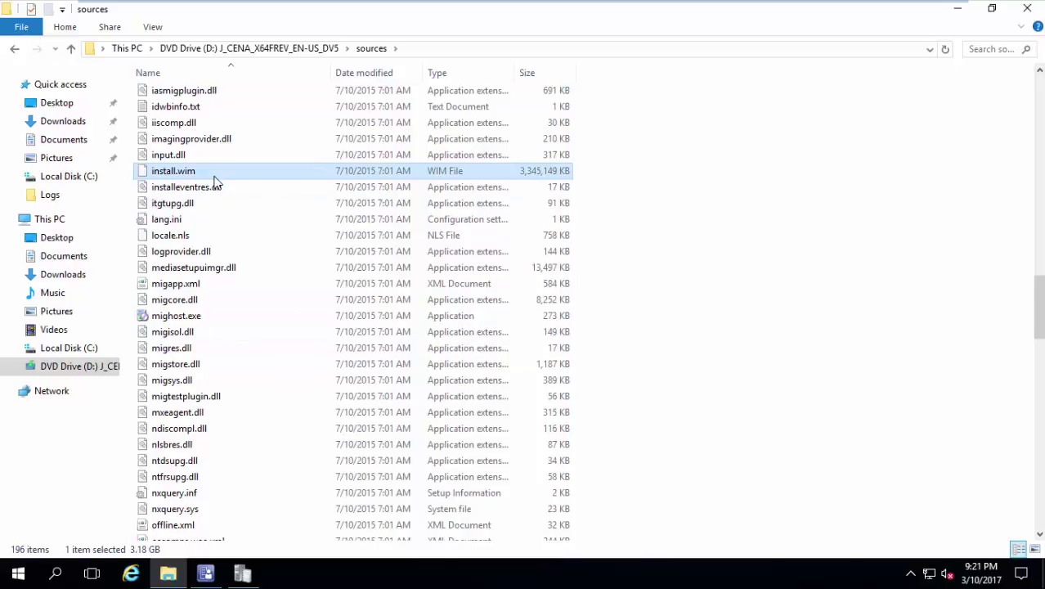
Go to the Local Disk (C:) root and select the Program Files (x86) folder.
type("cd")
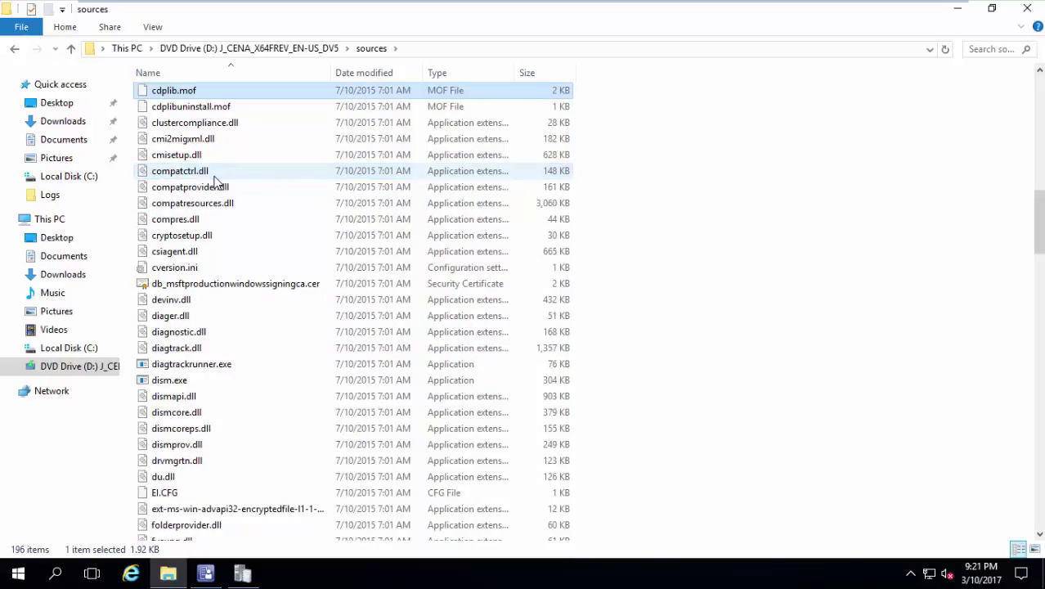
left_click(82, 350)
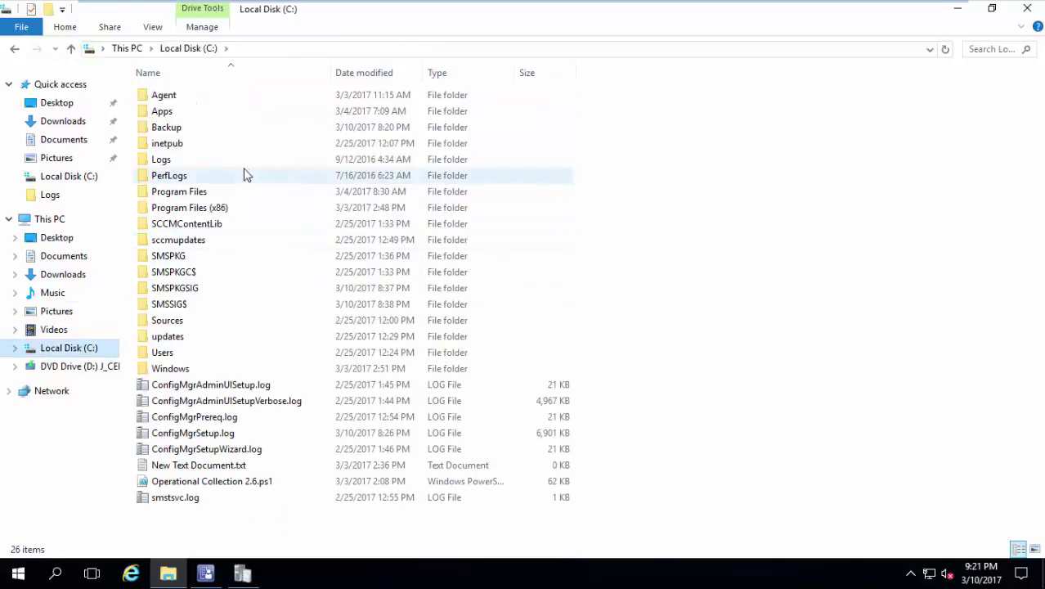
left_click(228, 209)
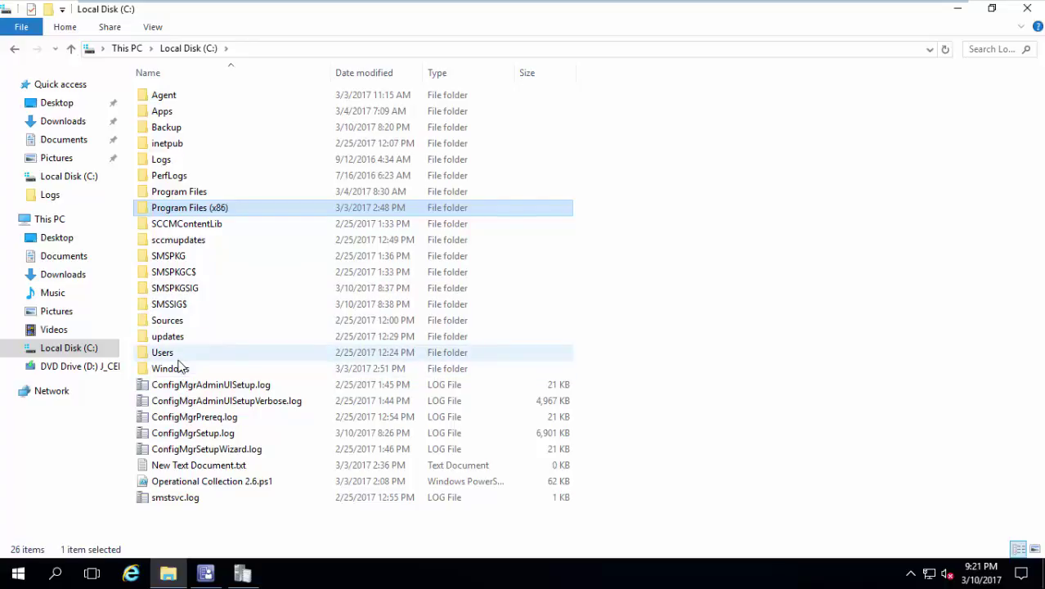
Create a new folder named OSD on Local Disk (C:).
right_click(696, 149)
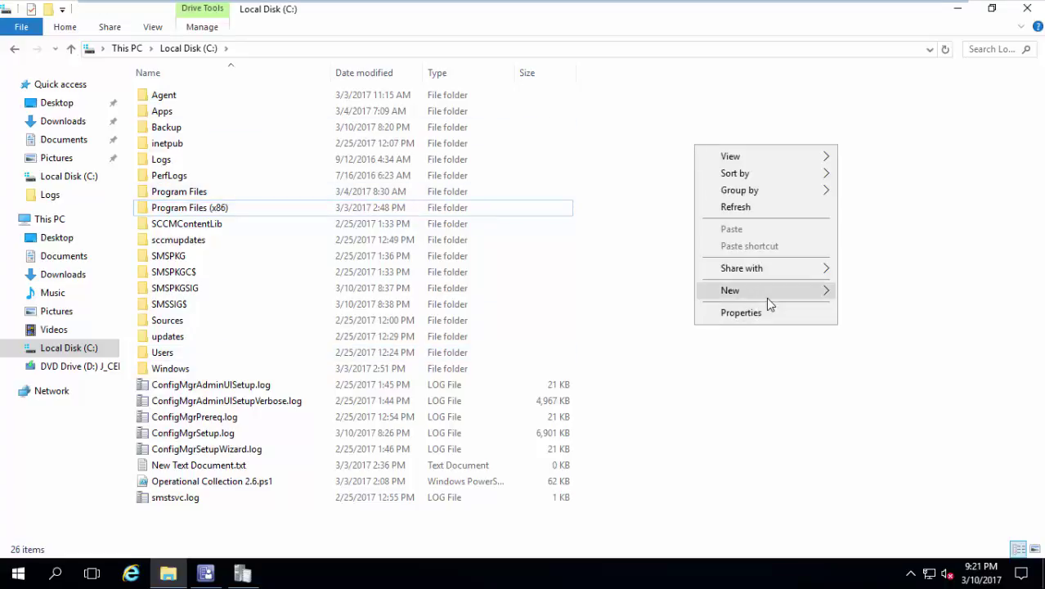
mouse_move(766, 296)
left_click(863, 292)
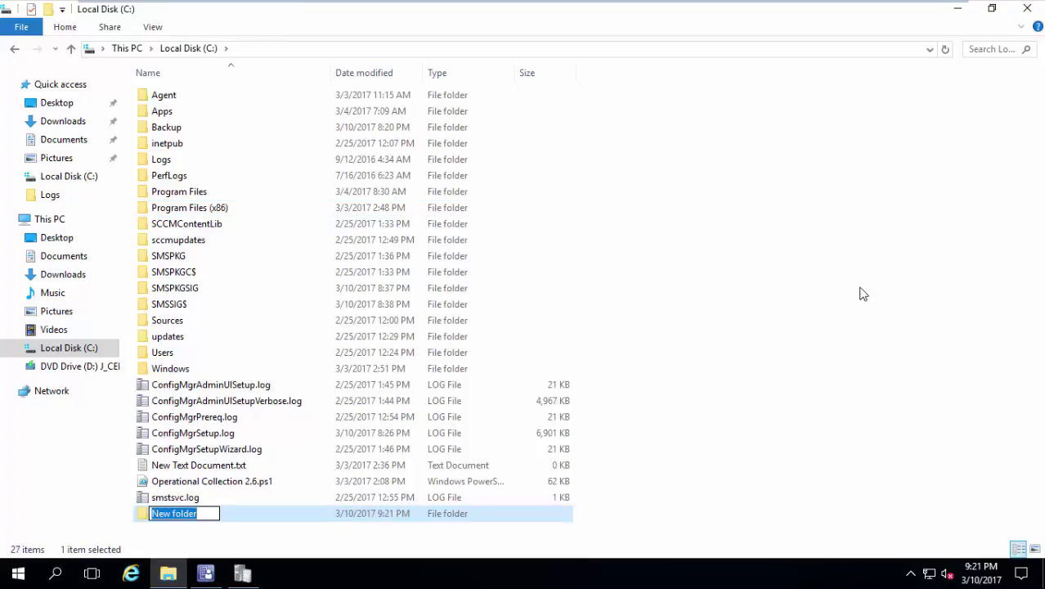
type("OSD")
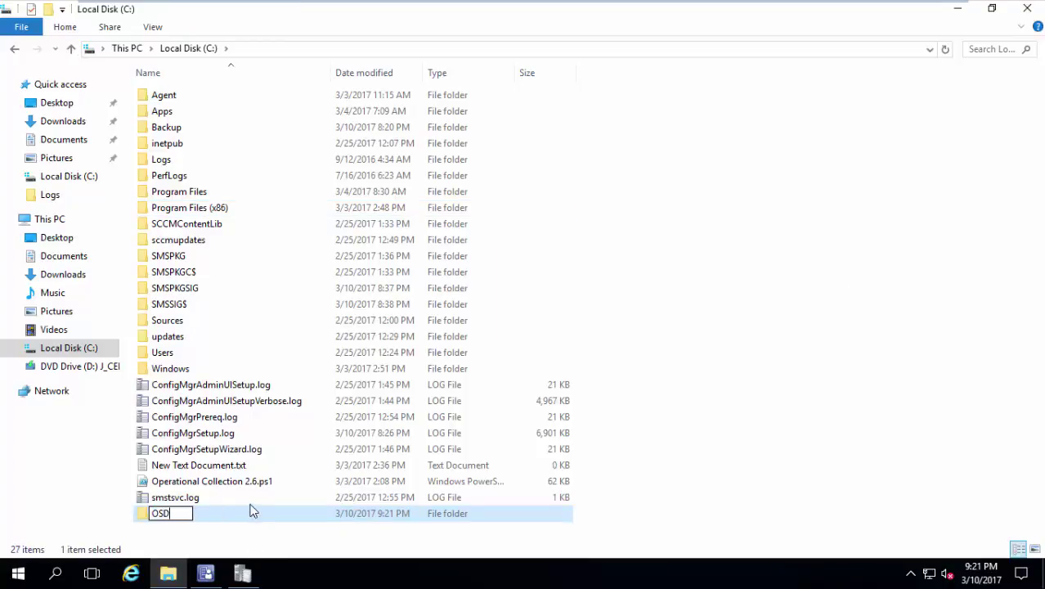
left_click(246, 511)
double_click(245, 515)
right_click(297, 327)
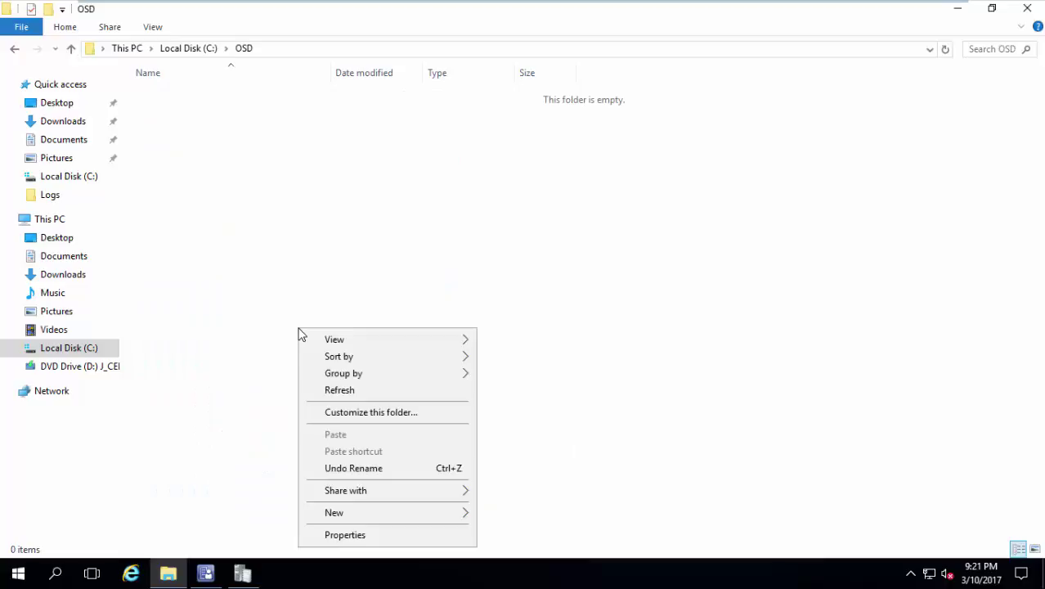
left_click(233, 384)
Copy install.wim from the DVD's sources folder.
left_click(107, 366)
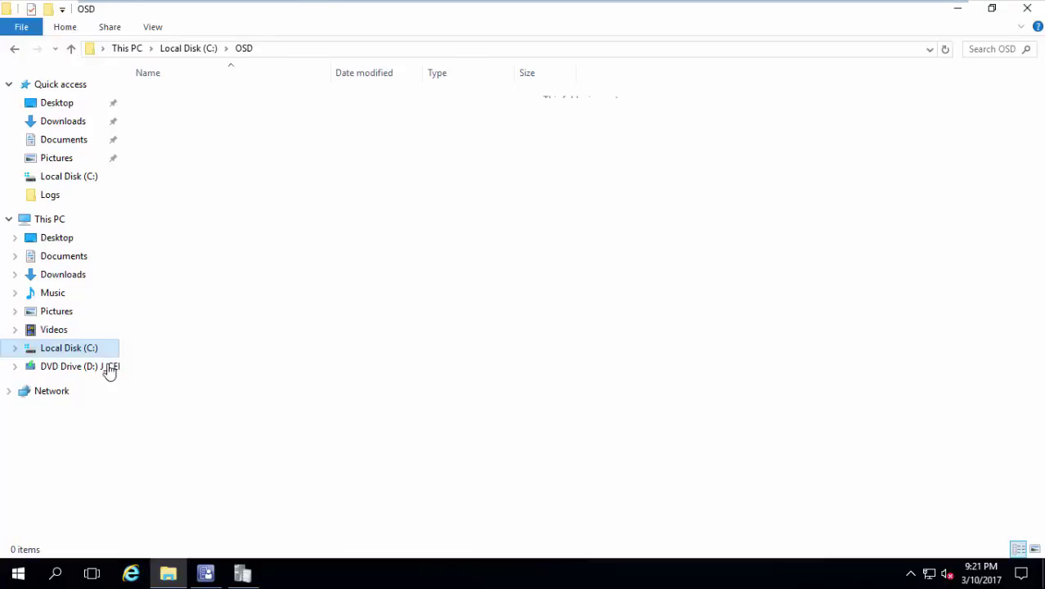
double_click(167, 150)
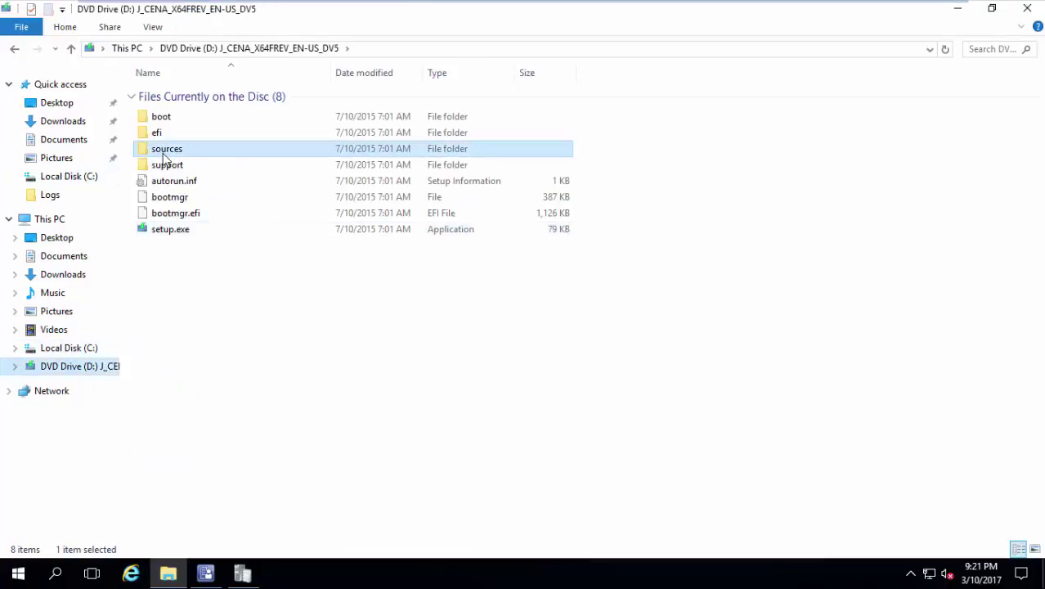
left_click(178, 188)
key("i")
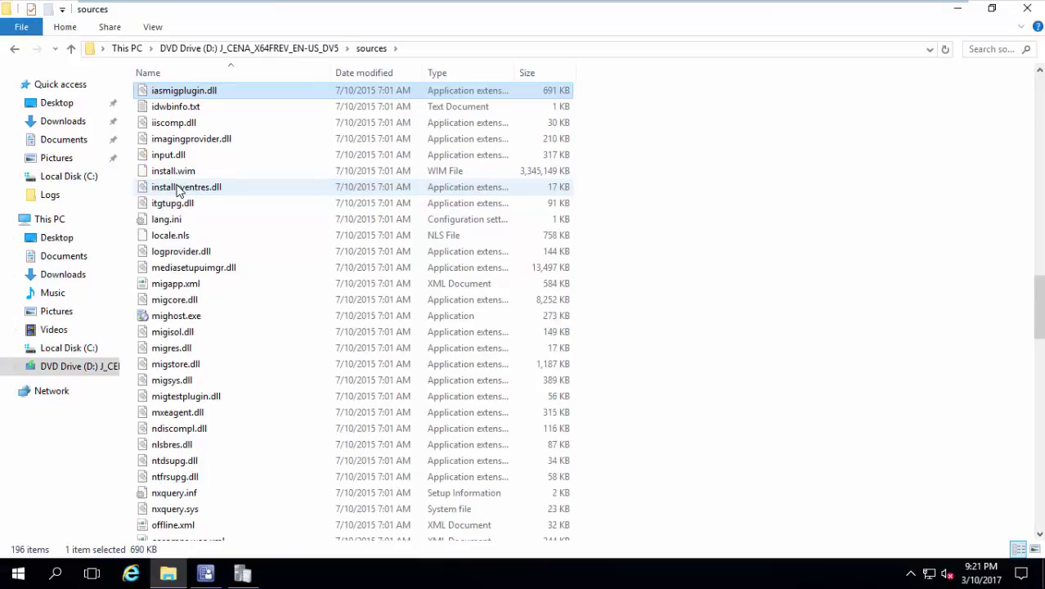
left_click(203, 175)
right_click(203, 175)
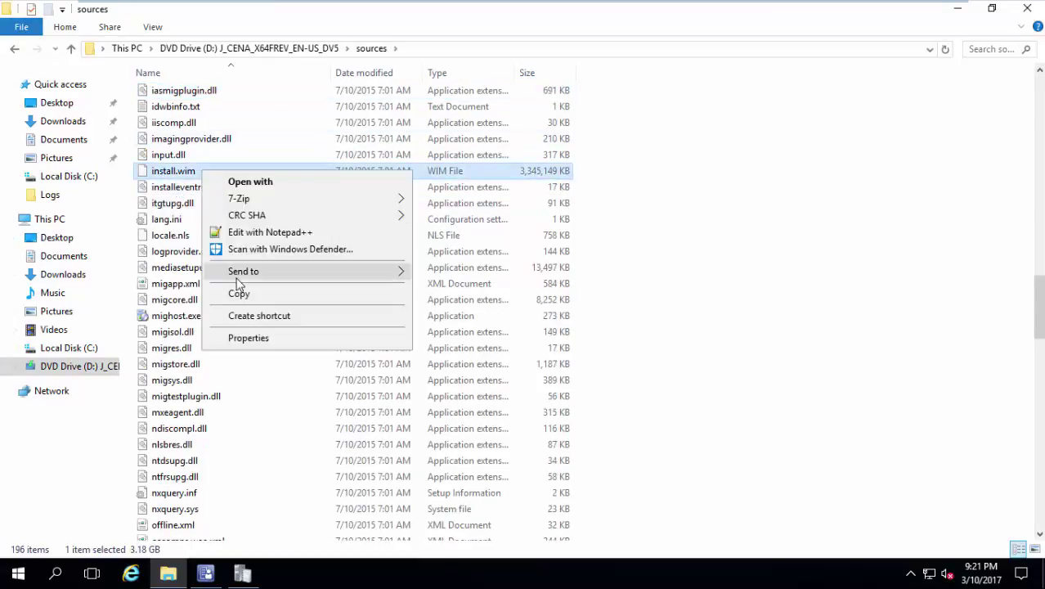
left_click(240, 300)
Paste install.wim into C:\OSD.
left_click(86, 348)
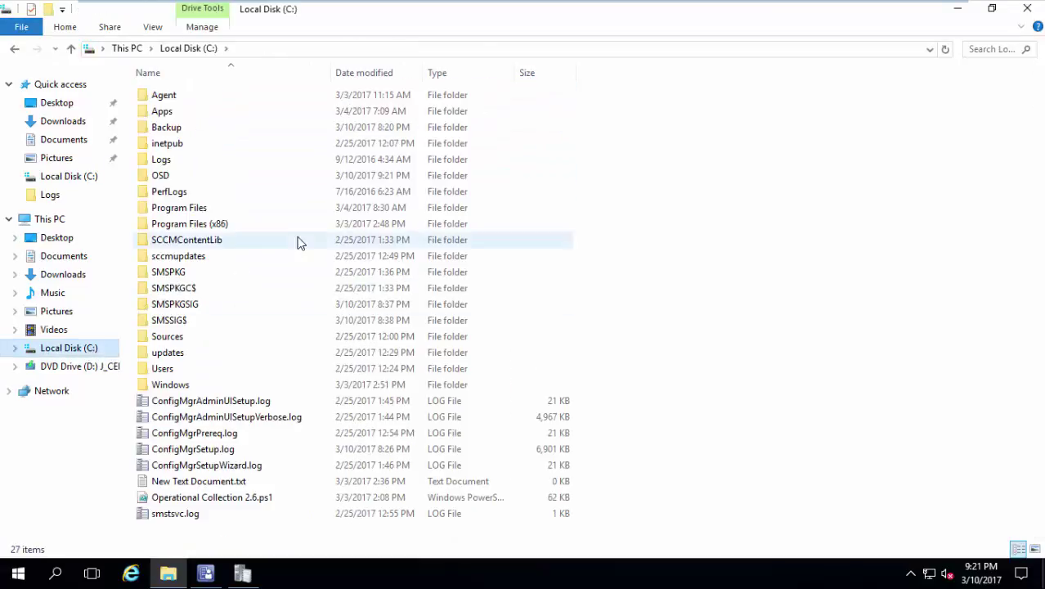
double_click(205, 173)
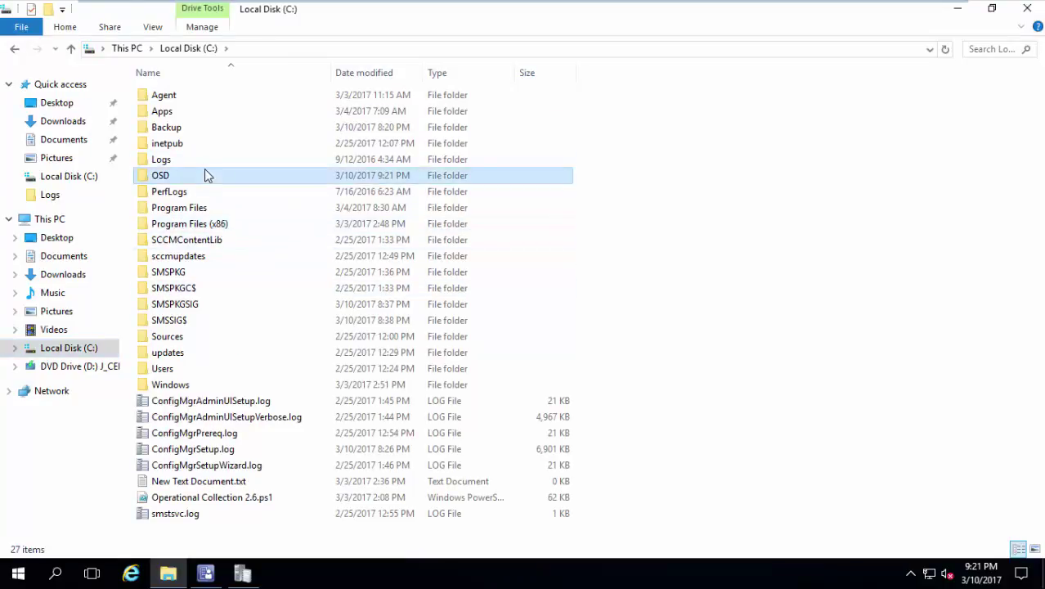
right_click(205, 170)
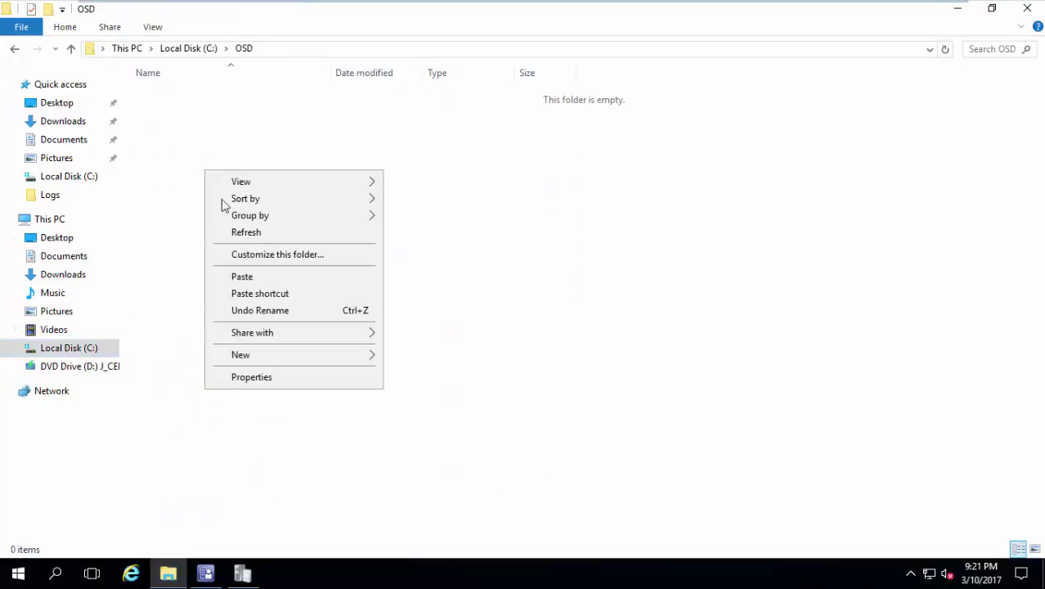
left_click(254, 277)
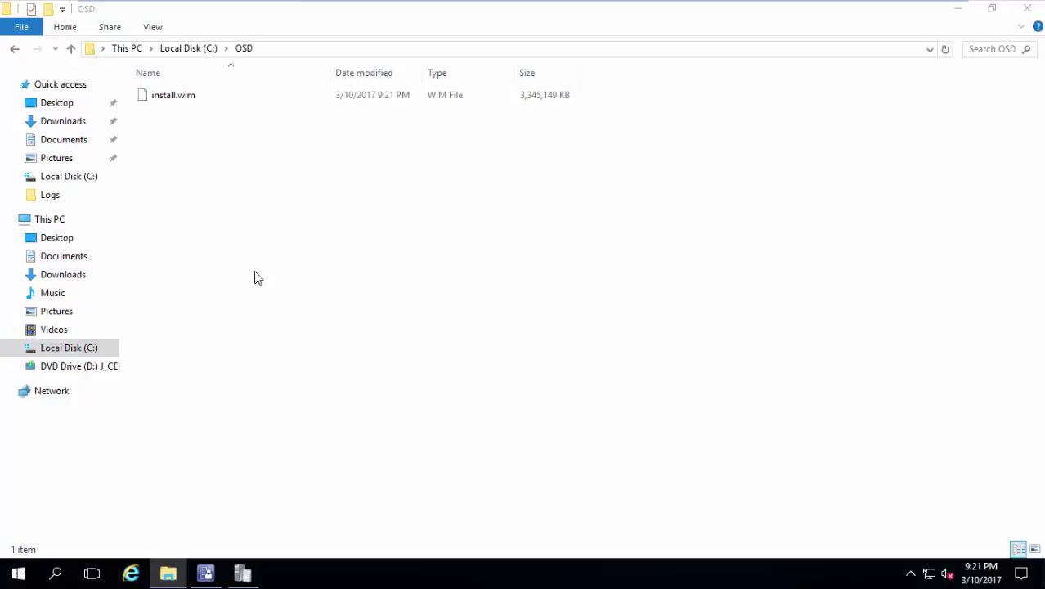
left_click(191, 49)
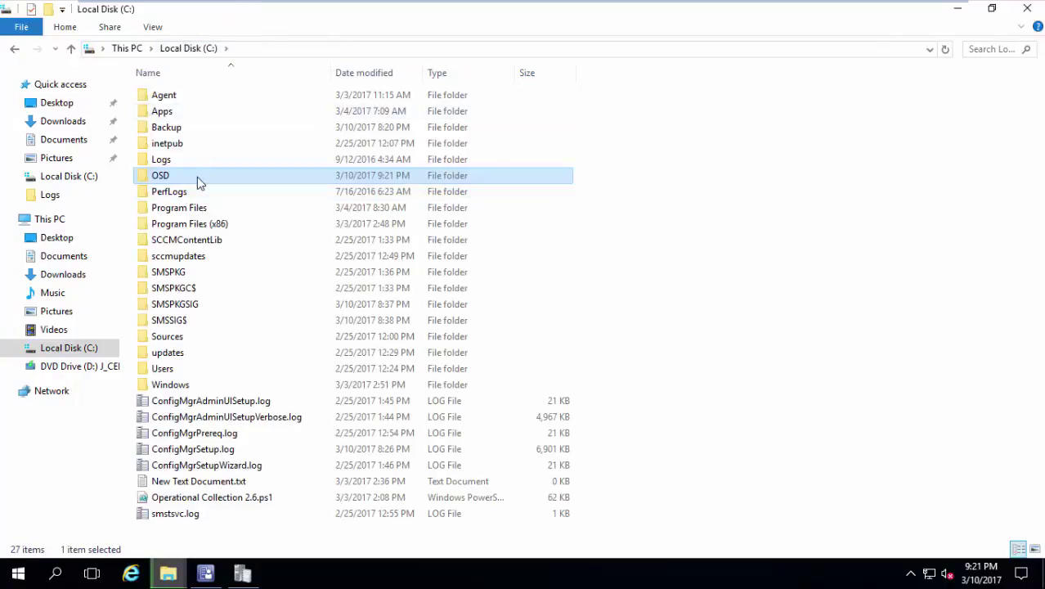
Share the OSD folder on the network through Advanced Sharing under the share name OSD.
right_click(197, 177)
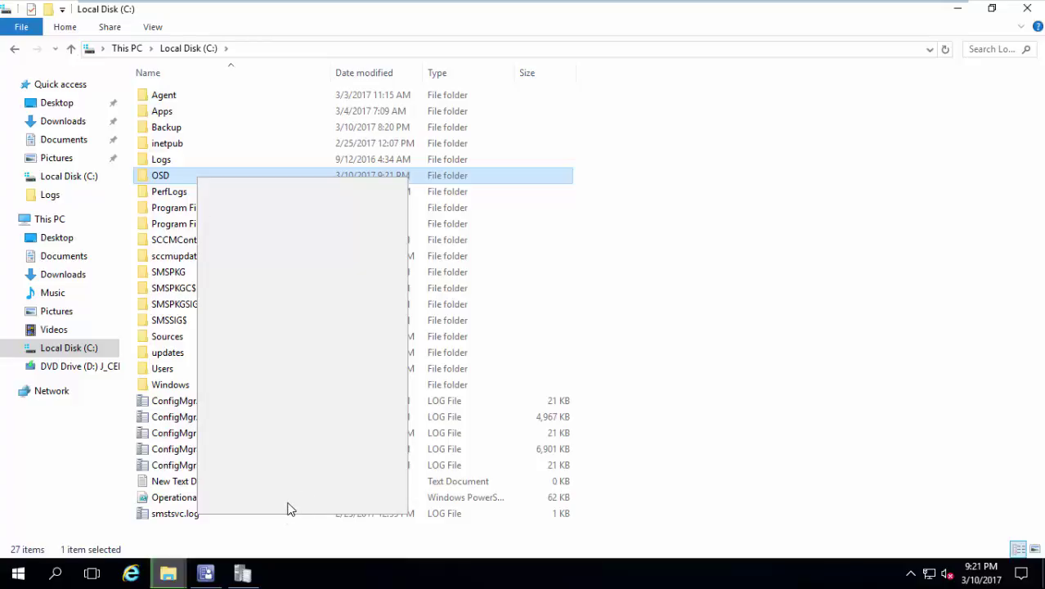
left_click(290, 506)
left_click(262, 215)
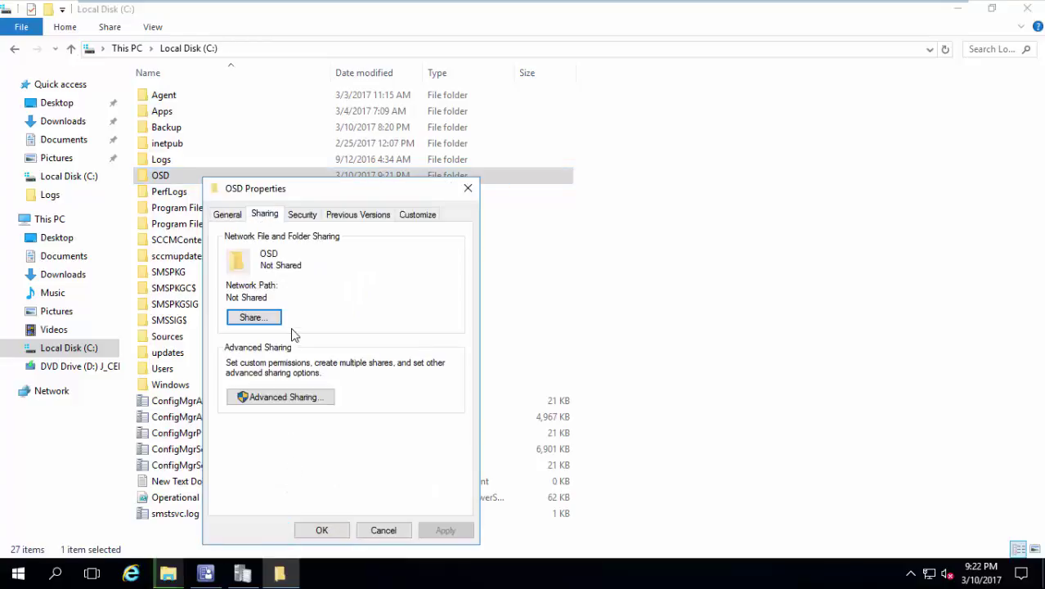
left_click(276, 397)
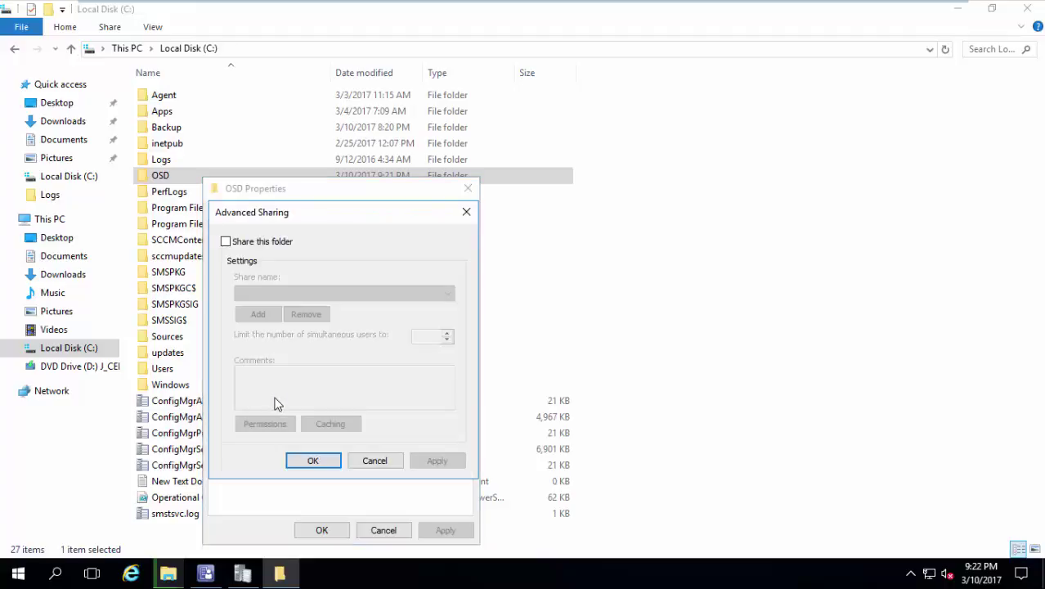
left_click(274, 245)
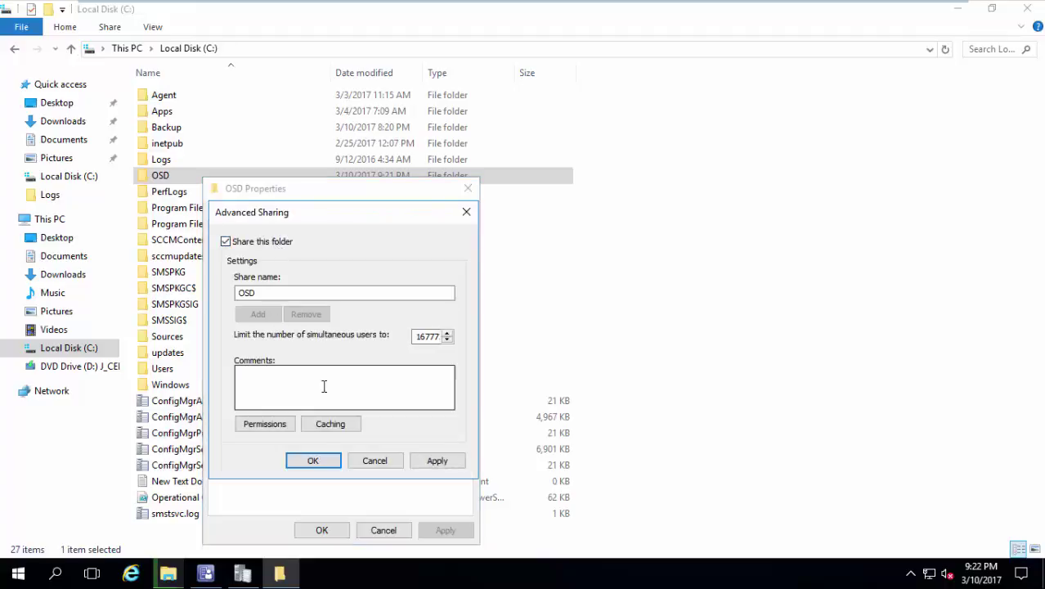
left_click(313, 460)
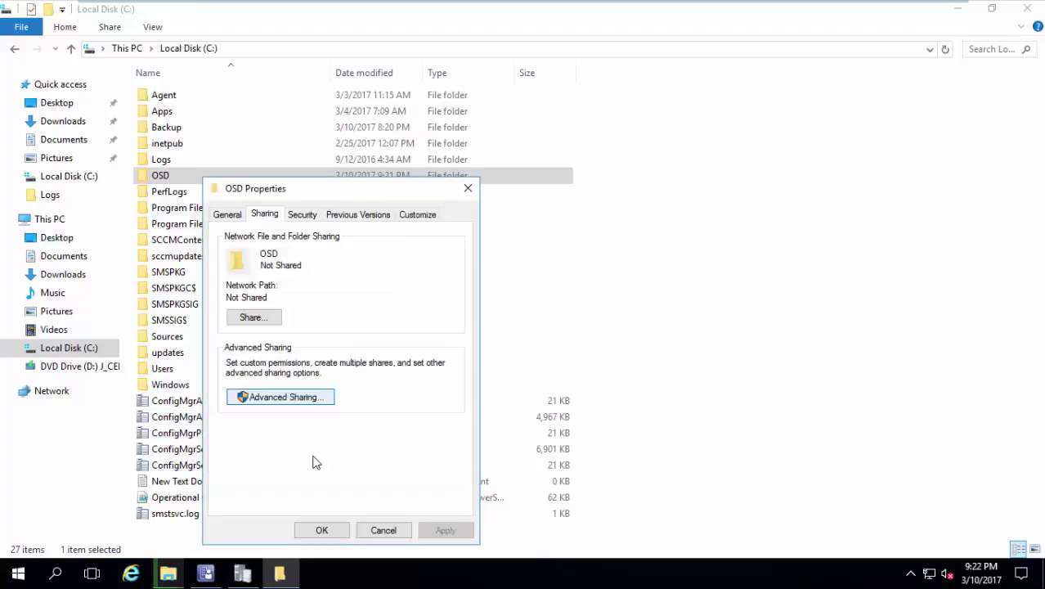
left_click(323, 532)
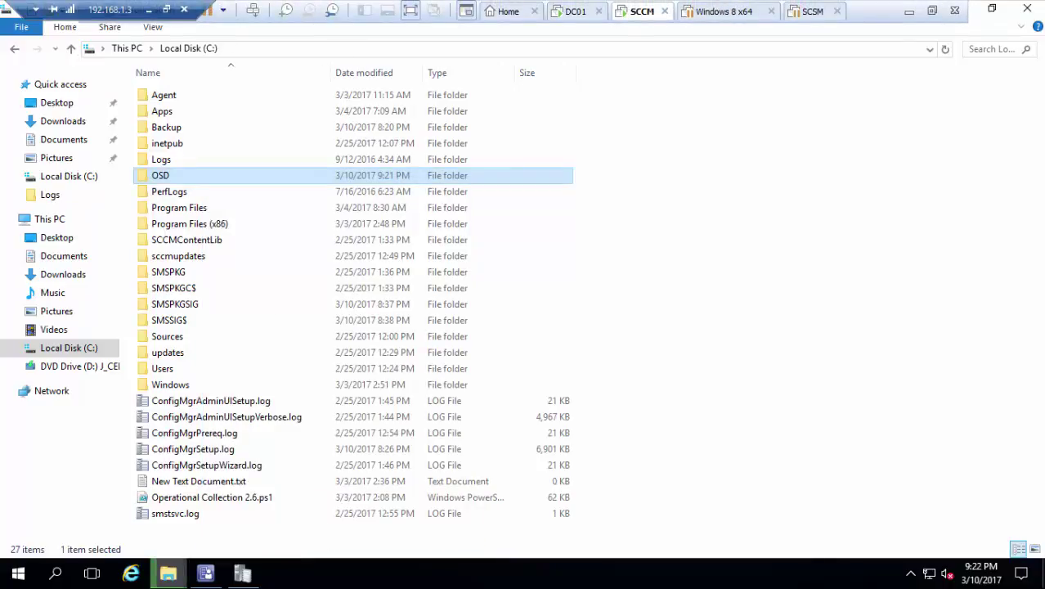
Open the OSD folder to confirm install.wim was copied.
mouse_move(167, 572)
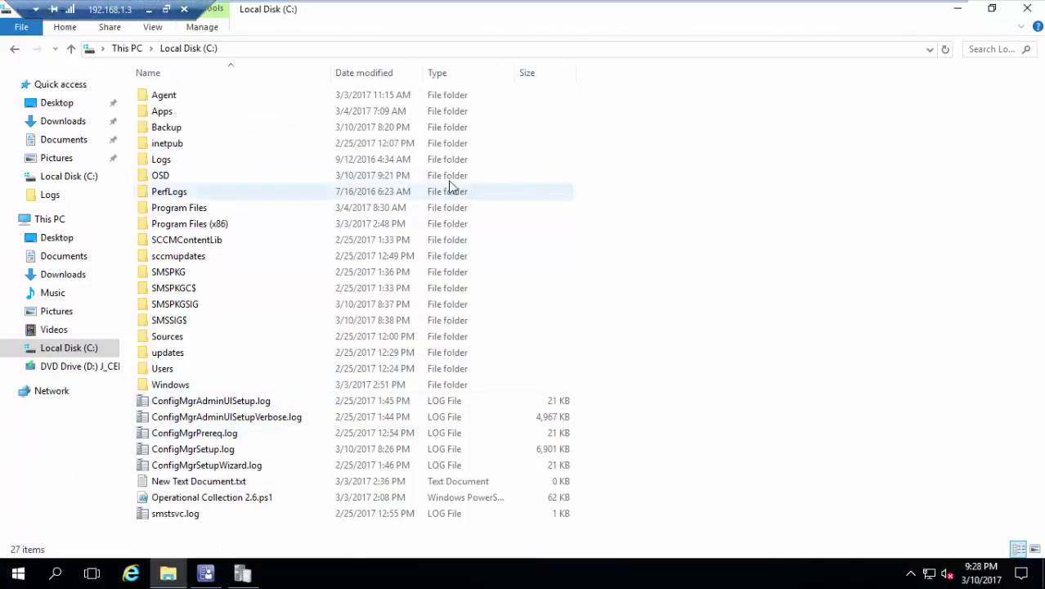
left_click(366, 174)
double_click(366, 173)
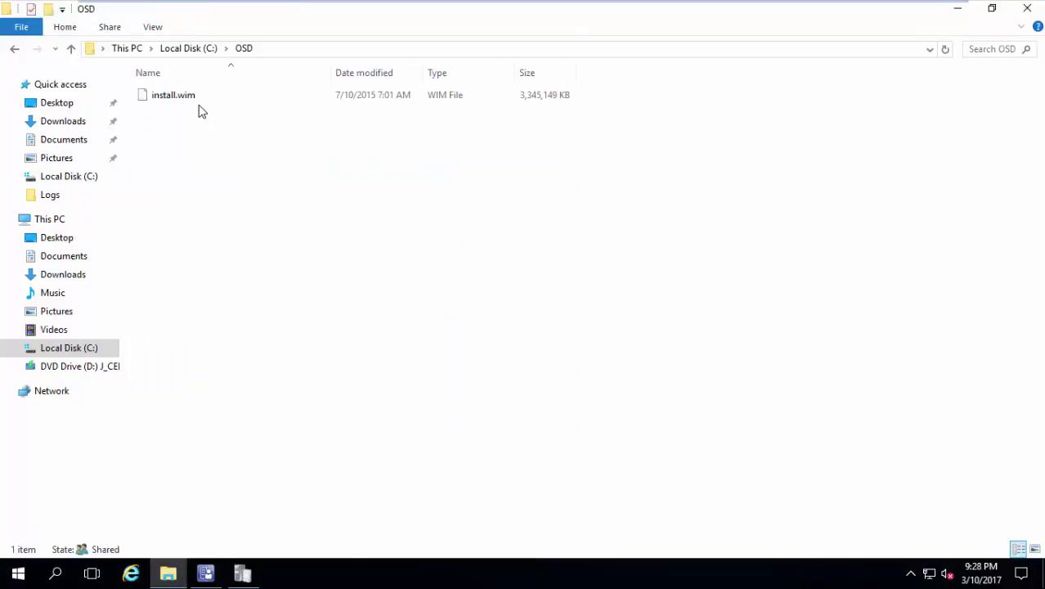
In Software Library > Operating Systems, start Add Operating System Image from Operating System Images.
left_click(208, 574)
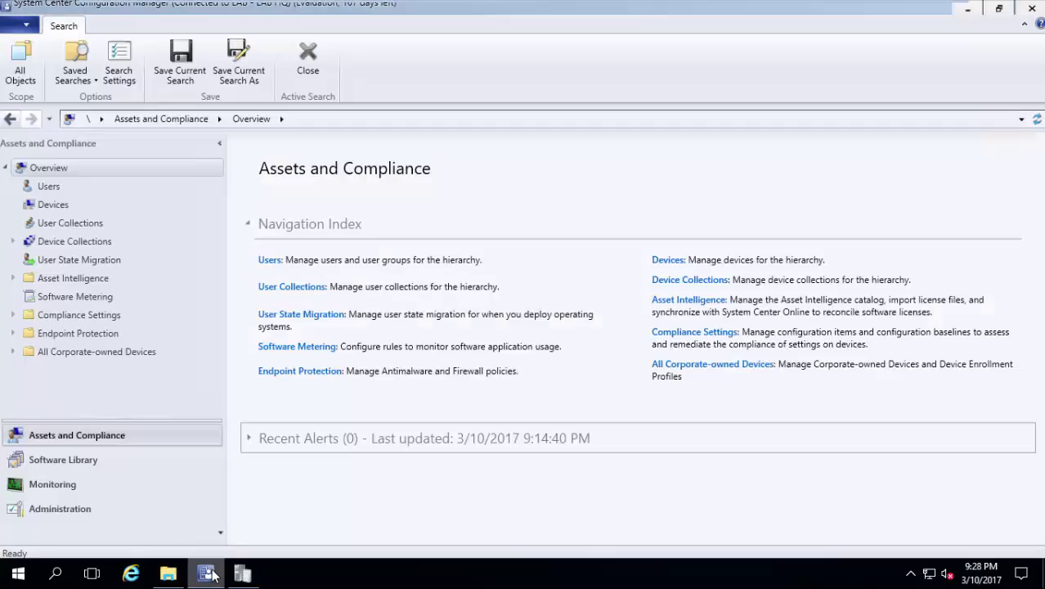
left_click(78, 461)
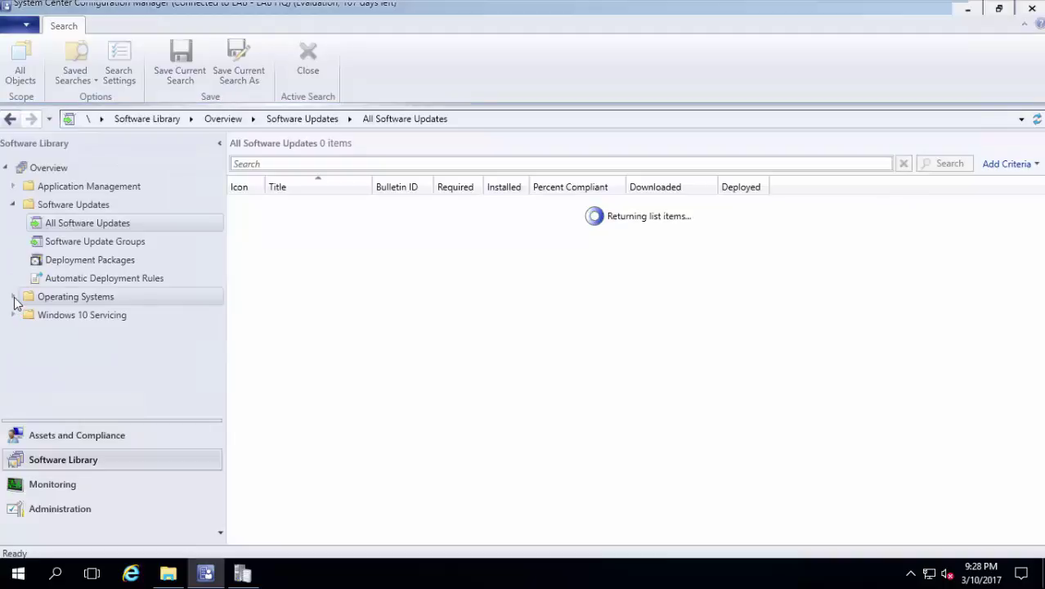
left_click(13, 297)
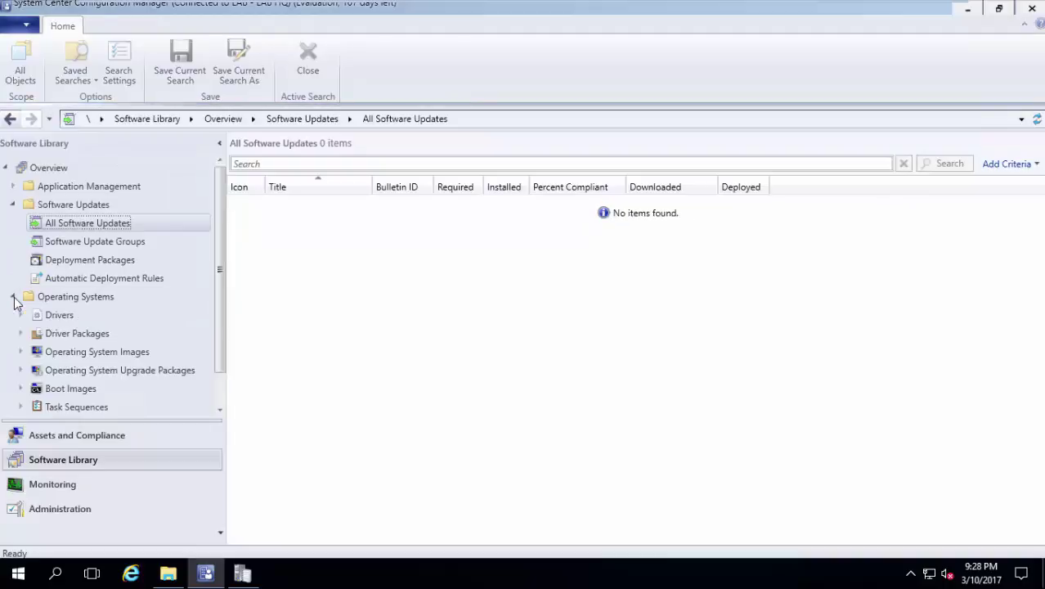
left_click(106, 357)
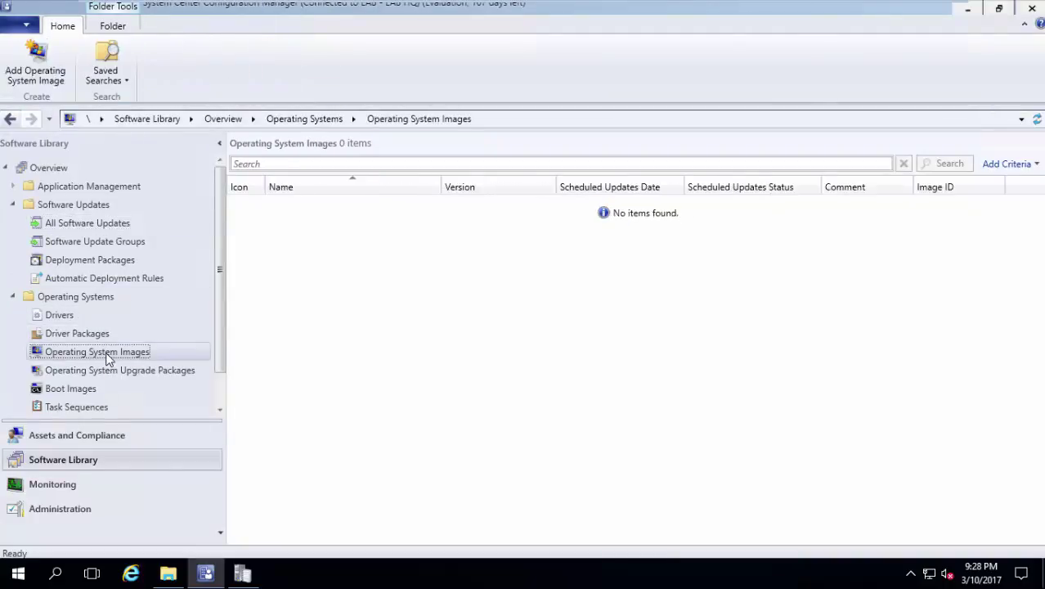
right_click(106, 357)
left_click(166, 367)
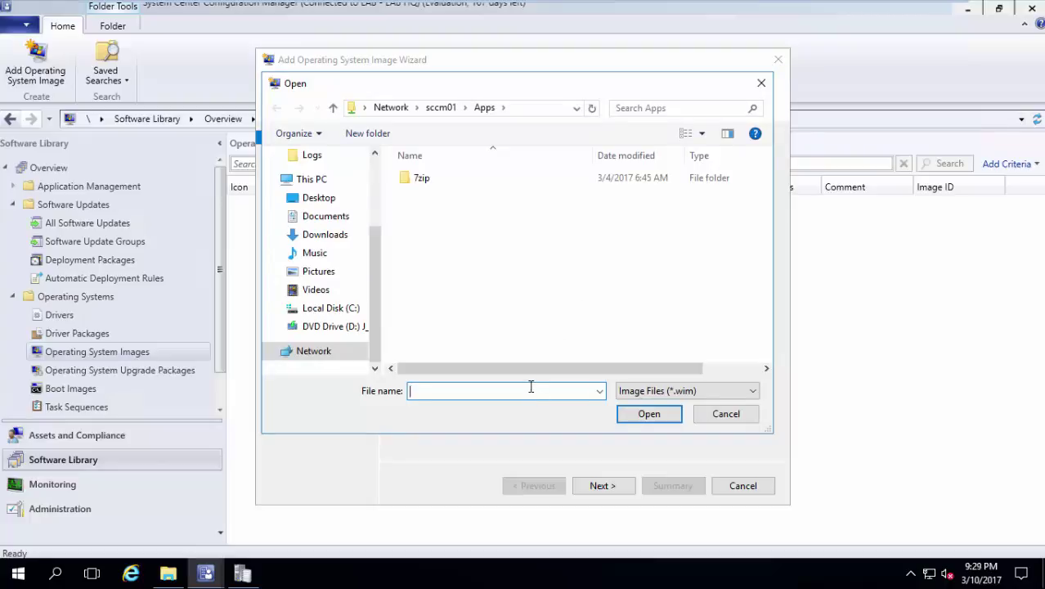
Import \\sccm01\OSD\install.wim as the Windows 10 Enterprise operating system image.
left_click(448, 108)
double_click(467, 331)
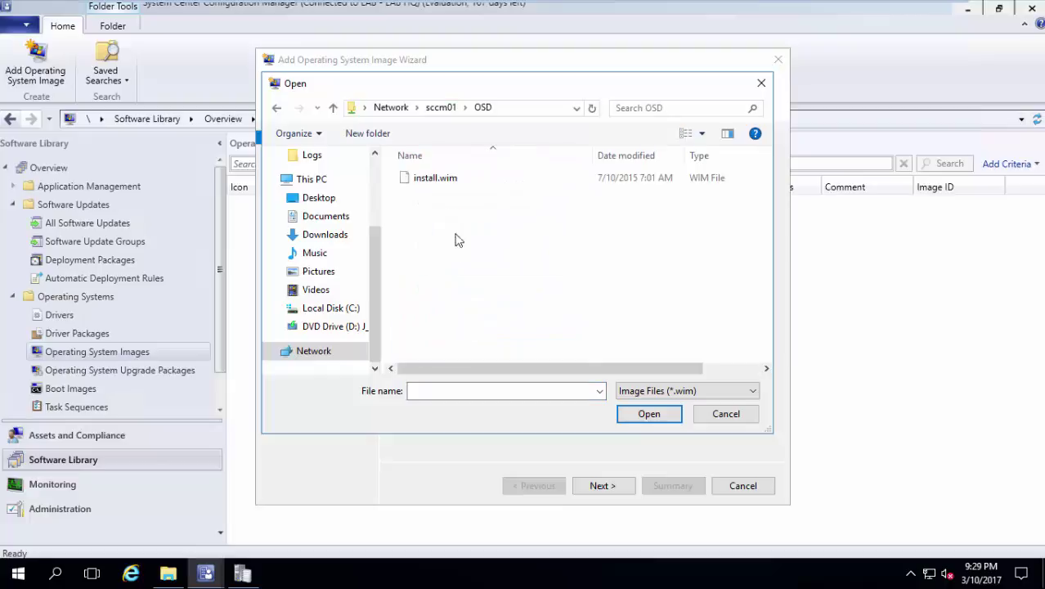
left_click(454, 181)
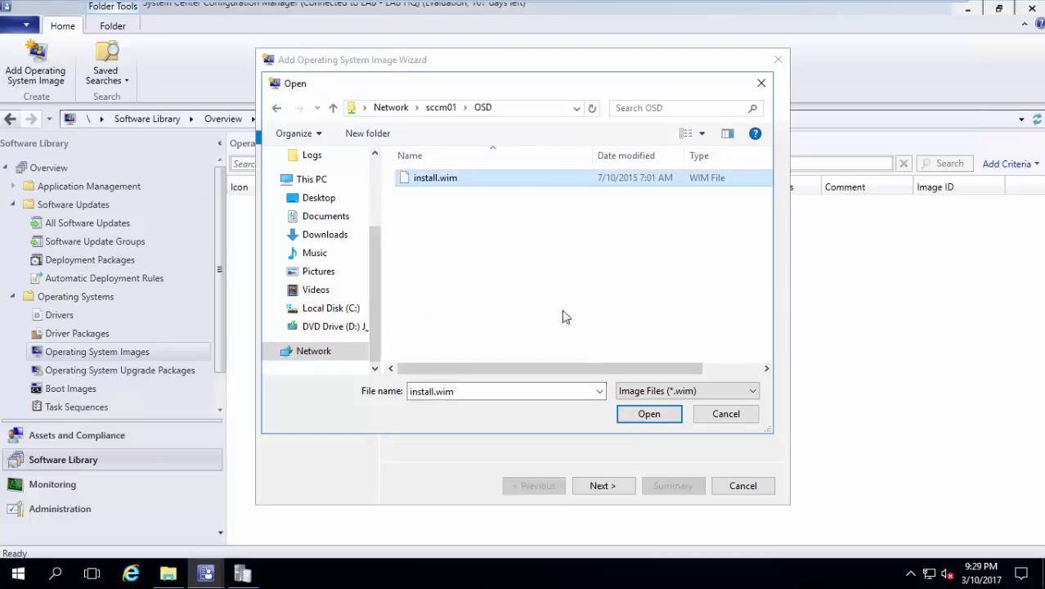
left_click(623, 413)
left_click(608, 484)
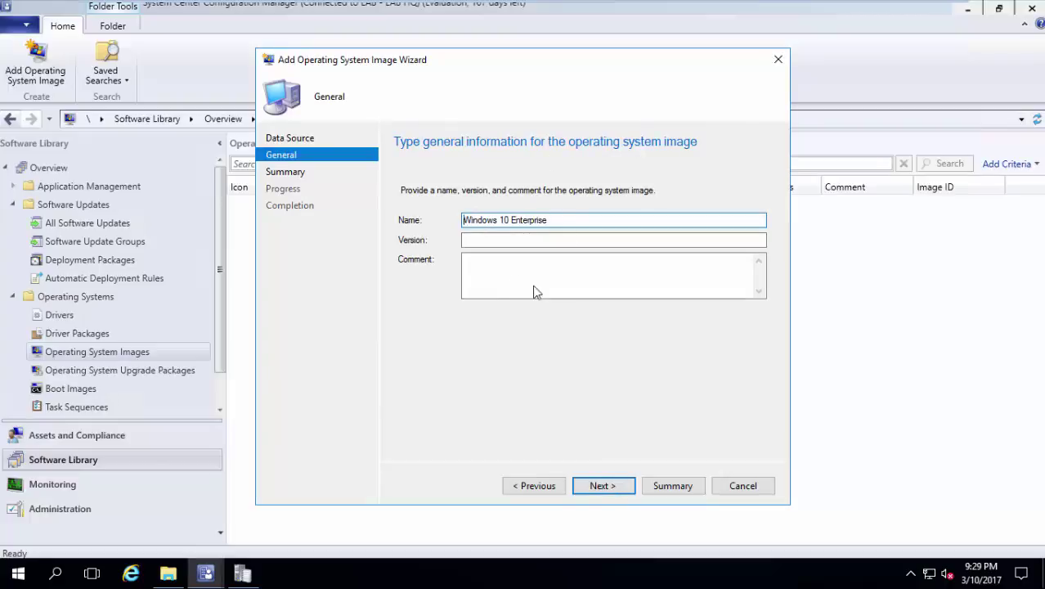
left_click(595, 487)
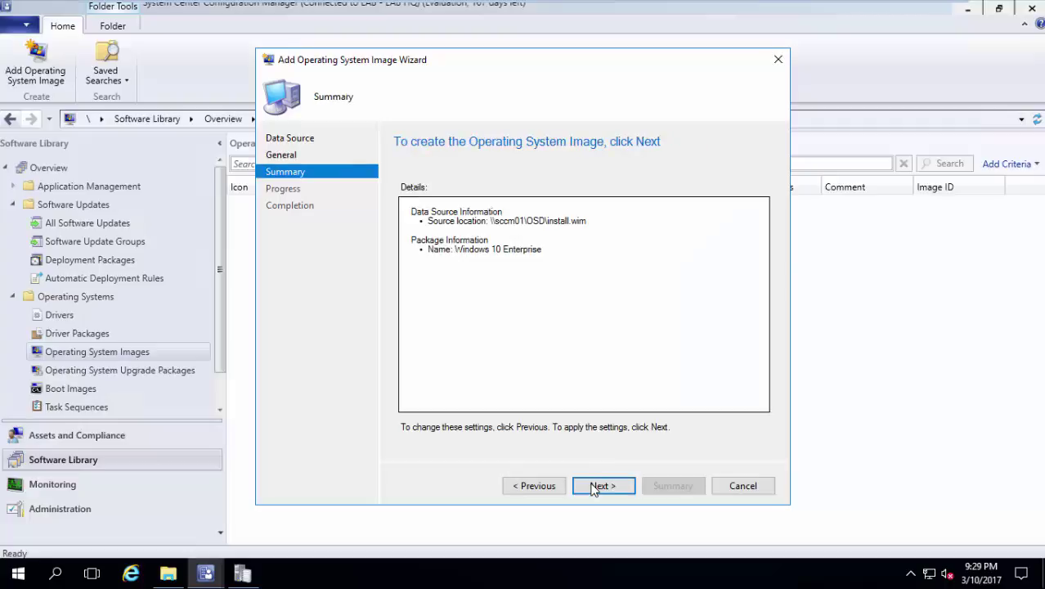
left_click(601, 486)
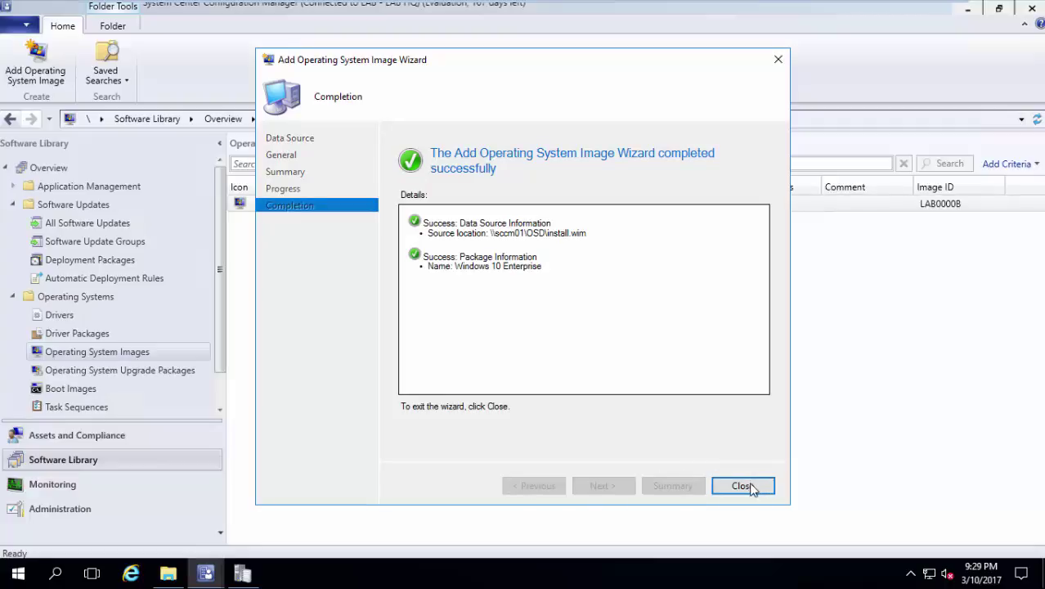
Close the finished wizard and list Servers and Site System Roles in Administration.
left_click(742, 485)
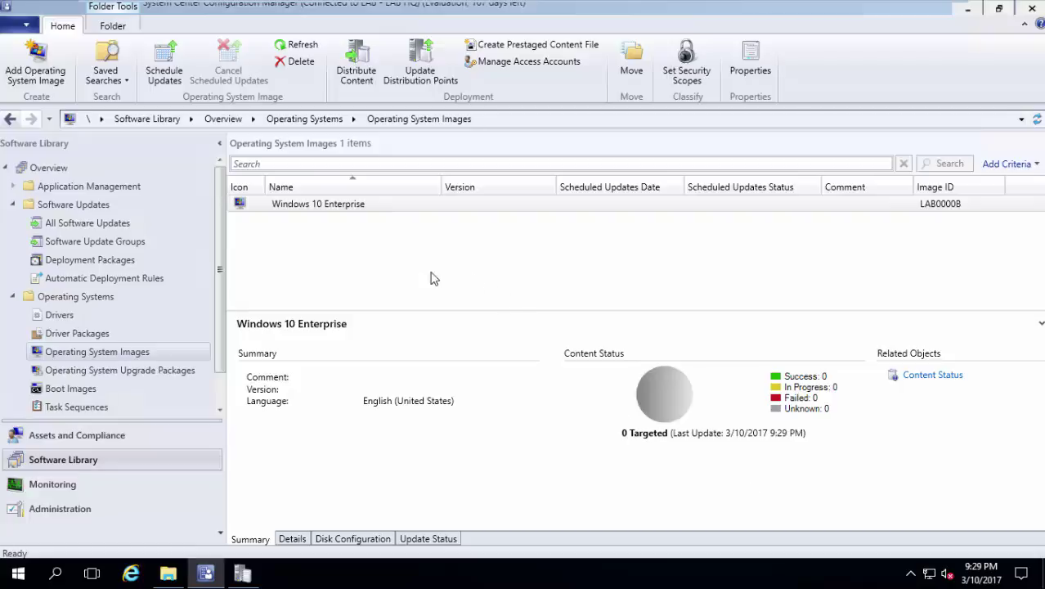
left_click(99, 513)
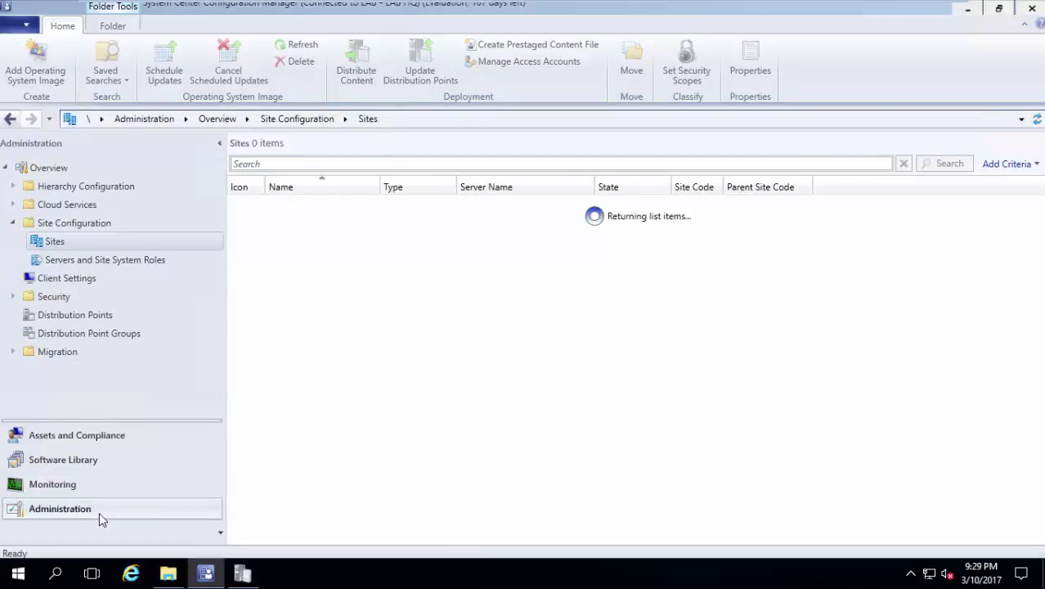
left_click(109, 260)
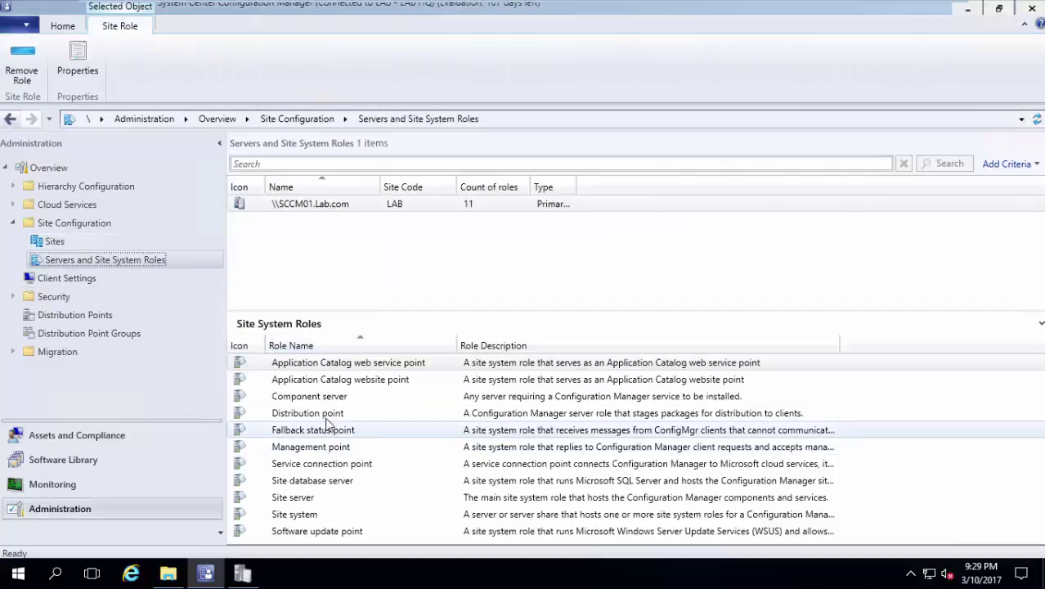
Tick Enable PXE support for clients on the distribution point's PXE tab.
right_click(327, 415)
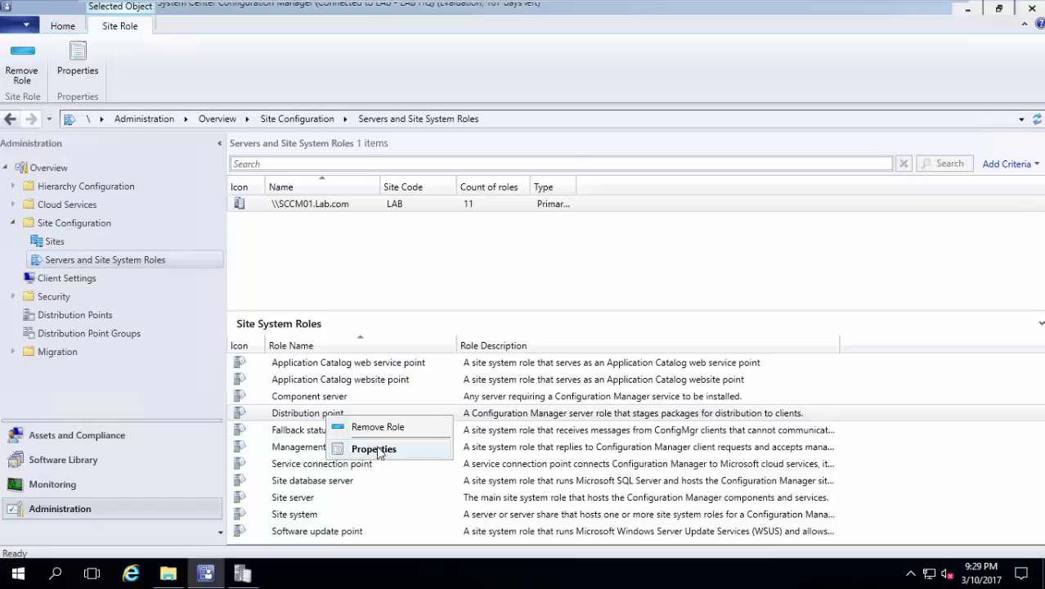
left_click(376, 449)
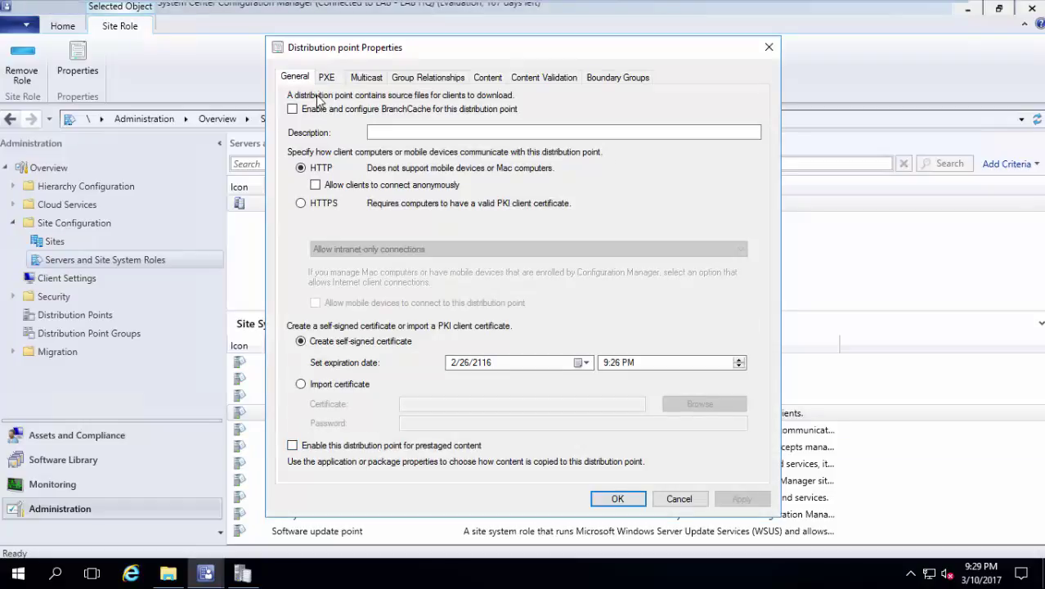
left_click(326, 78)
left_click(326, 103)
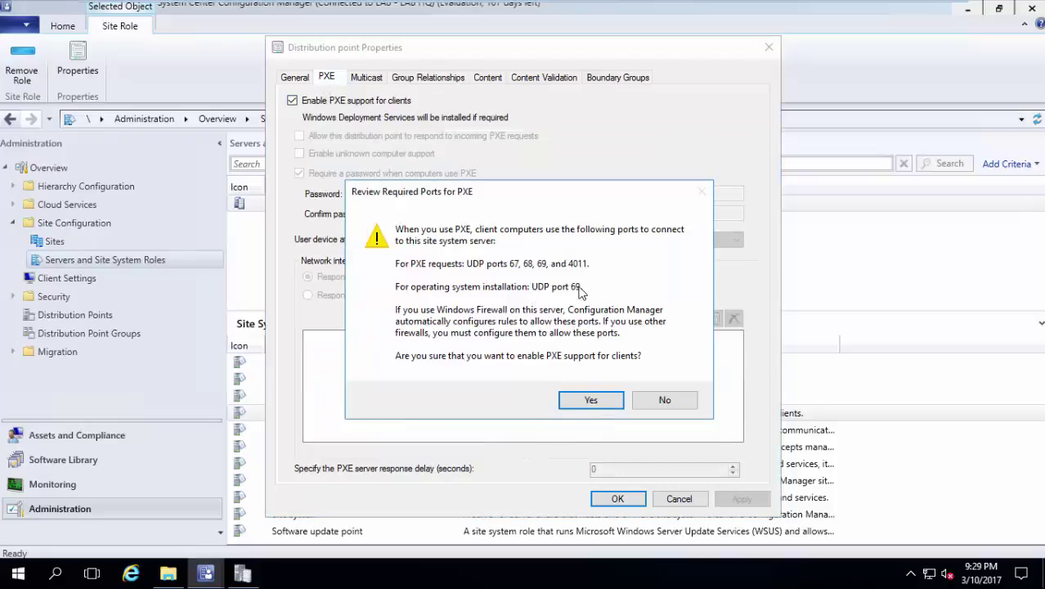
Accept the PXE ports, enable unknown computer support, and require a confirmed PXE password.
left_click(577, 399)
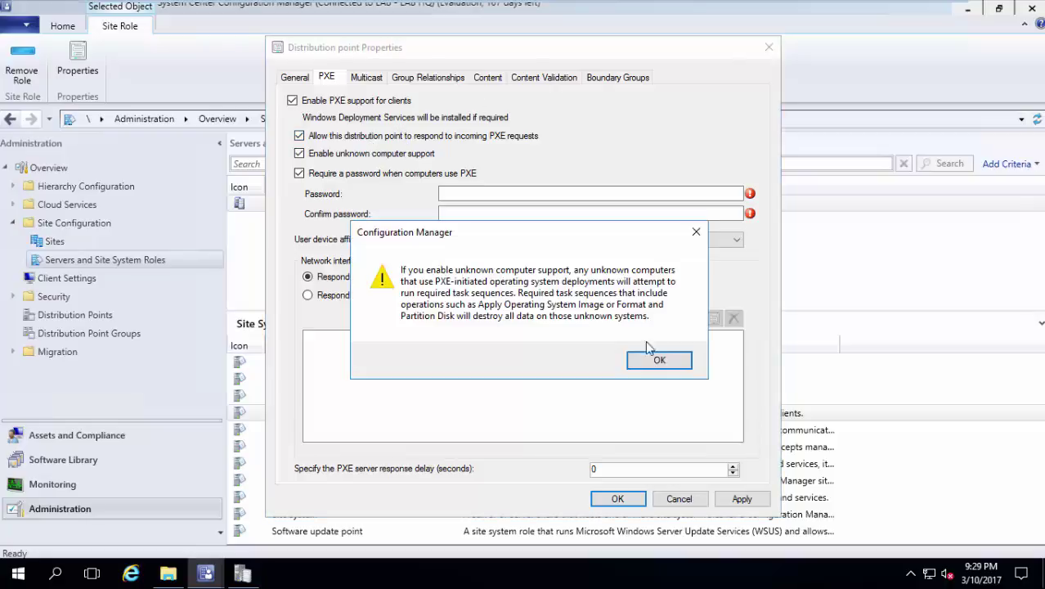
left_click(658, 357)
left_click(394, 175)
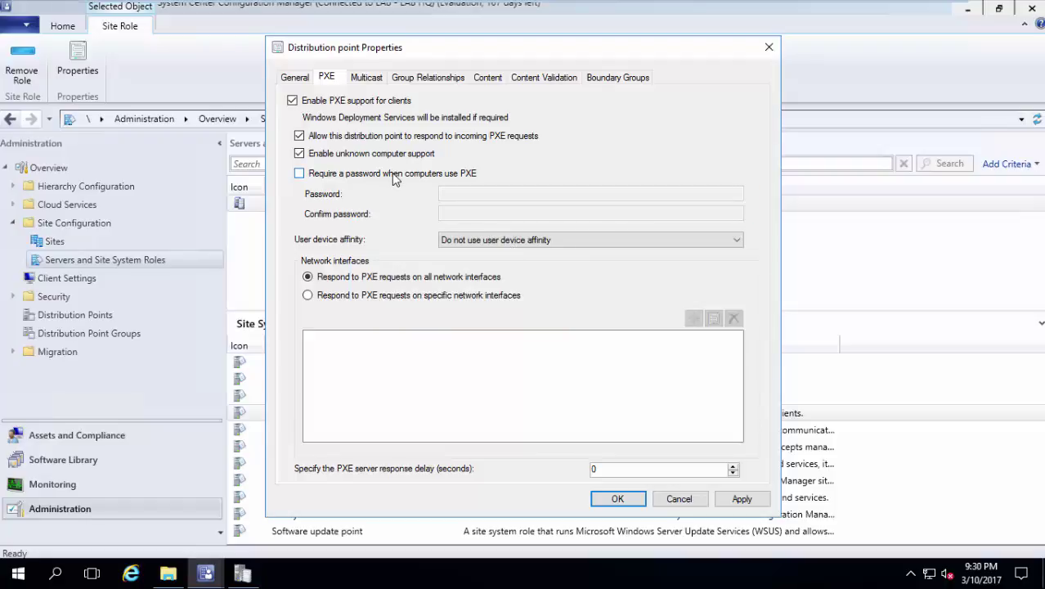
left_click(393, 175)
left_click(454, 195)
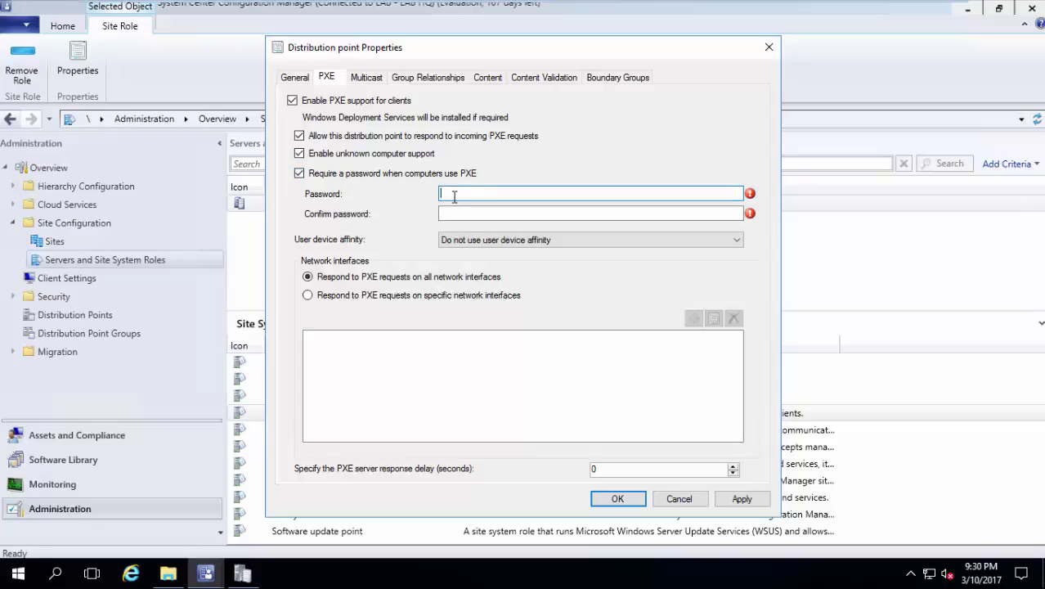
type("********")
left_click(467, 213)
type("*")
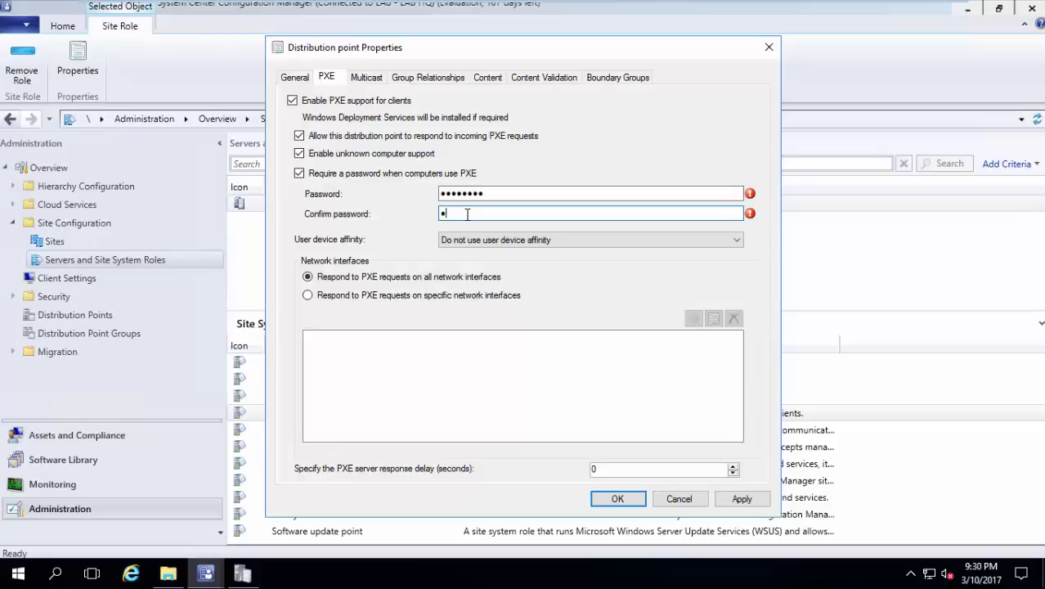
type("*******")
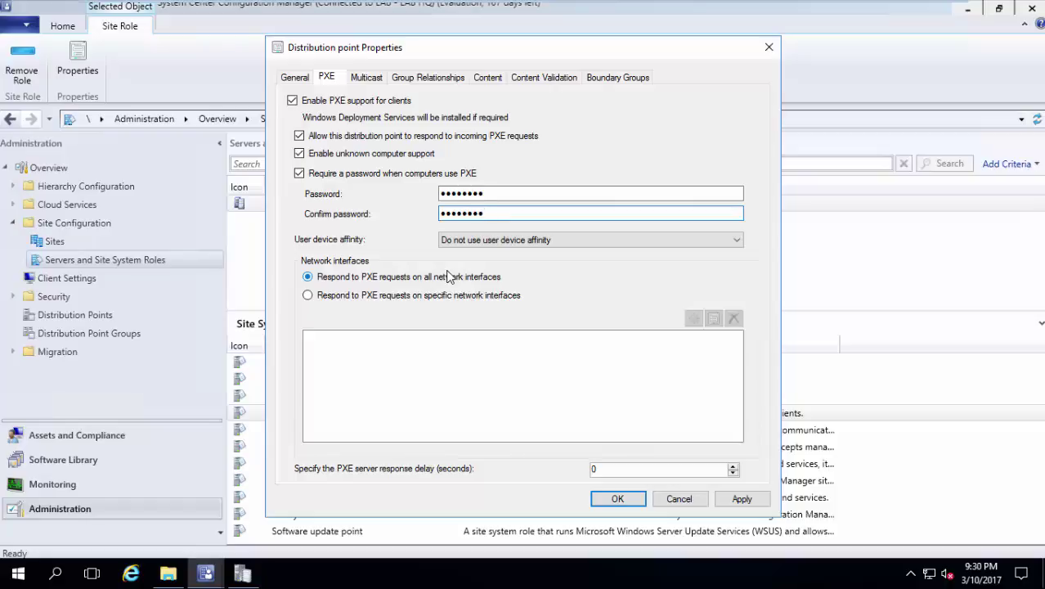
left_click(370, 79)
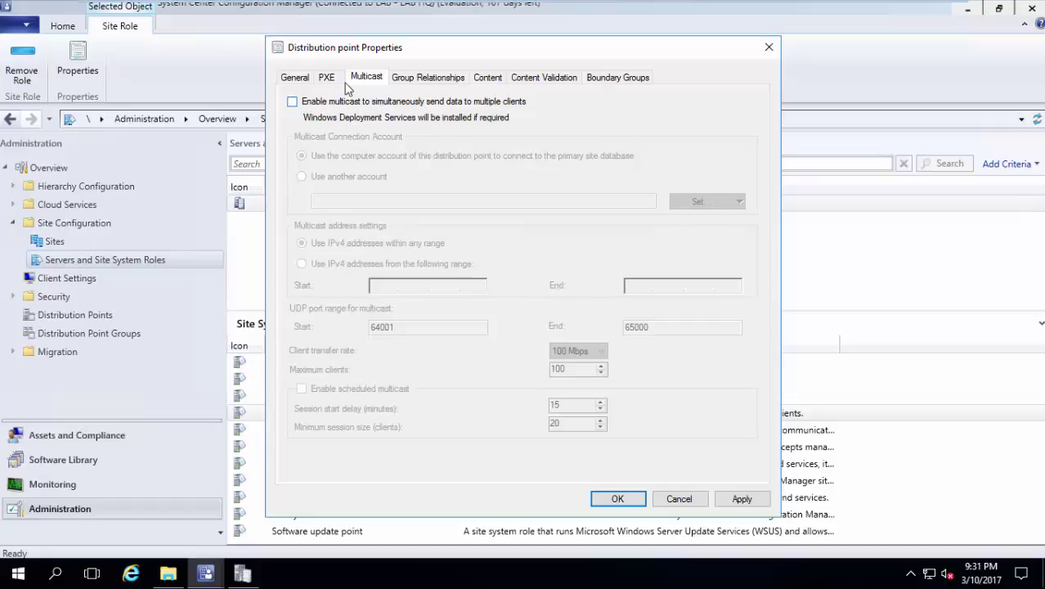
left_click(334, 80)
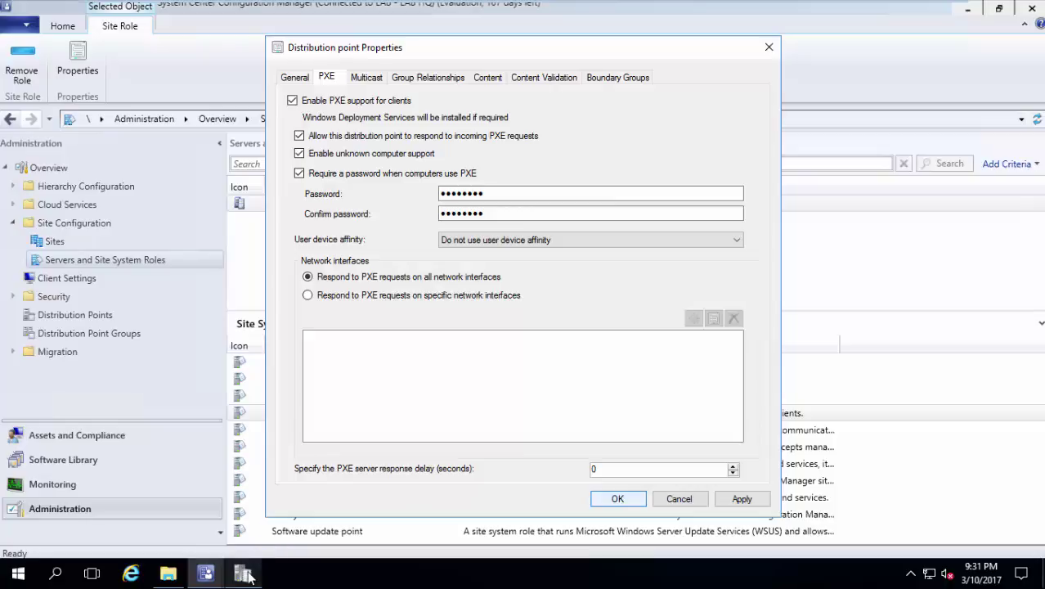
Close the distribution point properties and open SMSPXE.log from the Configuration Manager Logs folder.
key("Escape")
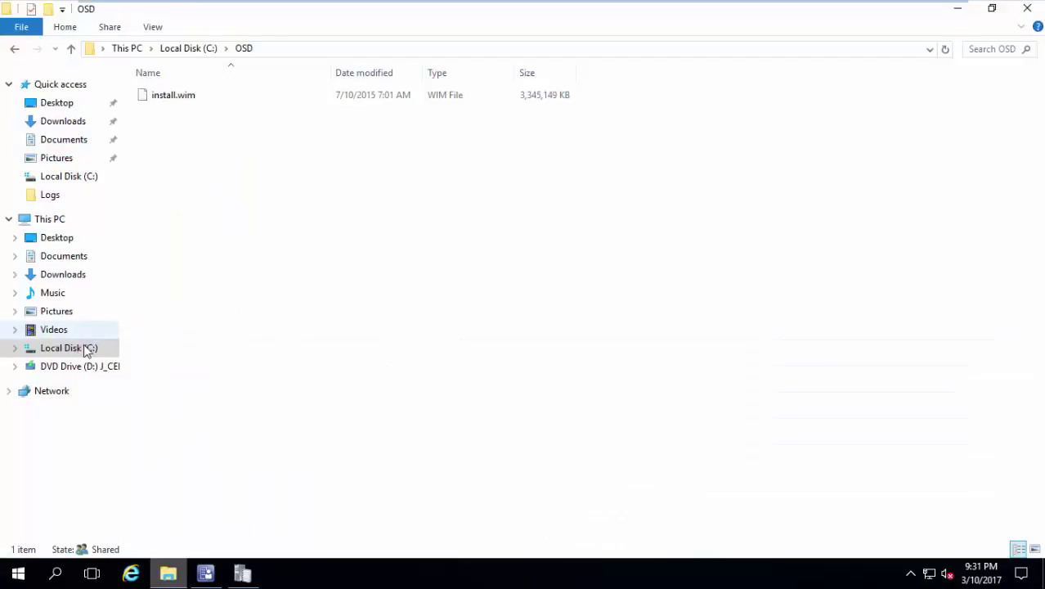
left_click(77, 349)
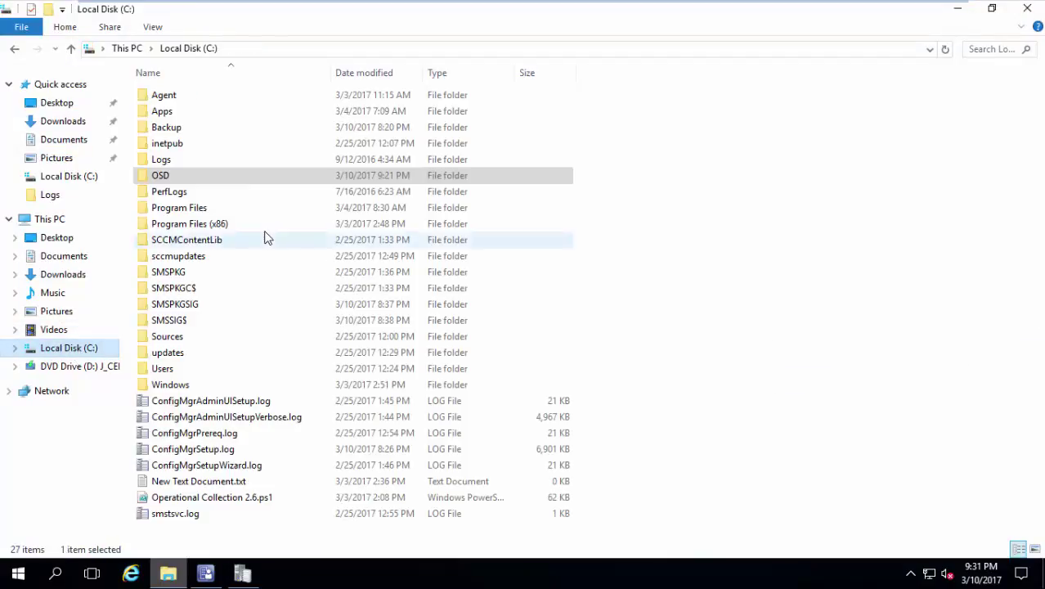
left_click(66, 198)
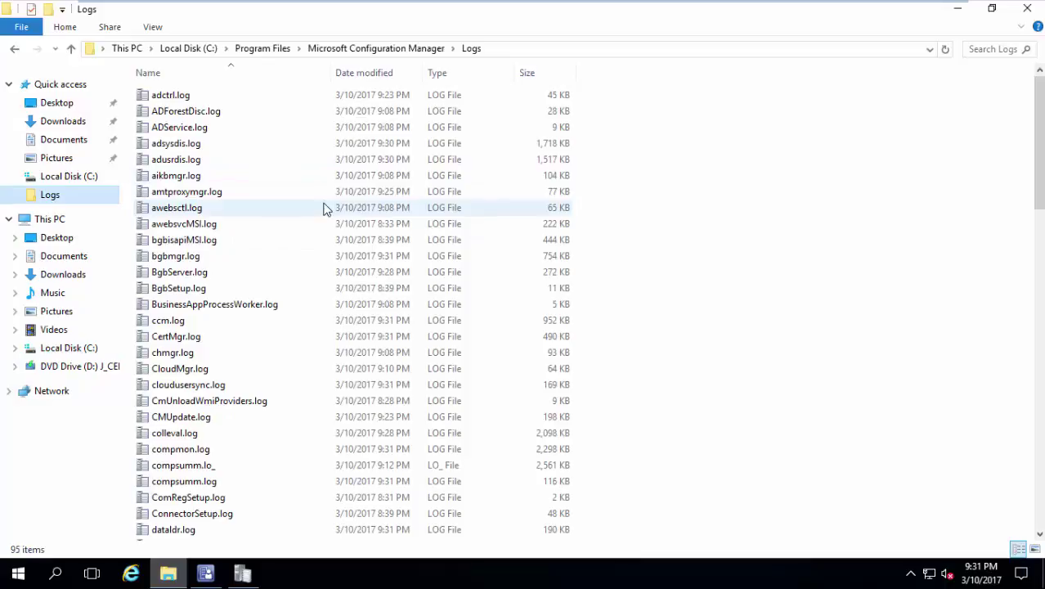
scroll(324, 207, "down", 9)
left_click(325, 209)
scroll(324, 210, "down", 12)
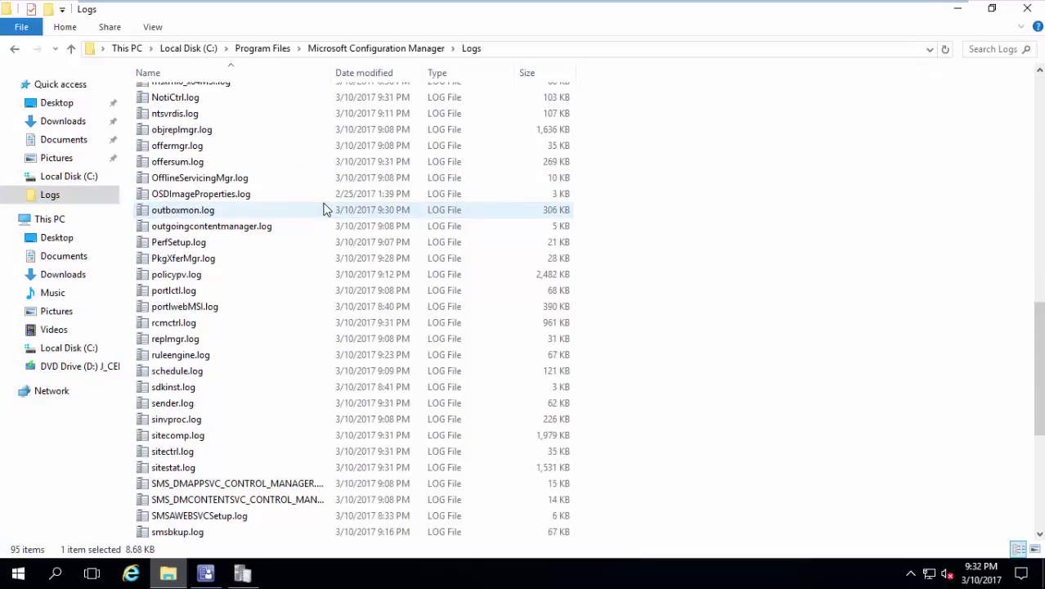
scroll(325, 209, "down", 2)
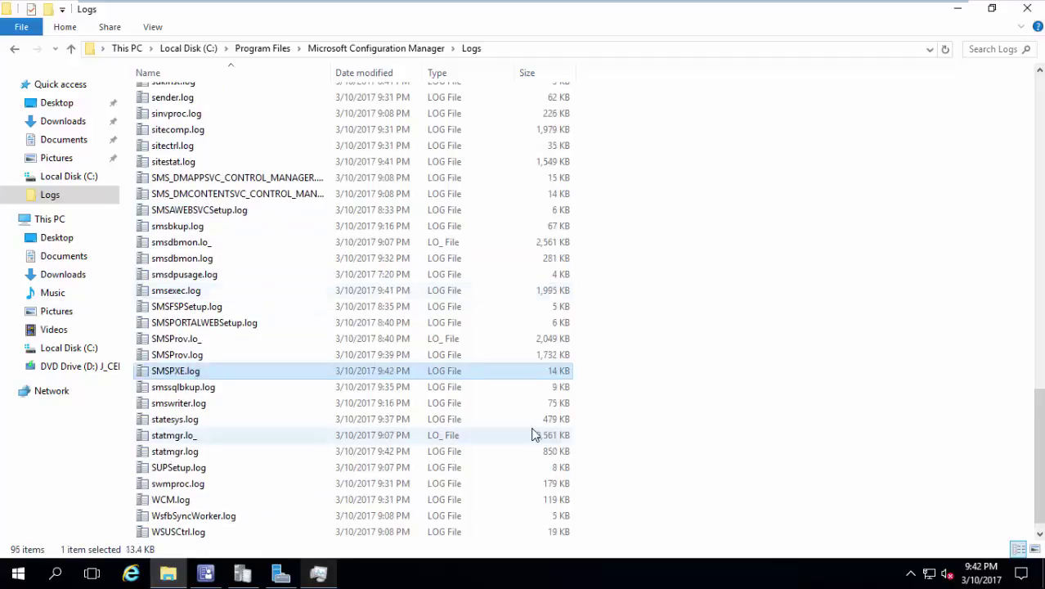
key("Return")
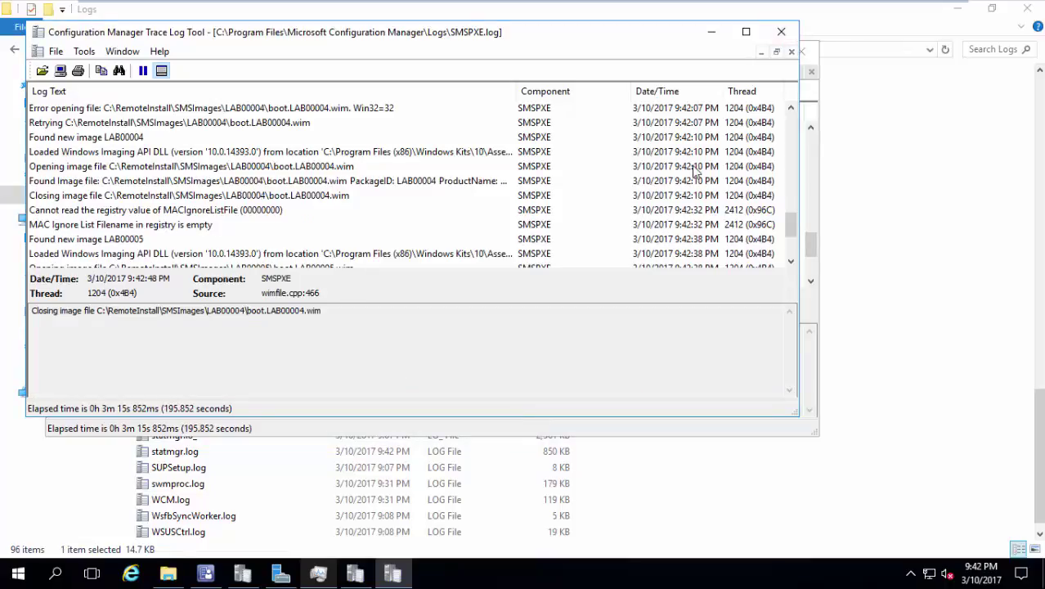
Review the SMSPXE.log boot image entries, then close both Trace Log Tool windows.
left_click_drag(788, 224, 790, 241)
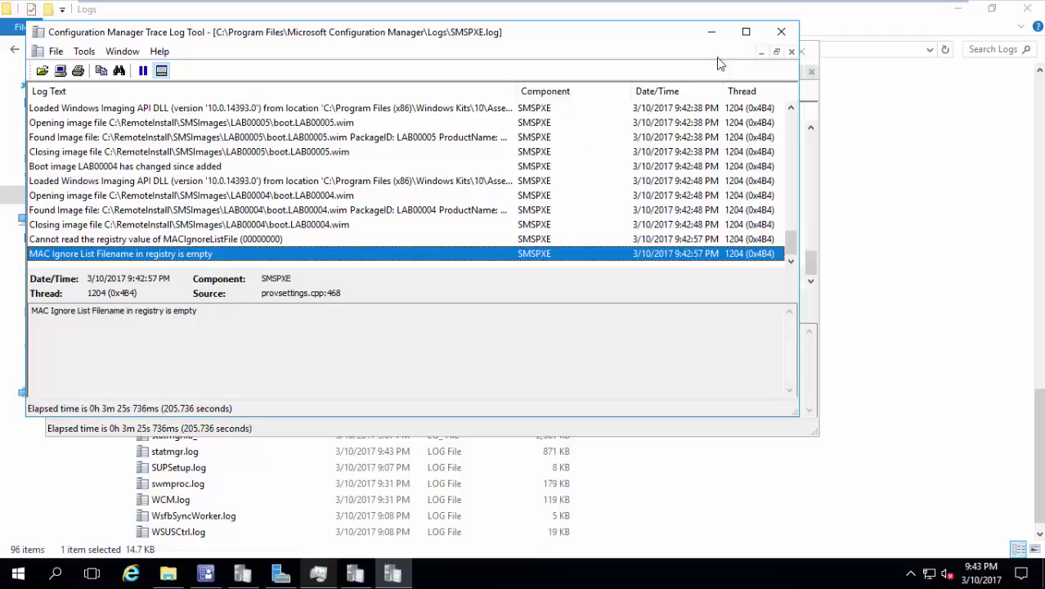
left_click(795, 32)
left_click(801, 52)
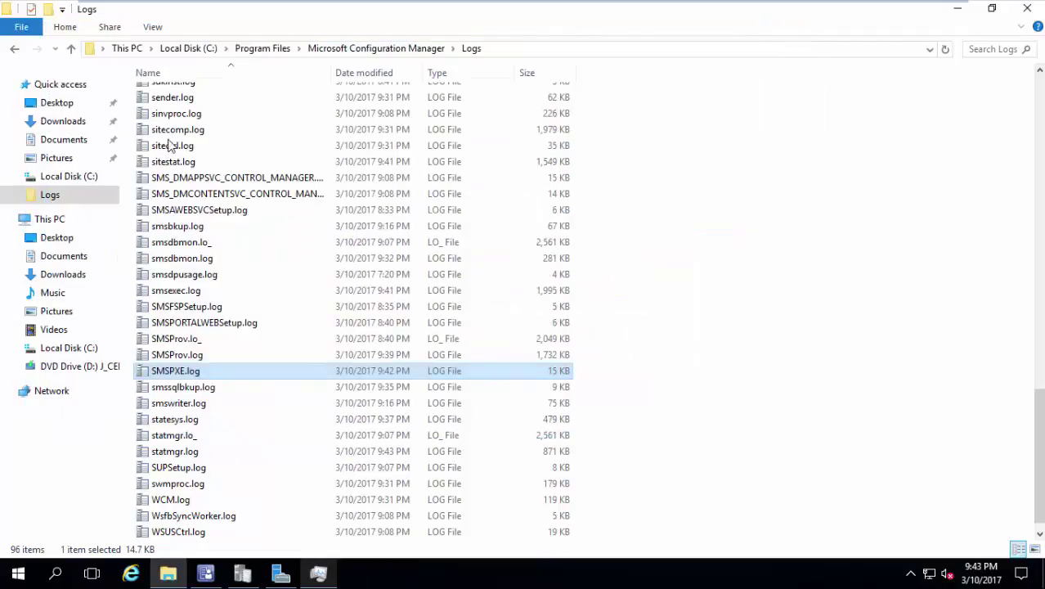
Open C:\RemoteInstall to view its Boot, SMSBoot and SMSImages folders, then bring Server Manager forward.
left_click(68, 348)
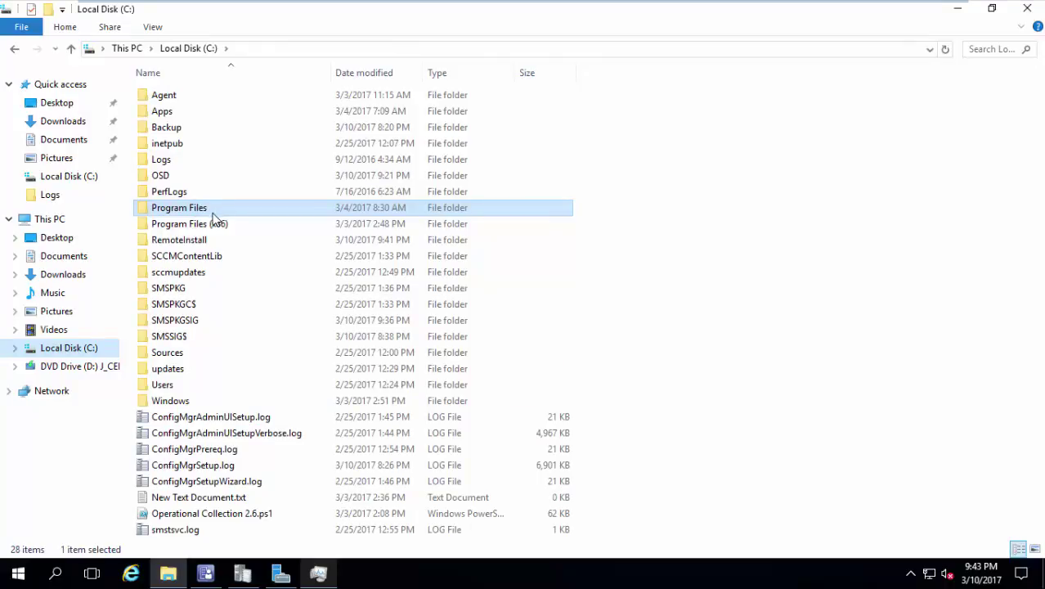
left_click(205, 240)
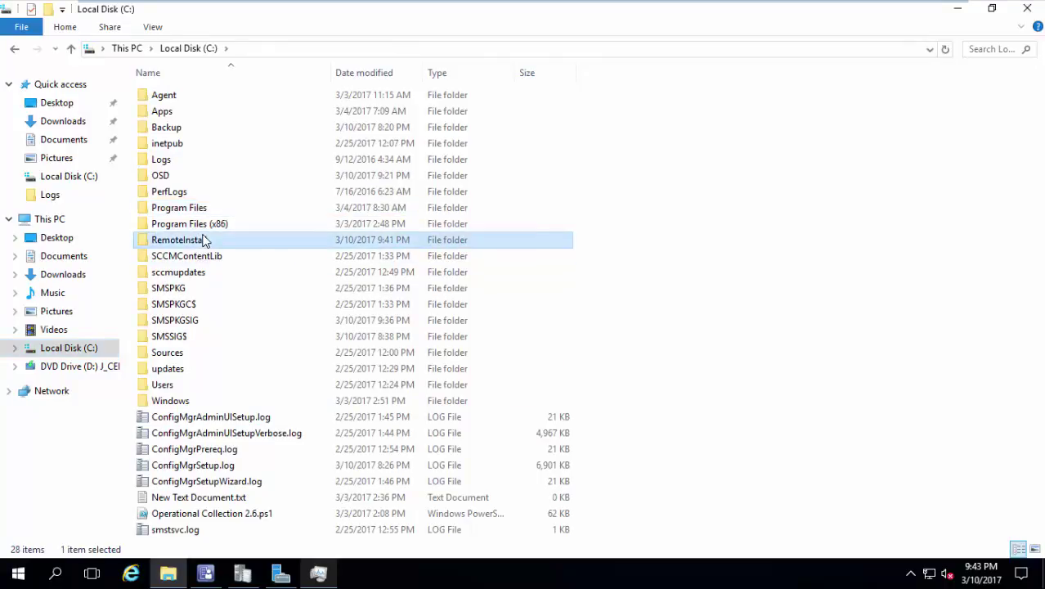
double_click(204, 239)
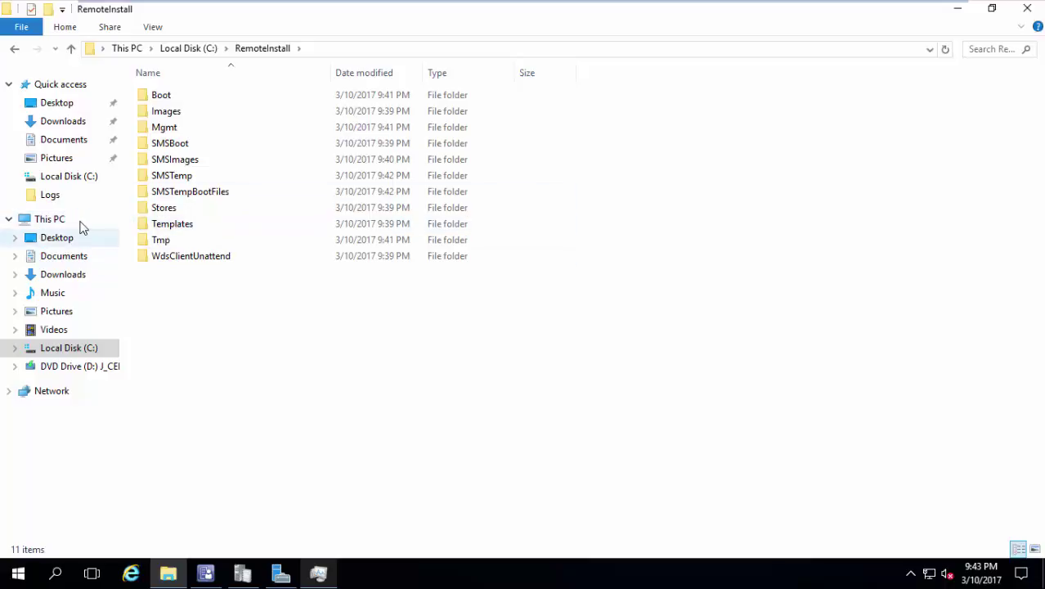
left_click(275, 578)
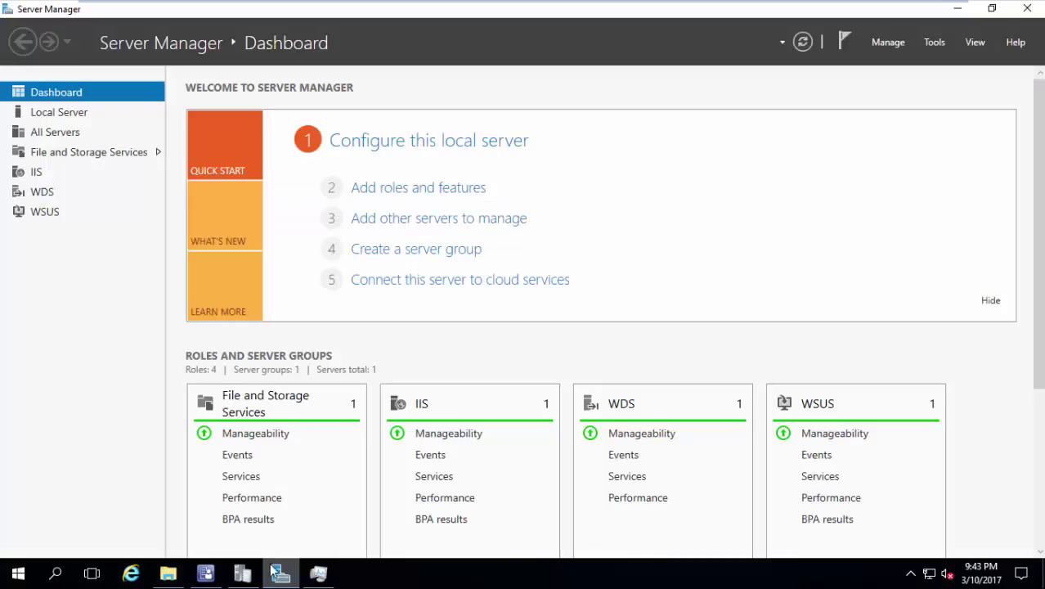
left_click(470, 190)
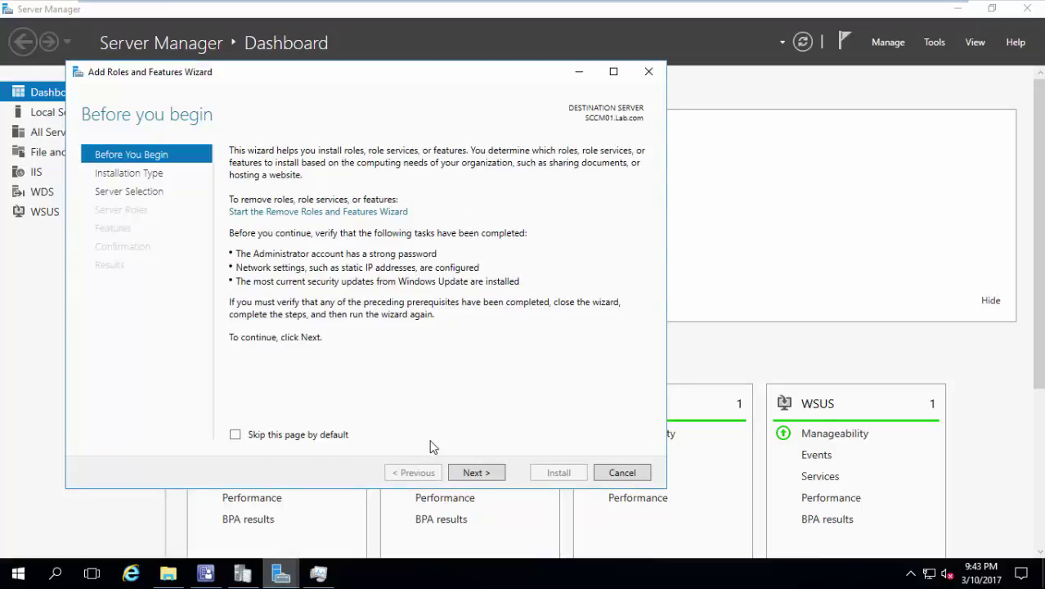
left_click(489, 480)
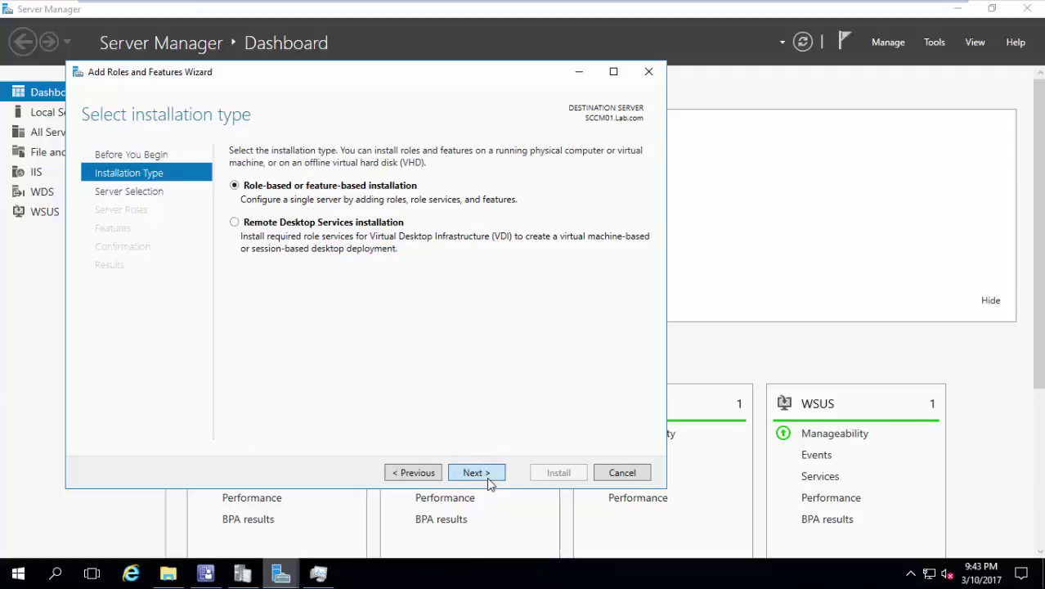
left_click(489, 479)
left_click(486, 477)
left_click(486, 477)
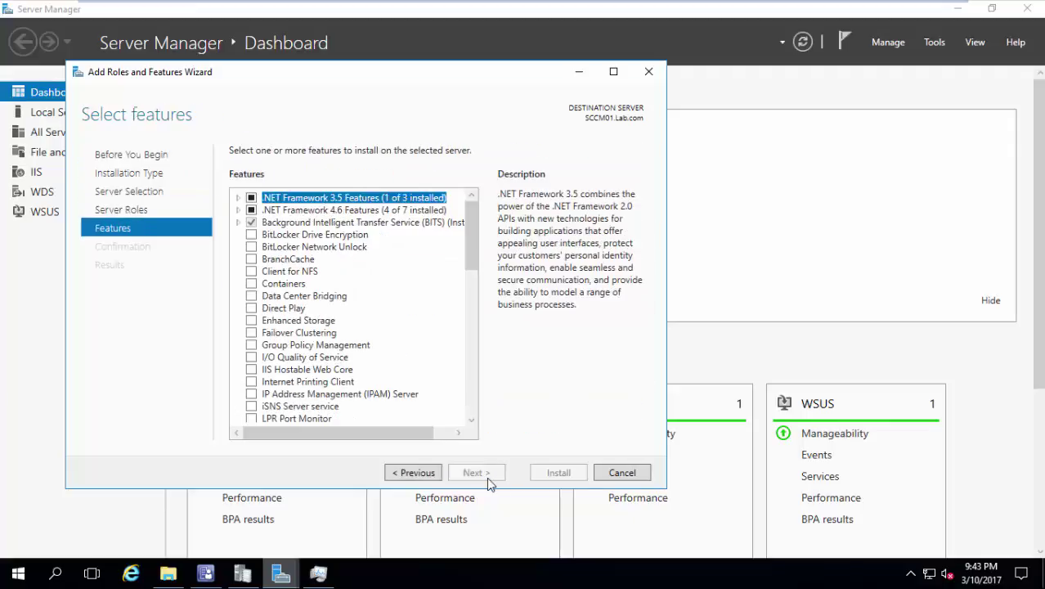
left_click(419, 473)
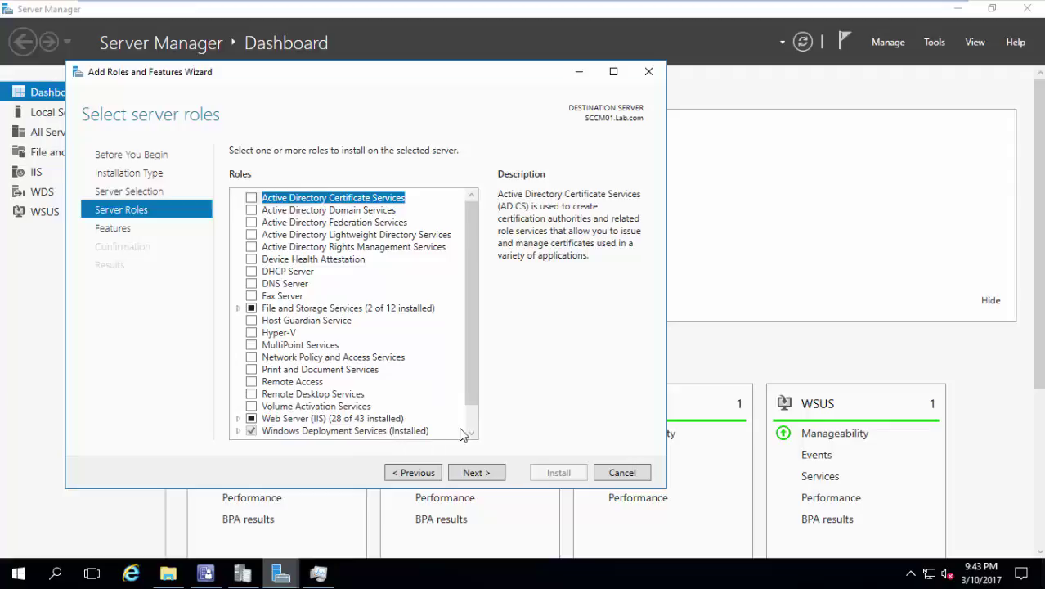
left_click(622, 473)
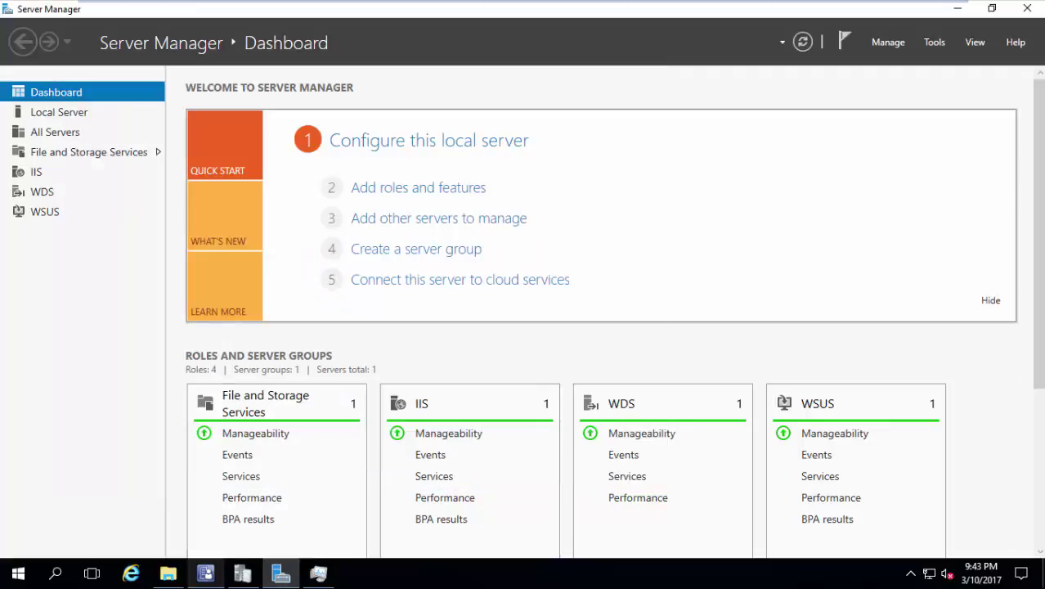
In the Configuration Manager console, display the Boot Images list with Boot image (x64) and (x86).
left_click(206, 573)
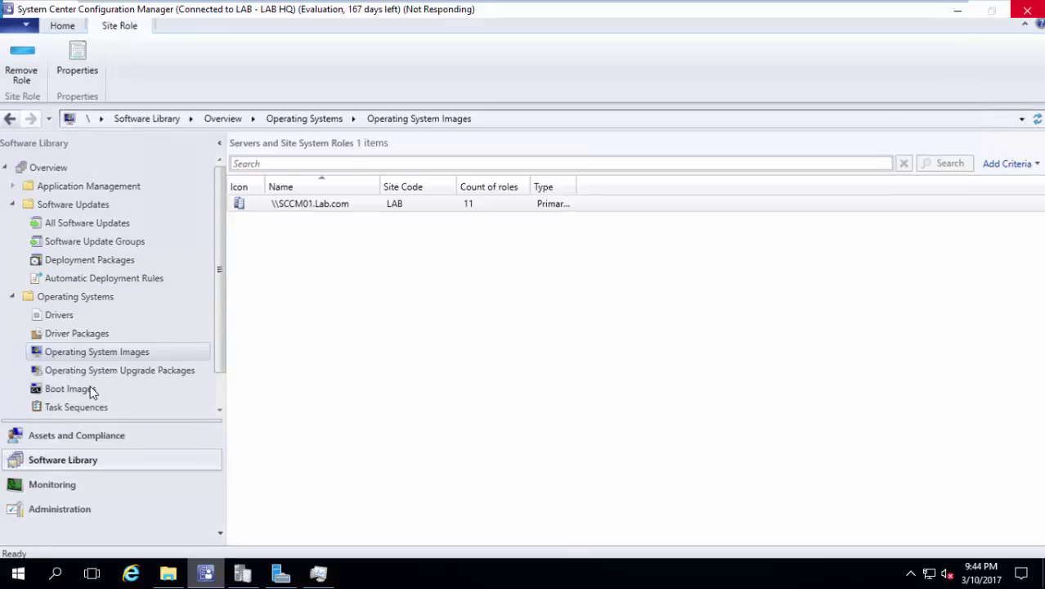
left_click(91, 390)
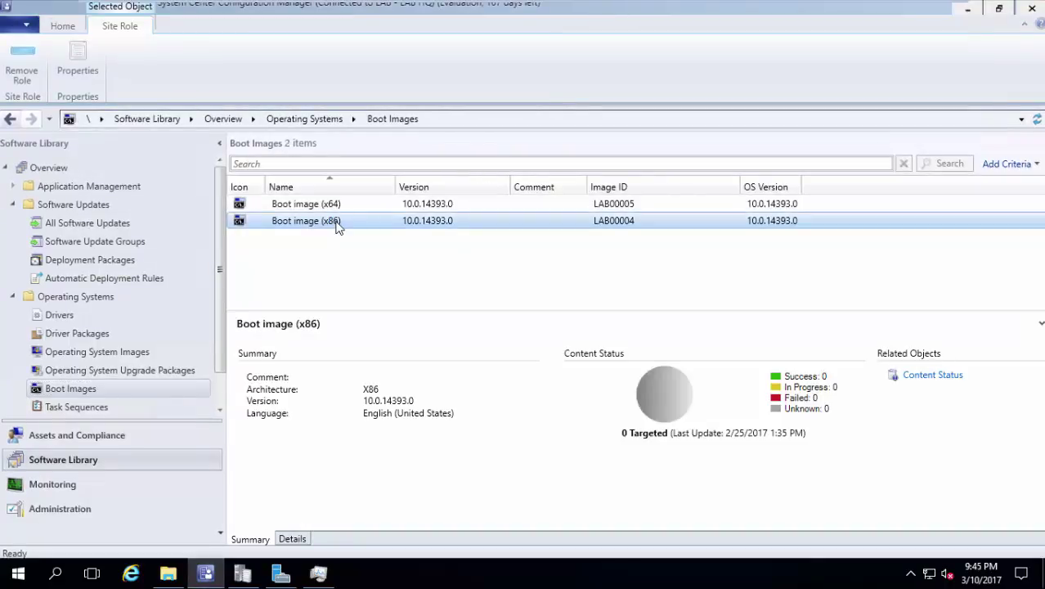
Enable command support (testing only) on Boot image (x86), review its Data Source, and save.
double_click(337, 226)
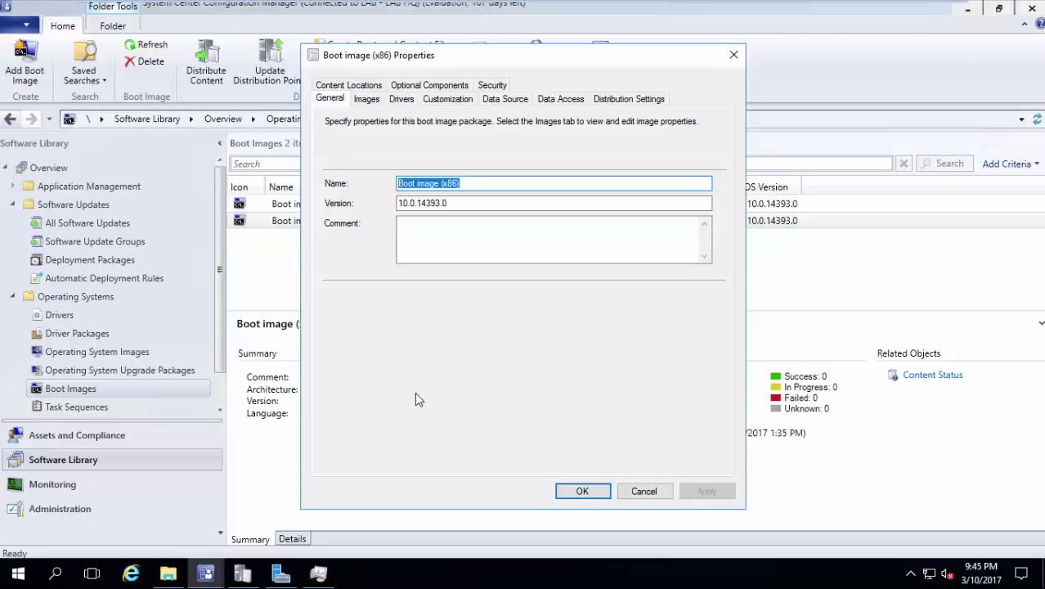
left_click(456, 103)
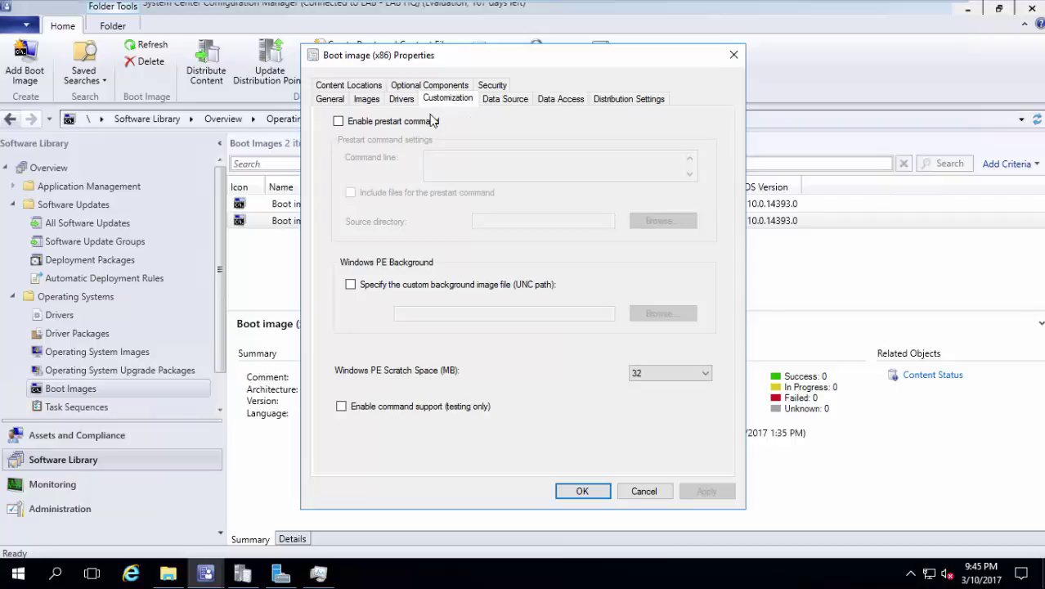
left_click(378, 407)
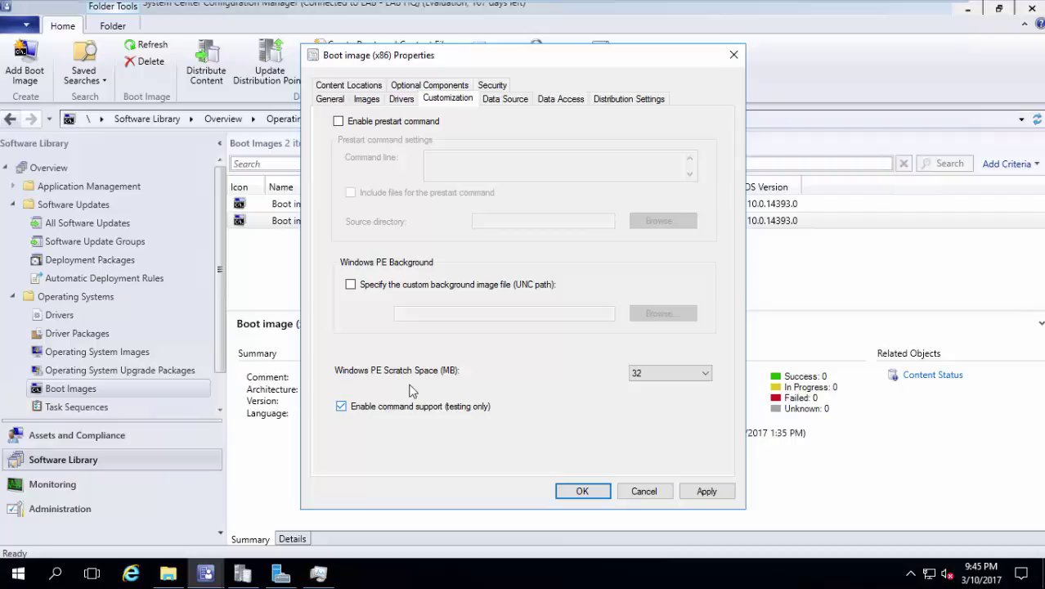
left_click(548, 101)
left_click(506, 106)
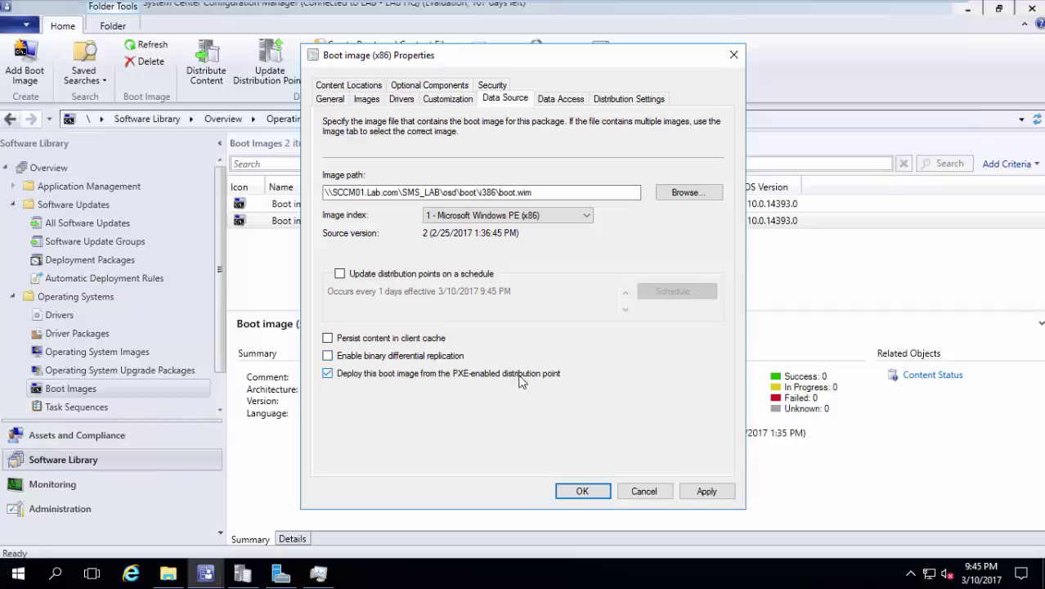
left_click(581, 490)
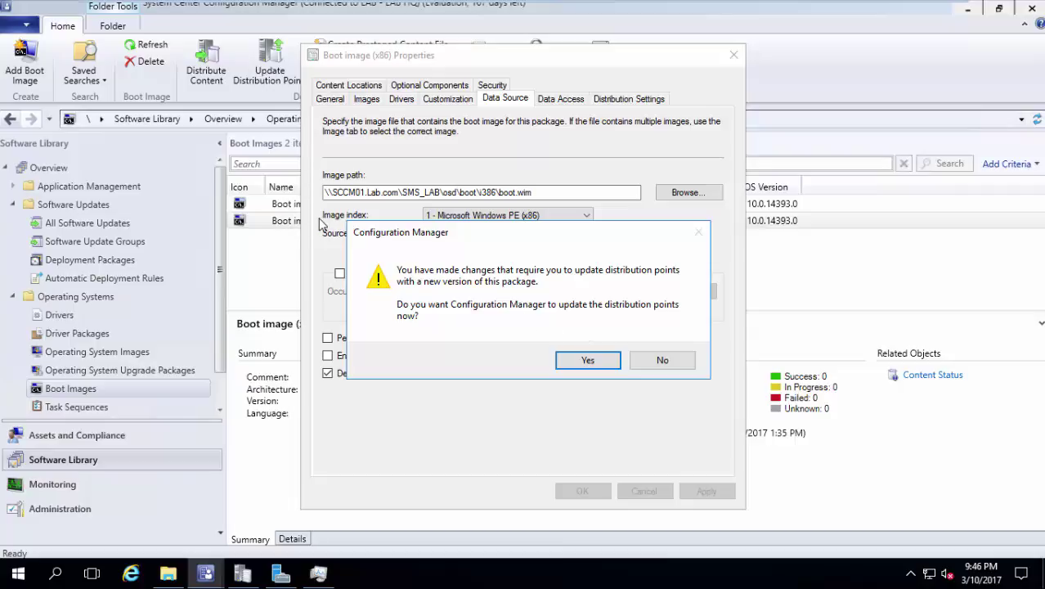
Push the updated x86 Windows PE boot image to the distribution points until the wizard completes.
left_click(567, 360)
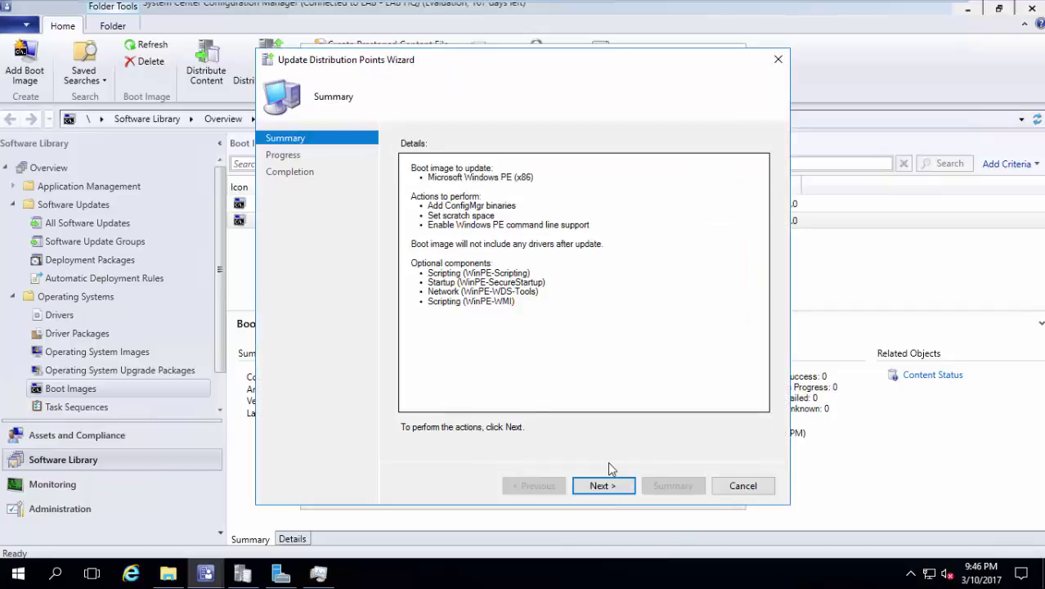
left_click(602, 486)
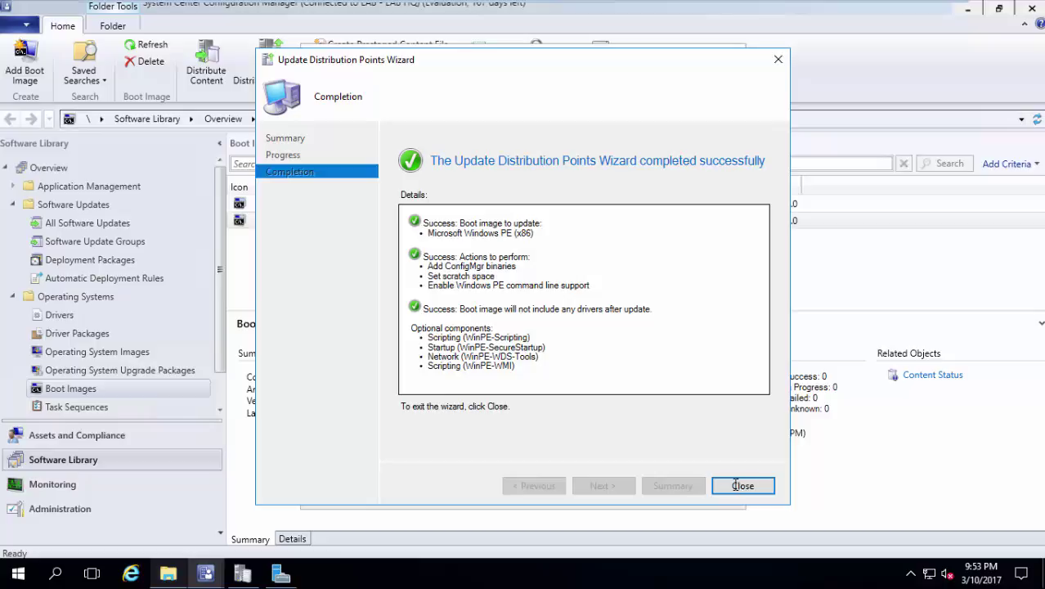
left_click(735, 485)
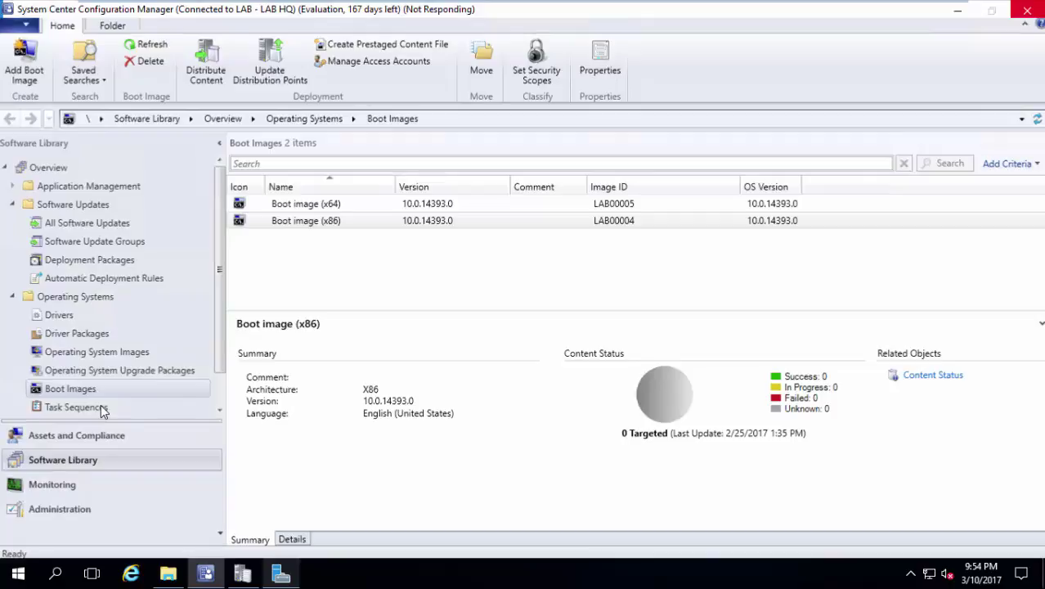
Launch Create Task Sequence from the Task Sequences context menu.
right_click(102, 409)
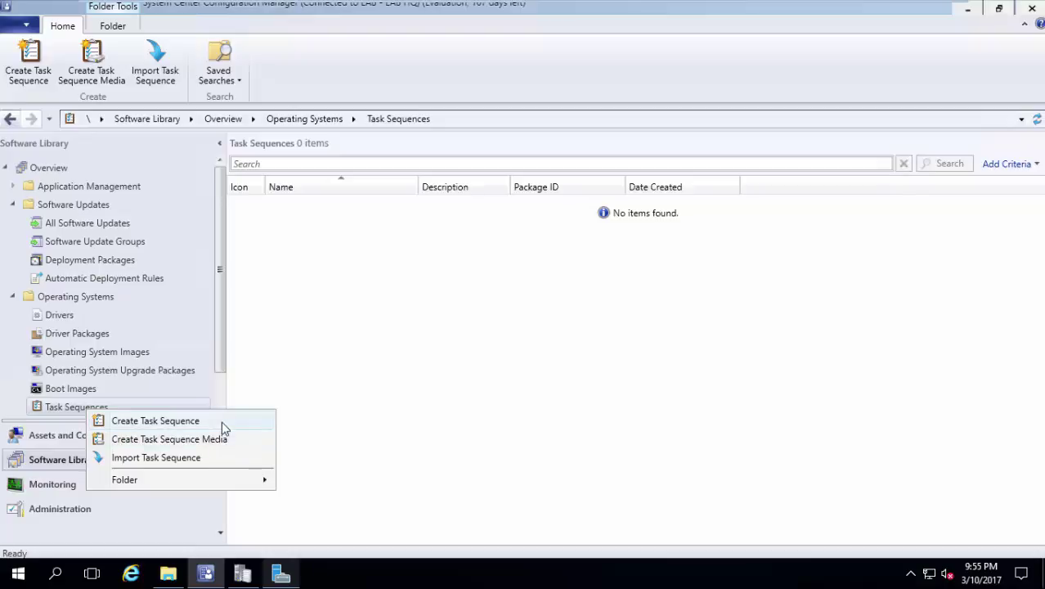
left_click(222, 421)
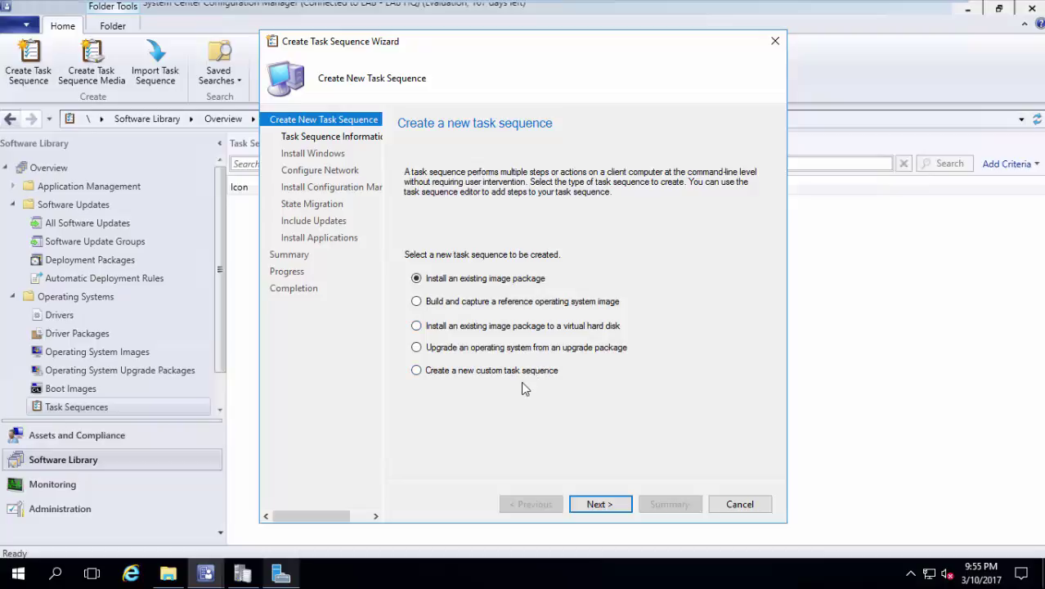
Choose 'Install an existing image package' as the new task sequence type.
left_click(504, 304)
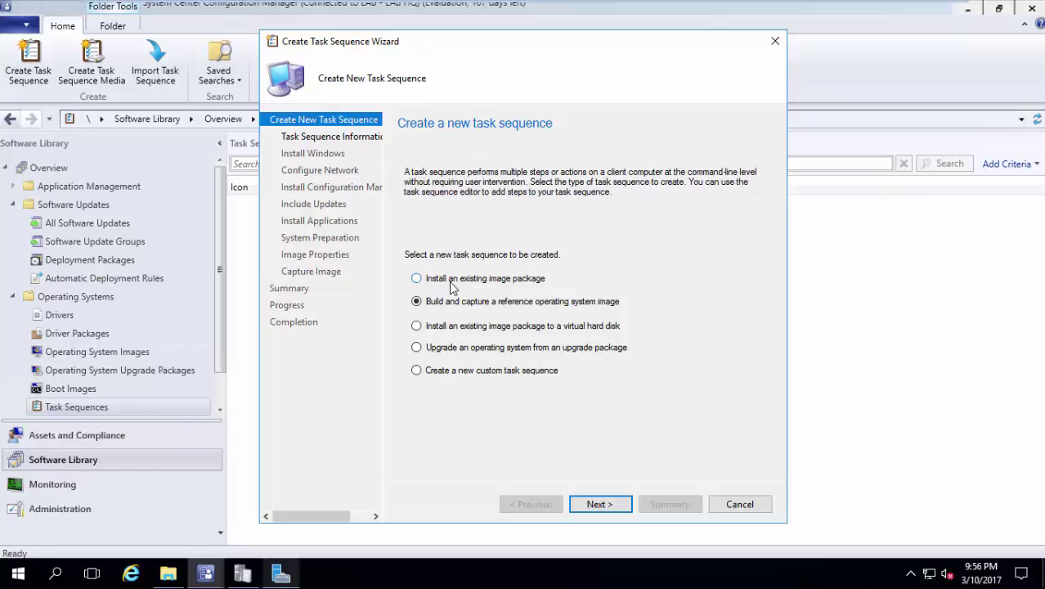
left_click(483, 351)
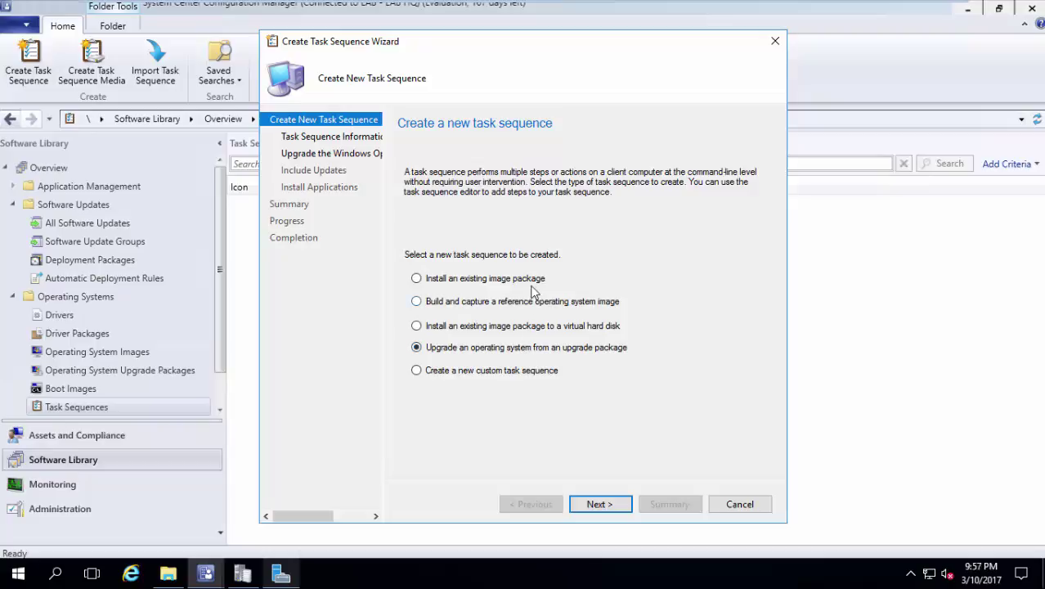
left_click(531, 280)
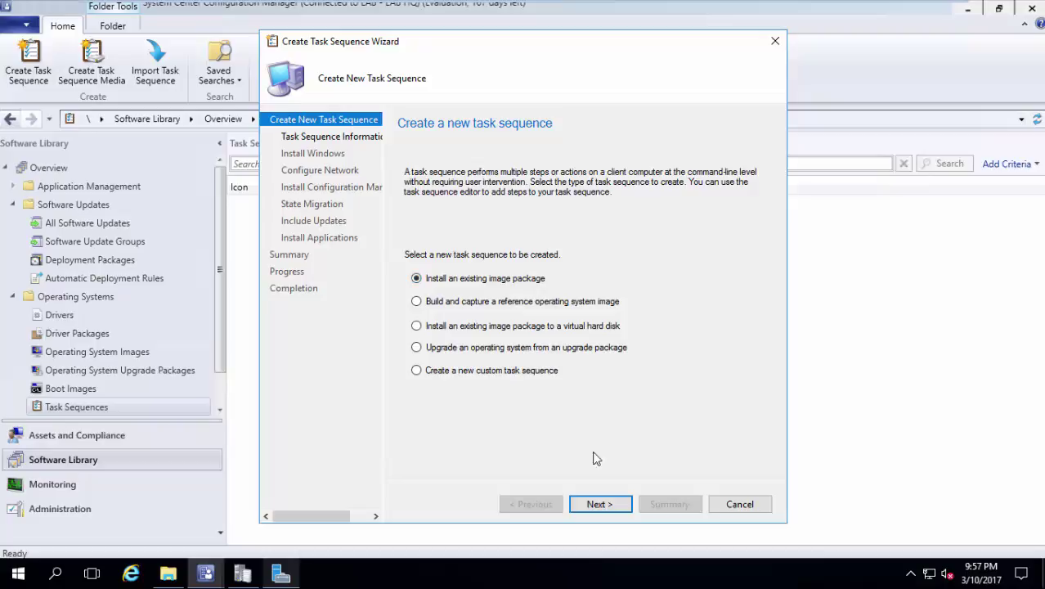
Name the task sequence 'deploy win 10 bare metal' and assign Boot image (x86) to it.
left_click(600, 504)
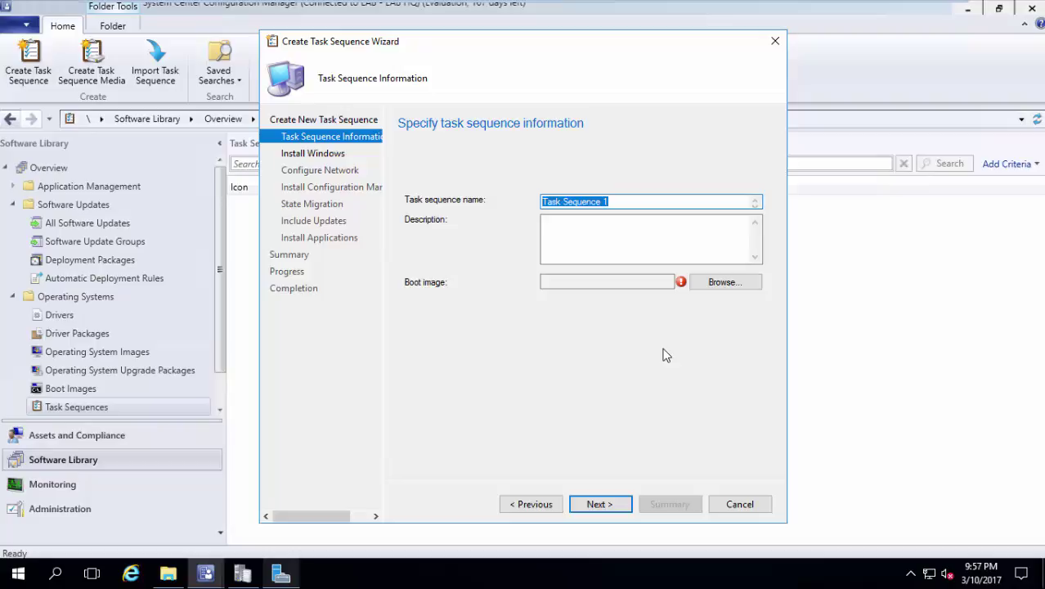
type("deploy wi")
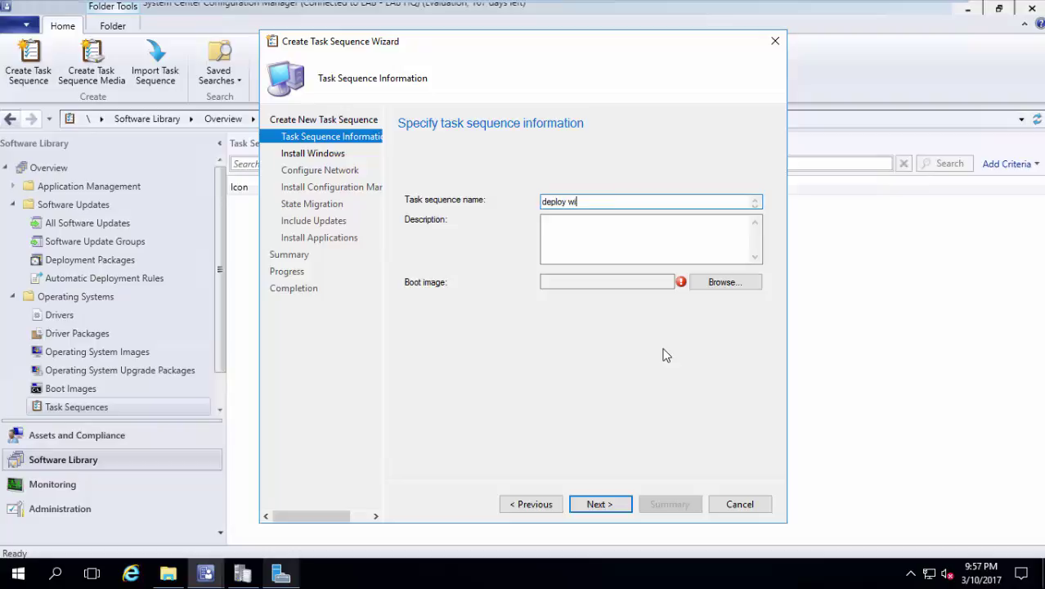
type("n 10 bare metal")
left_click(754, 286)
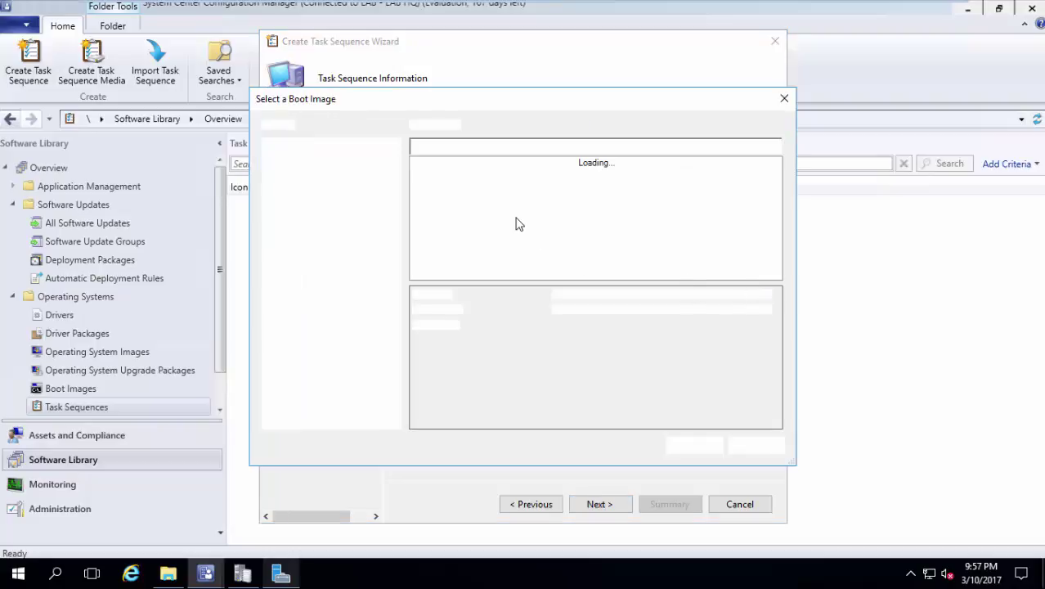
left_click(491, 177)
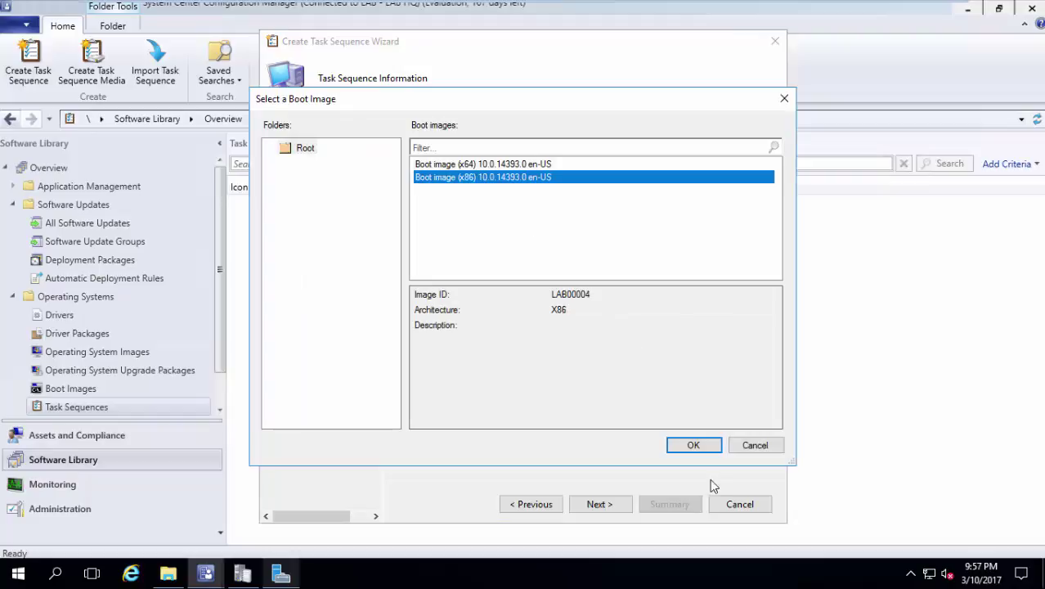
left_click(714, 449)
left_click(619, 507)
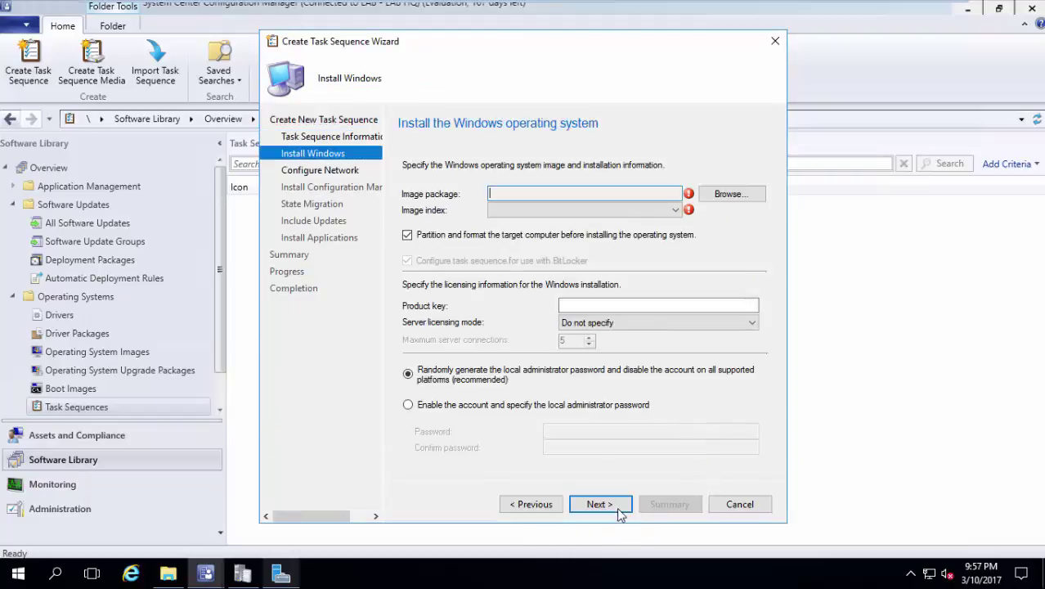
Select the Windows 10 Enterprise en-US image package with image index 1.
left_click(731, 194)
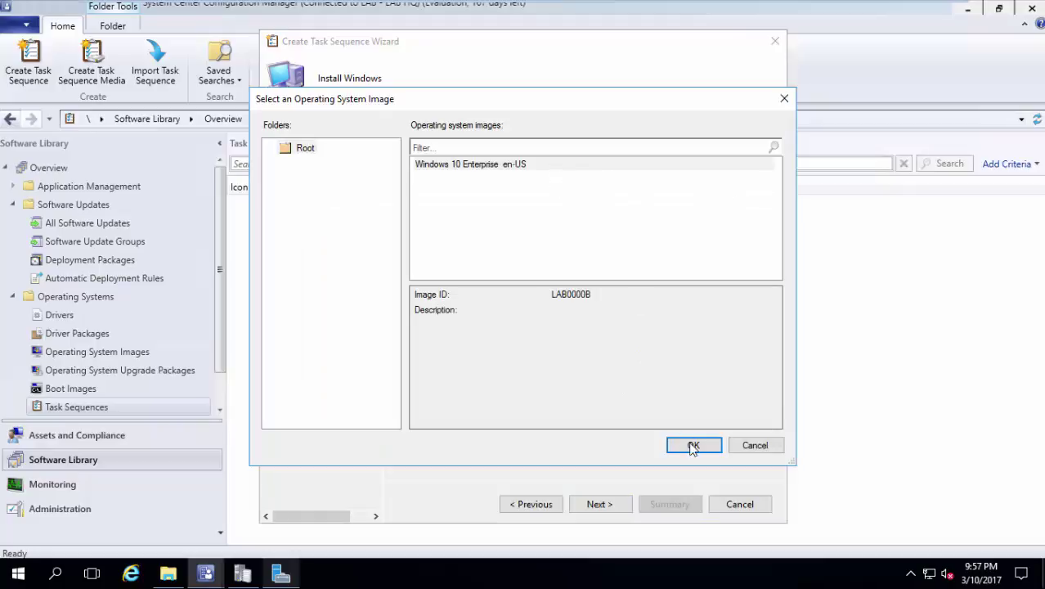
left_click(692, 448)
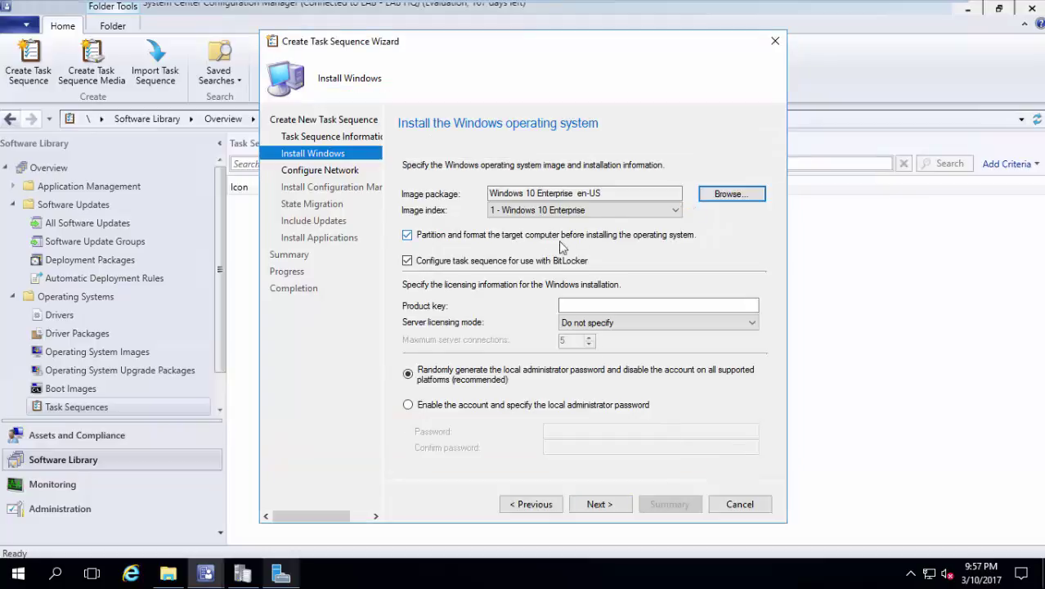
left_click(609, 209)
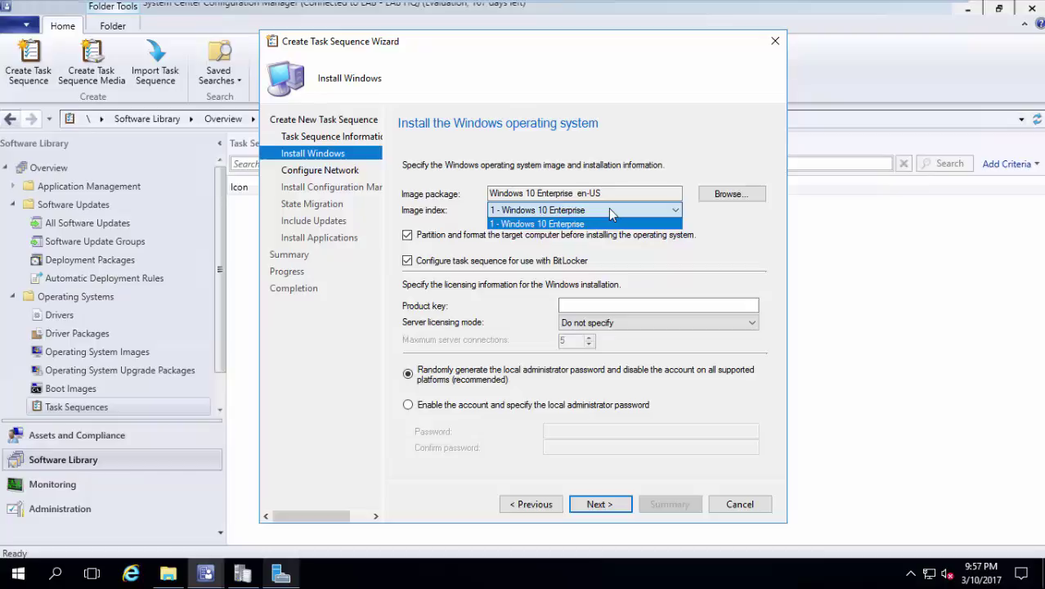
left_click(609, 214)
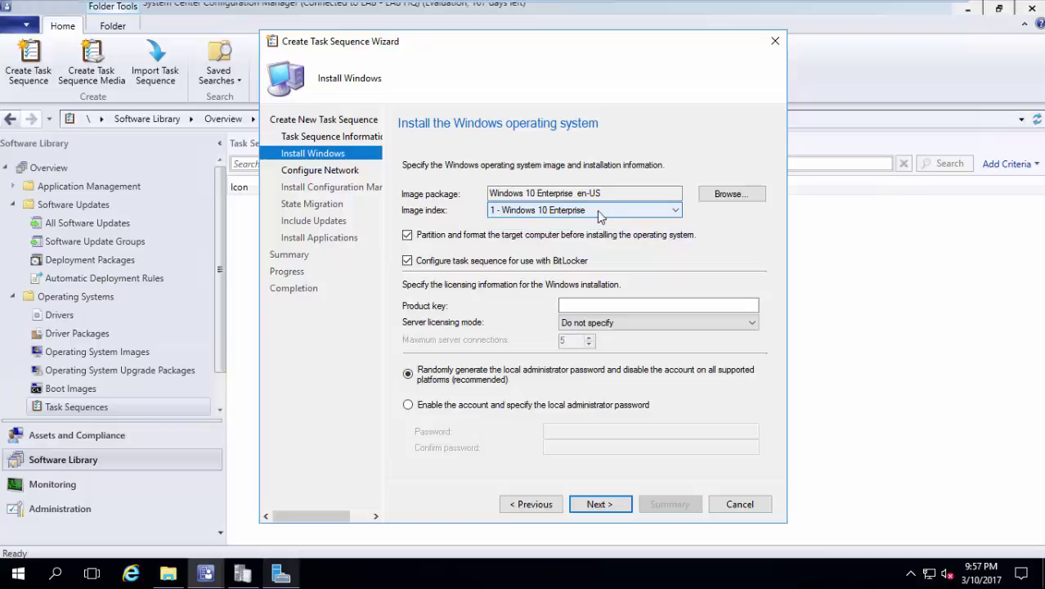
Turn off BitLocker and keep a randomly generated local administrator password.
left_click(499, 262)
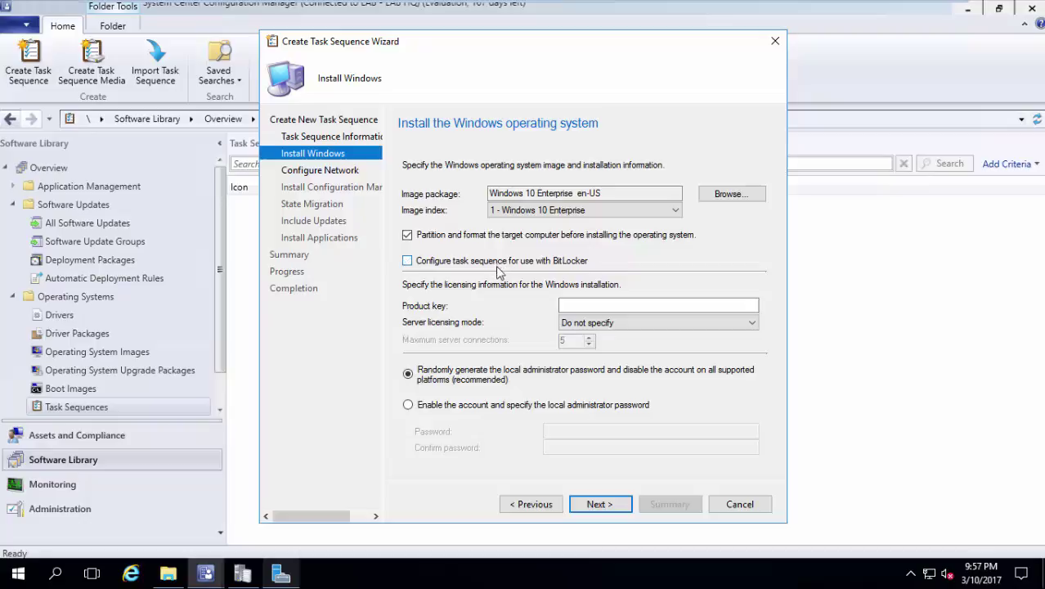
left_click(591, 307)
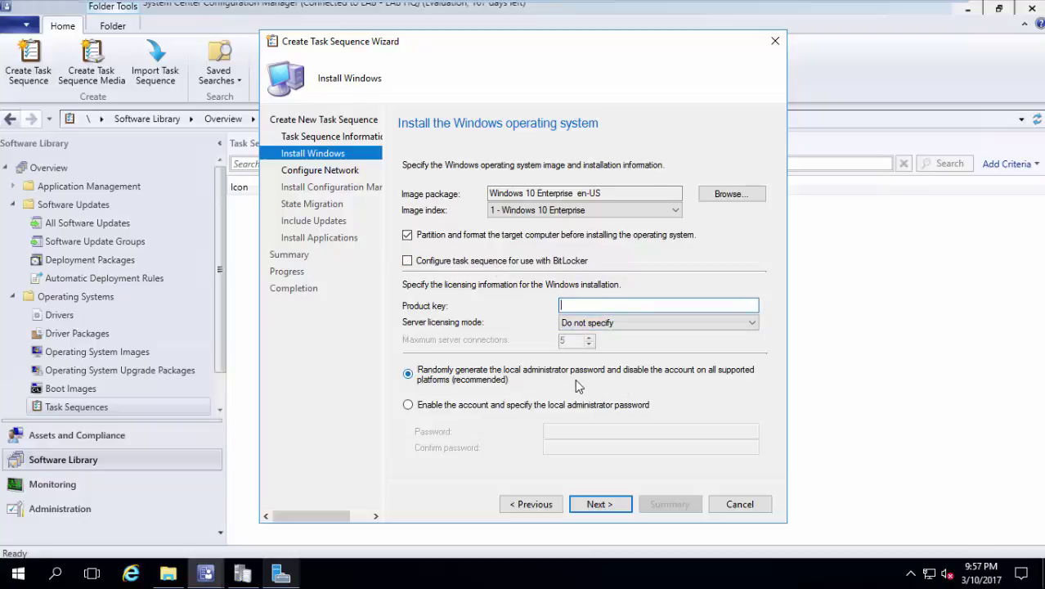
left_click(474, 407)
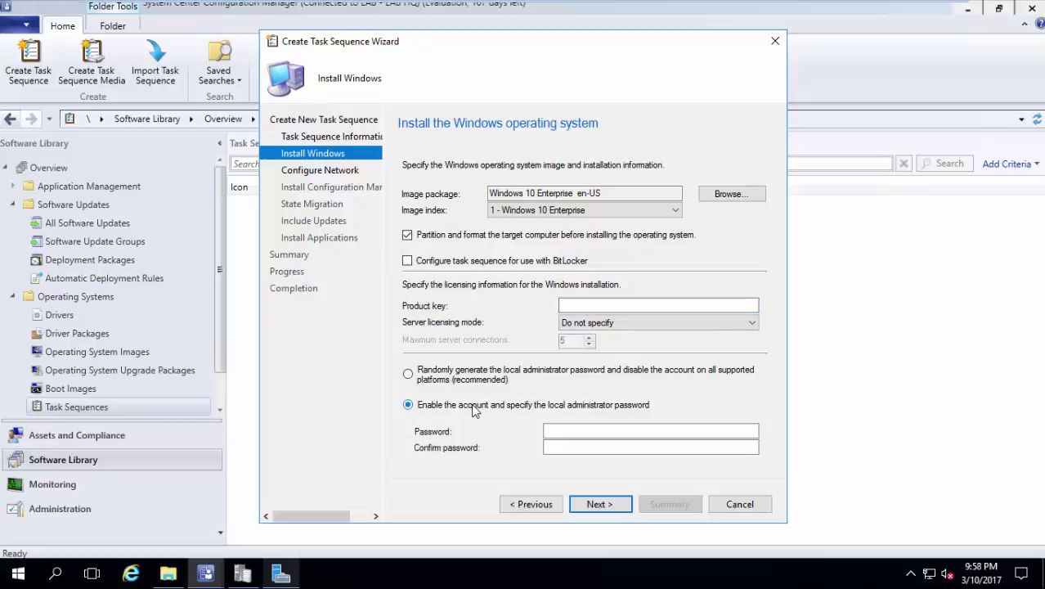
left_click(504, 373)
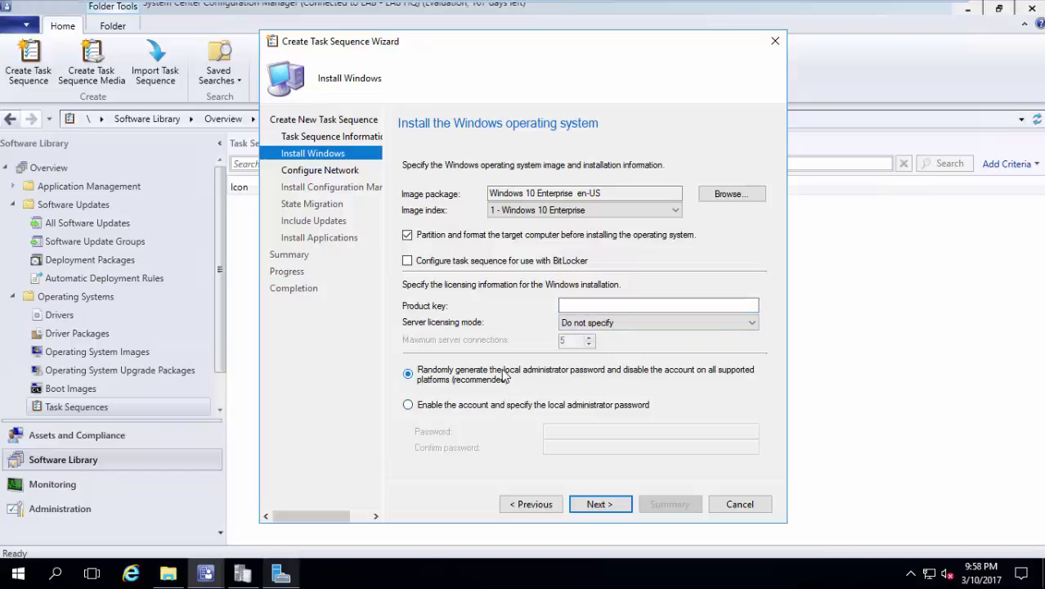
Configure the task sequence network settings to join the workgroup 'Workgroup'.
left_click(596, 504)
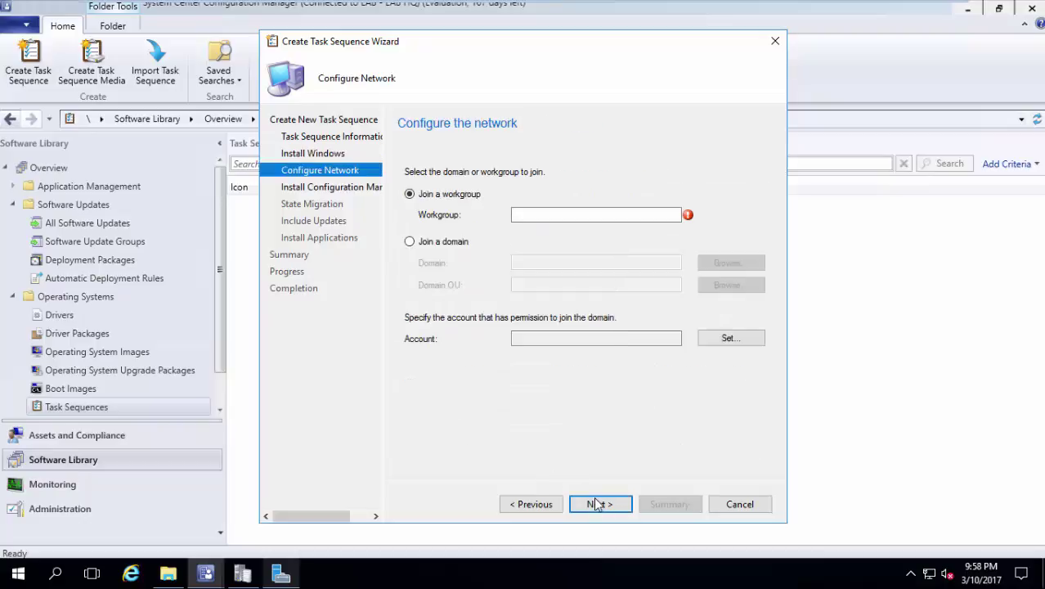
left_click(458, 245)
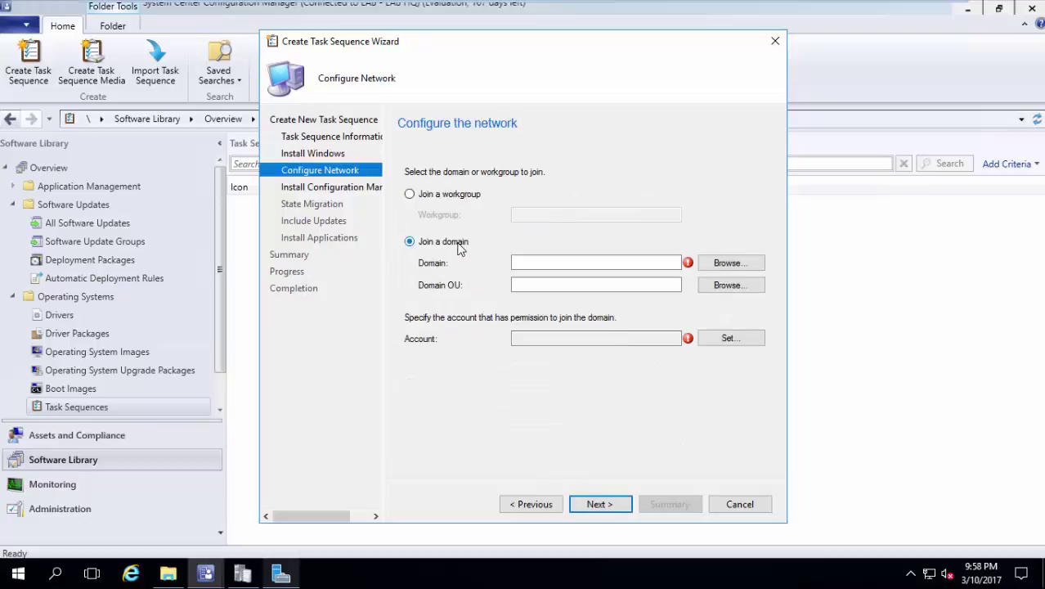
left_click(478, 197)
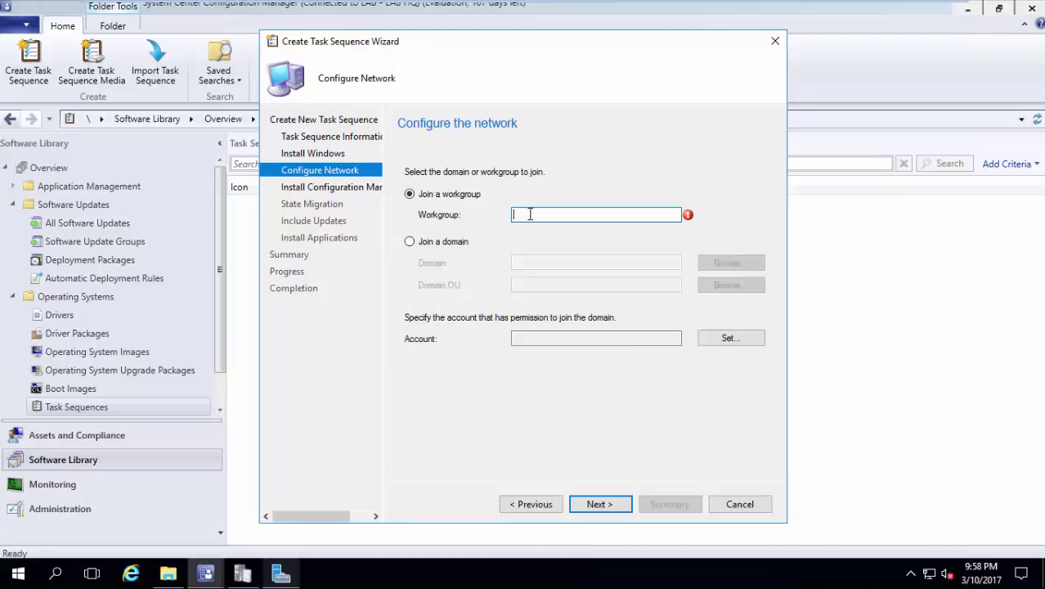
type("Workgroup")
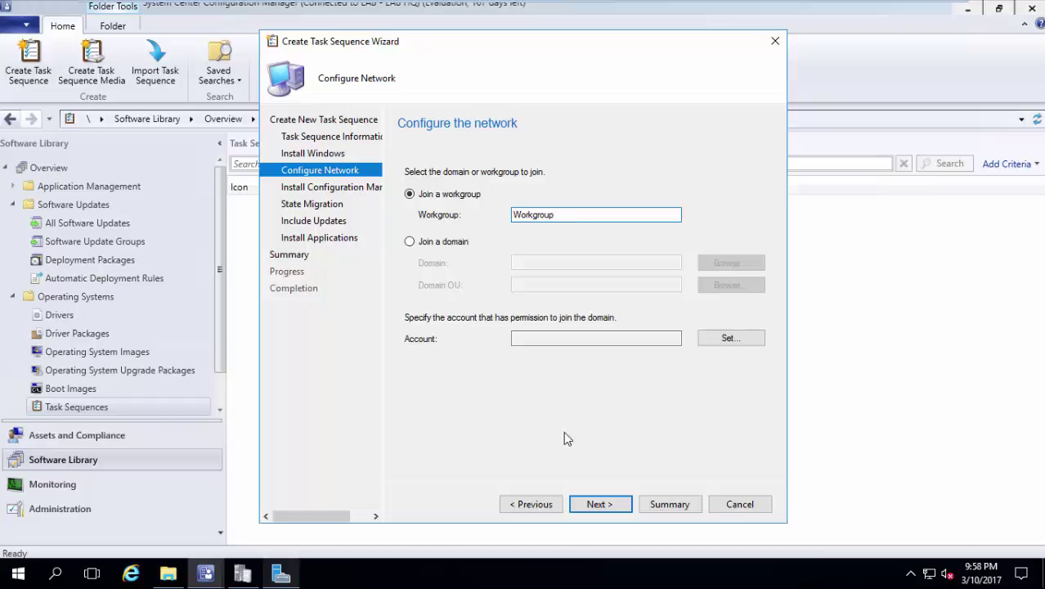
left_click(598, 504)
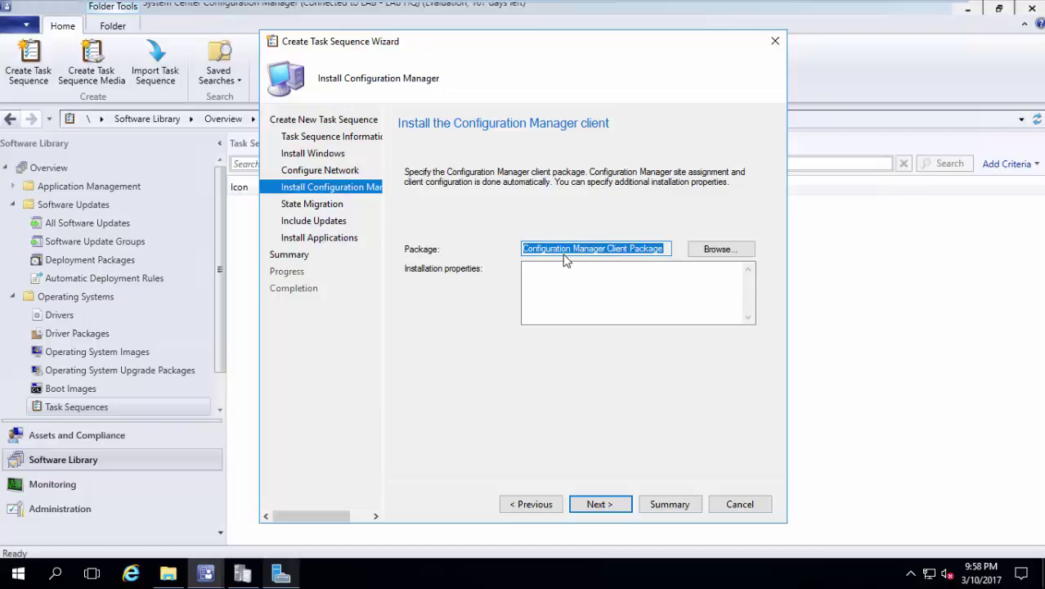
Keep the default client package, disable user, network and Windows settings capture, and skip software updates.
left_click(611, 515)
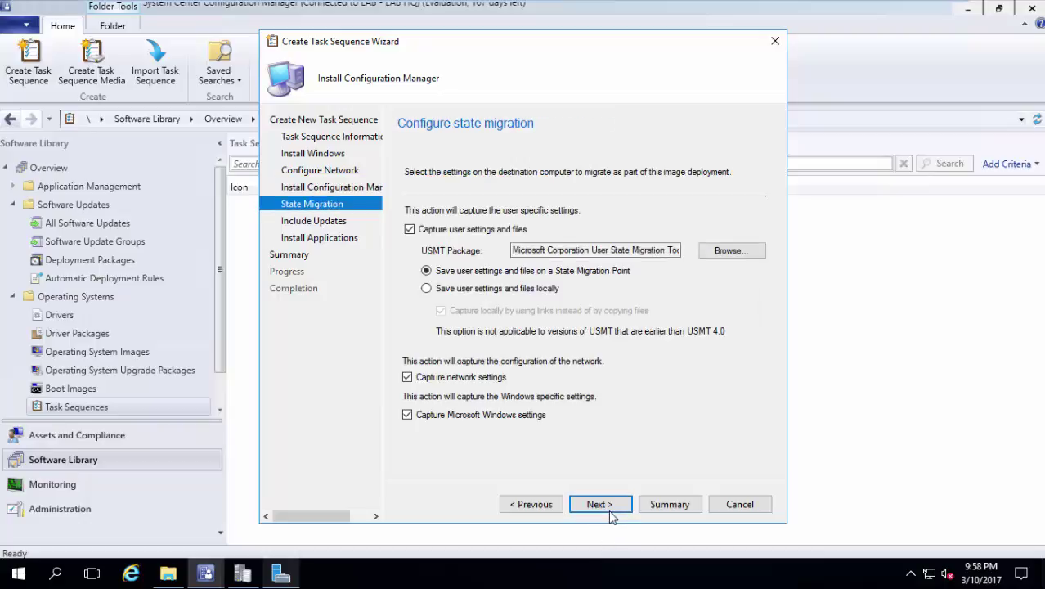
left_click(481, 232)
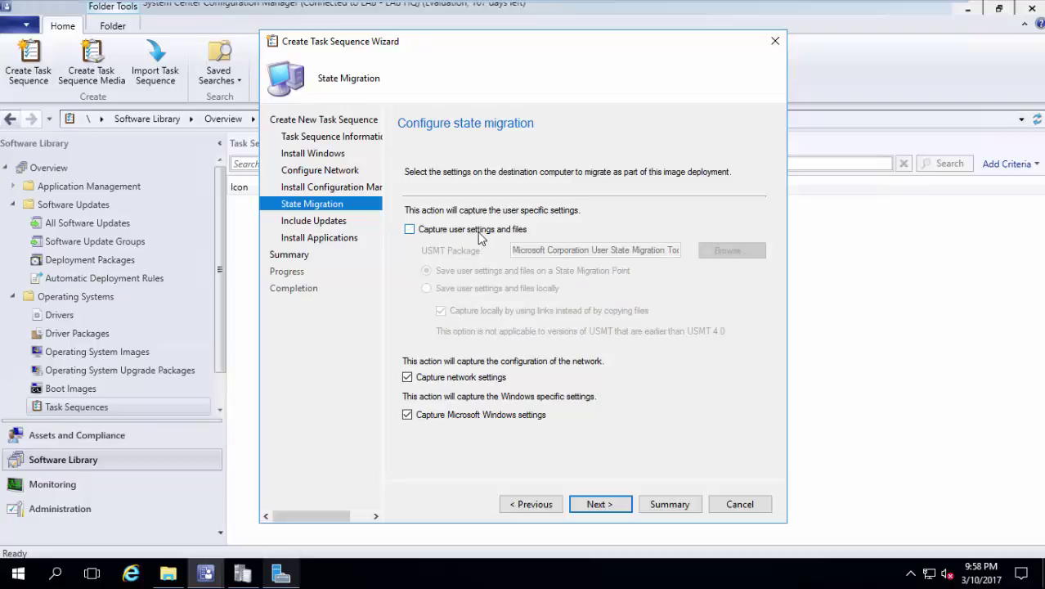
left_click(448, 380)
left_click(462, 418)
left_click(600, 504)
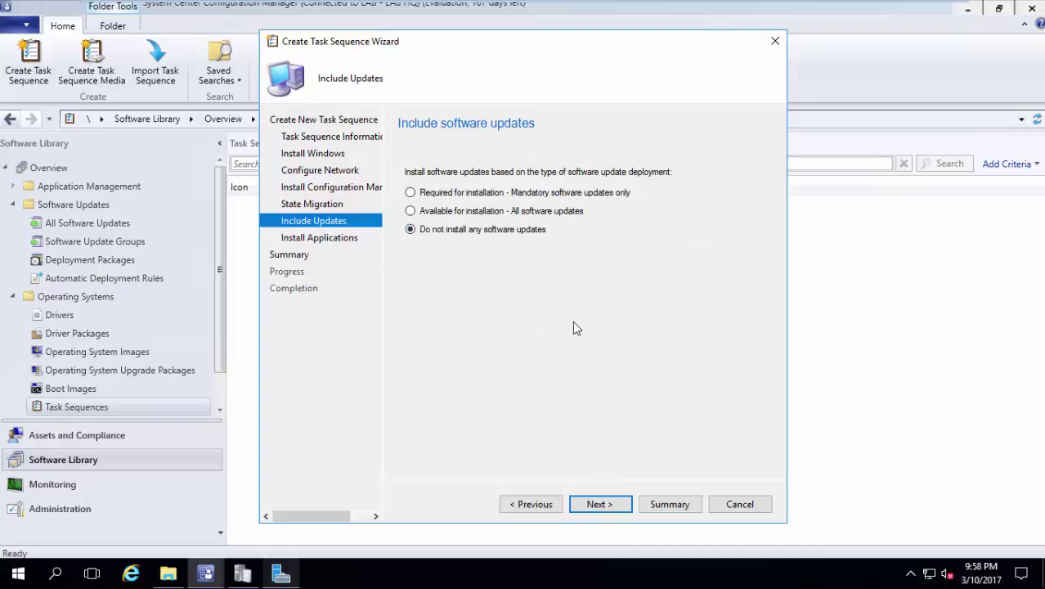
left_click(608, 505)
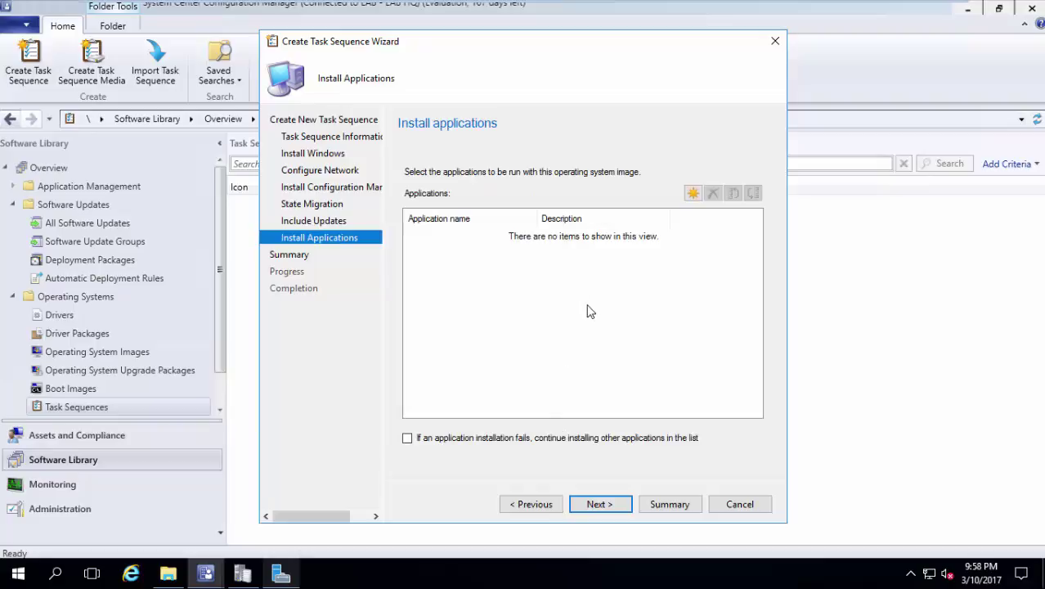
Finish the wizard without adding any software, creating the 'deploy win 10 bare metal' task sequence.
left_click(609, 504)
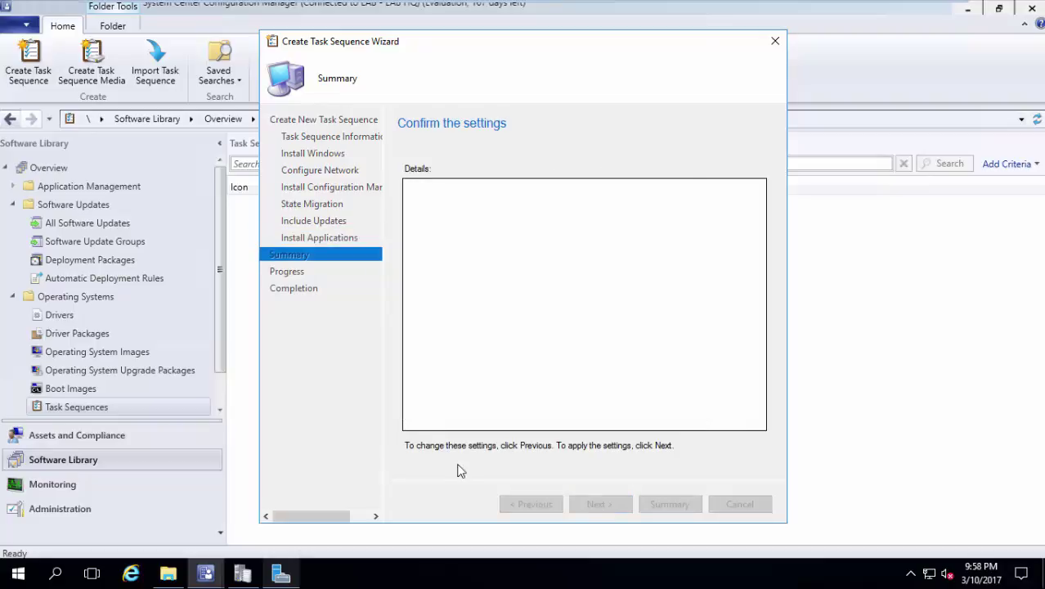
left_click(528, 500)
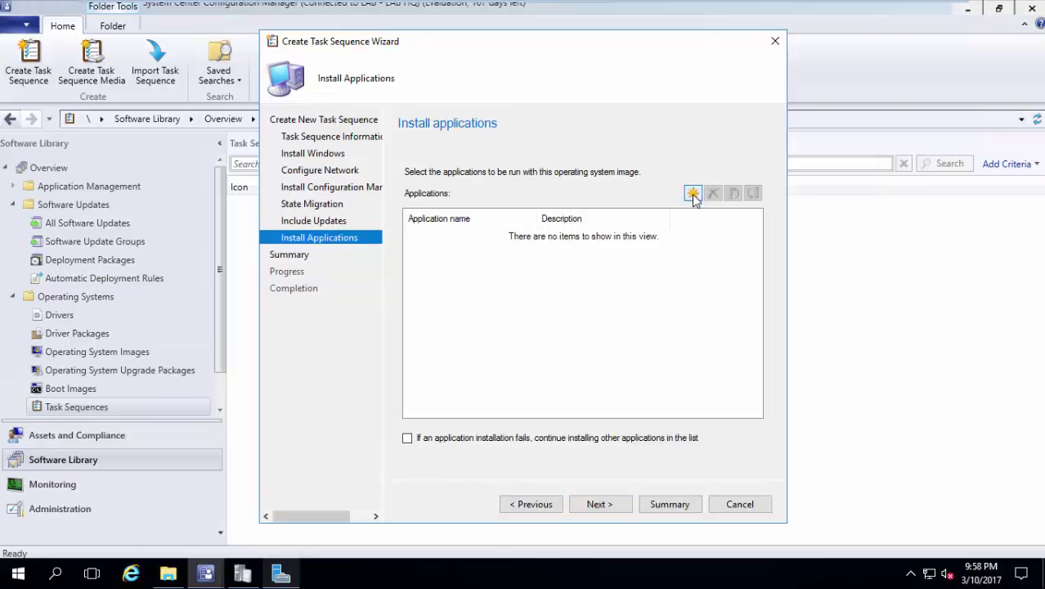
left_click(693, 195)
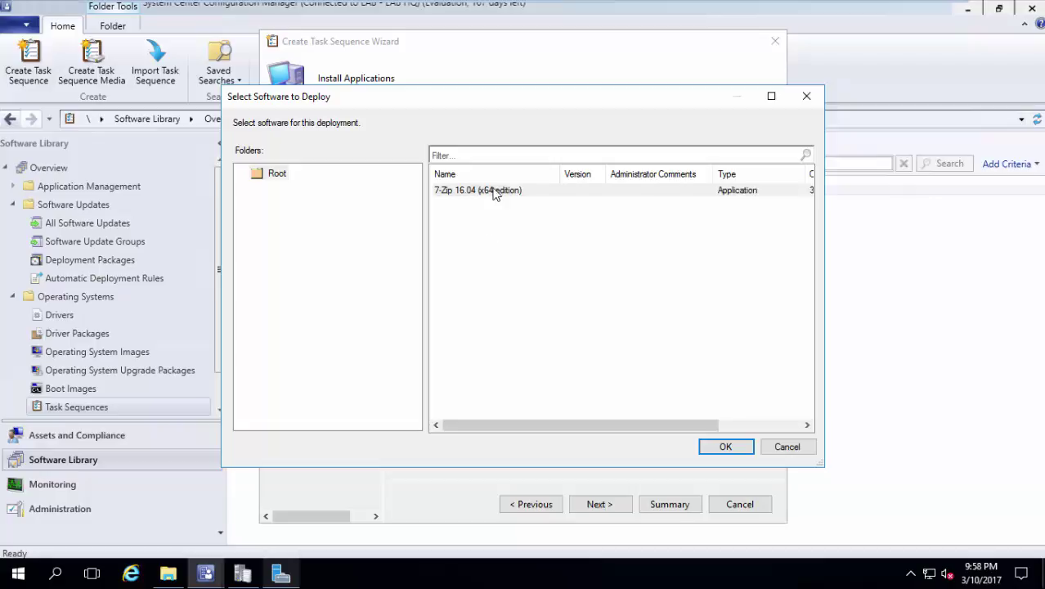
left_click(787, 447)
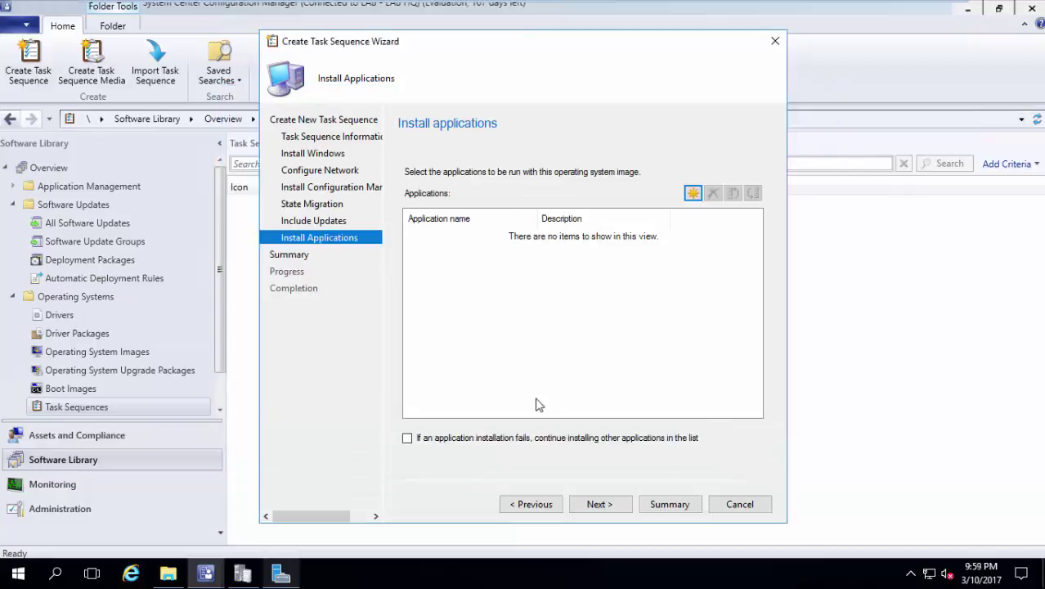
left_click(601, 504)
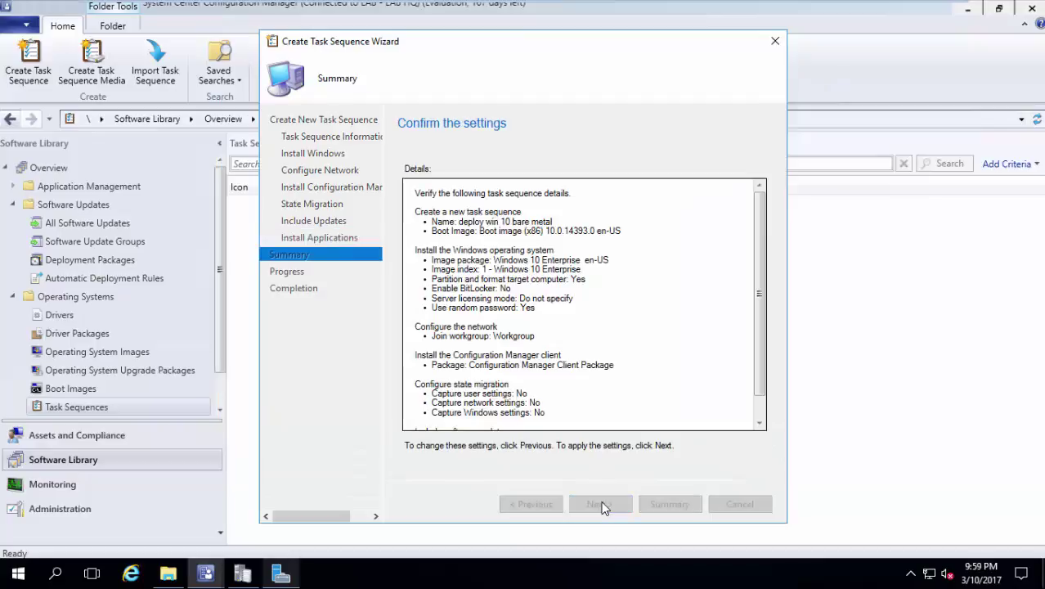
left_click(595, 506)
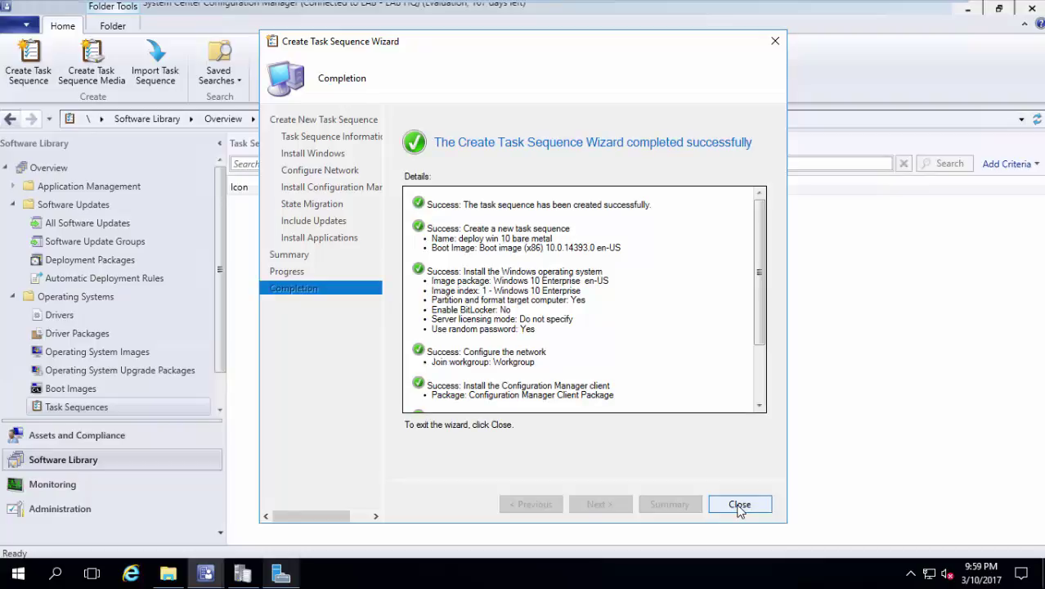
Start Distribute Content for 'deploy win 10 bare metal' and review its content and dependencies.
left_click(739, 504)
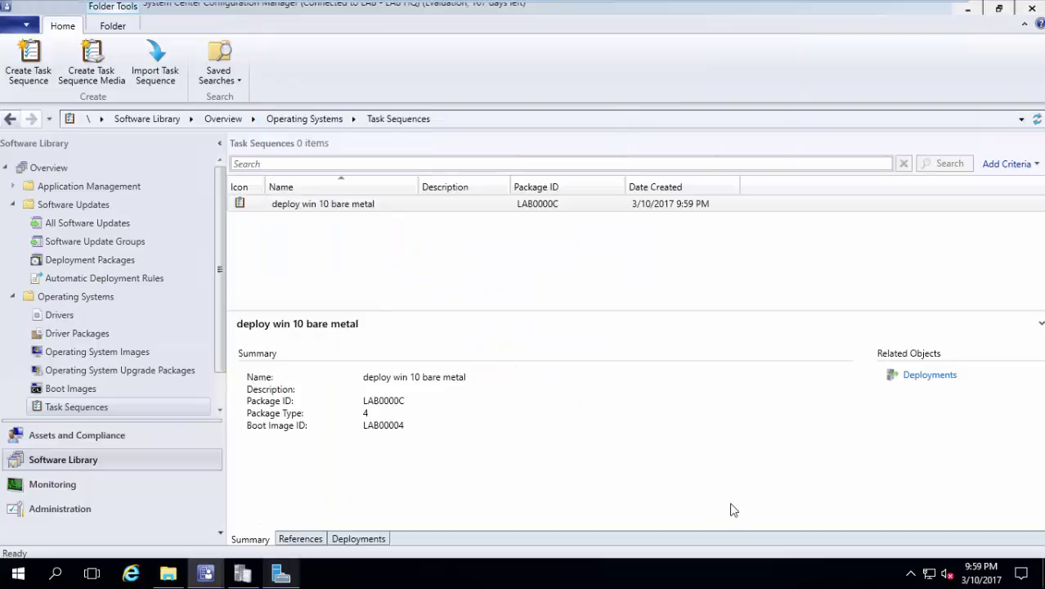
left_click(389, 206)
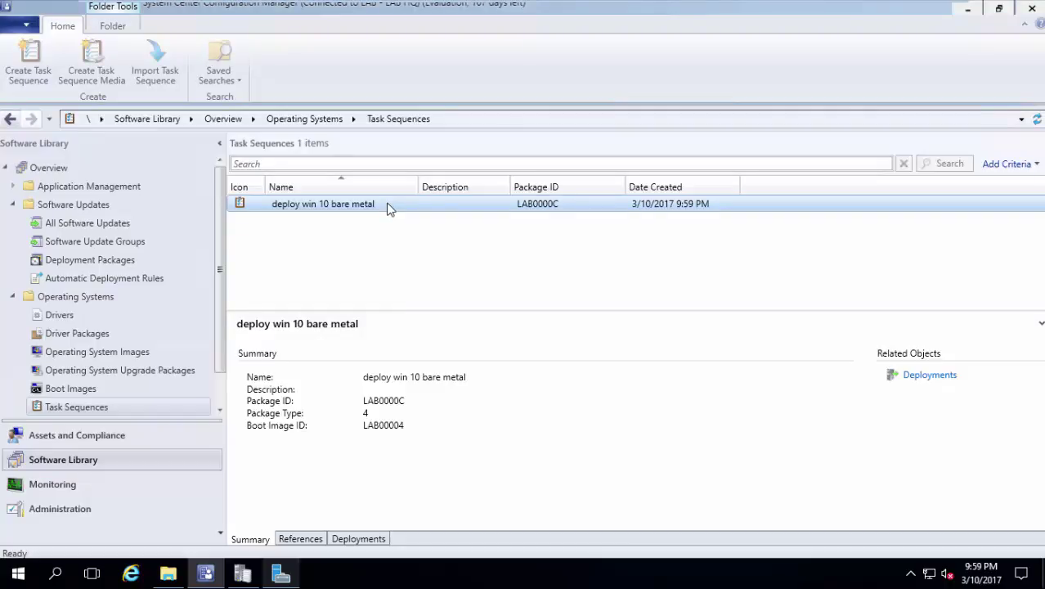
right_click(389, 209)
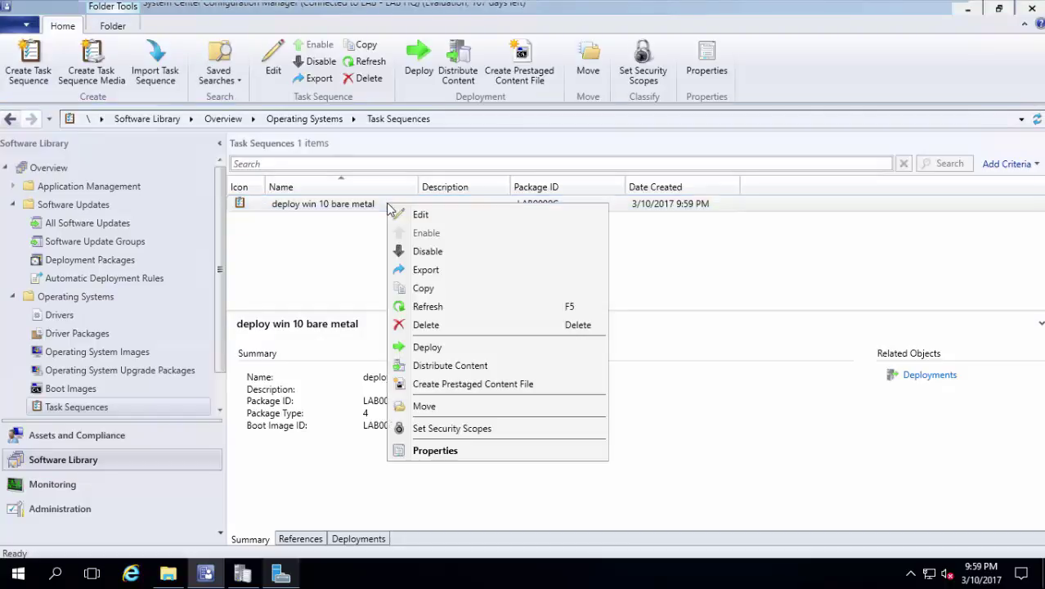
left_click(463, 370)
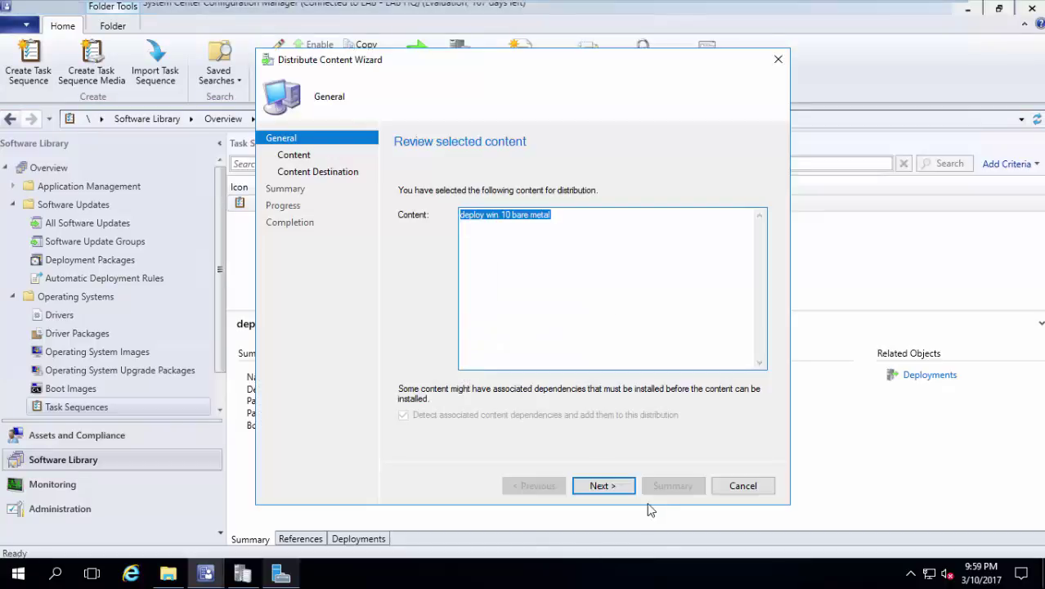
left_click(603, 485)
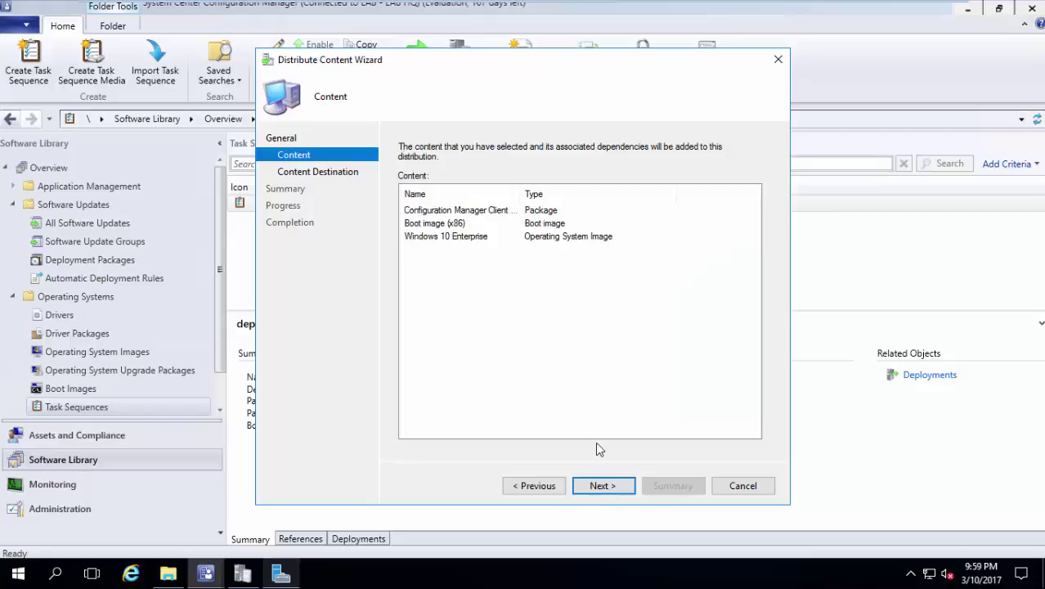
left_click(610, 491)
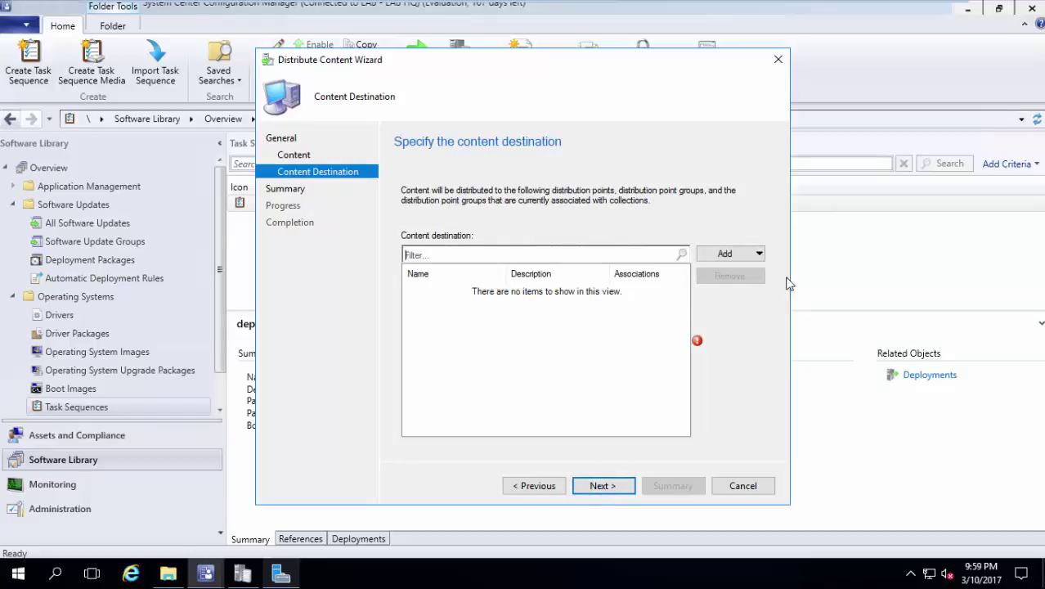
Add SCCM01.LAB.COM as the distribution point and complete the content distribution.
left_click(758, 260)
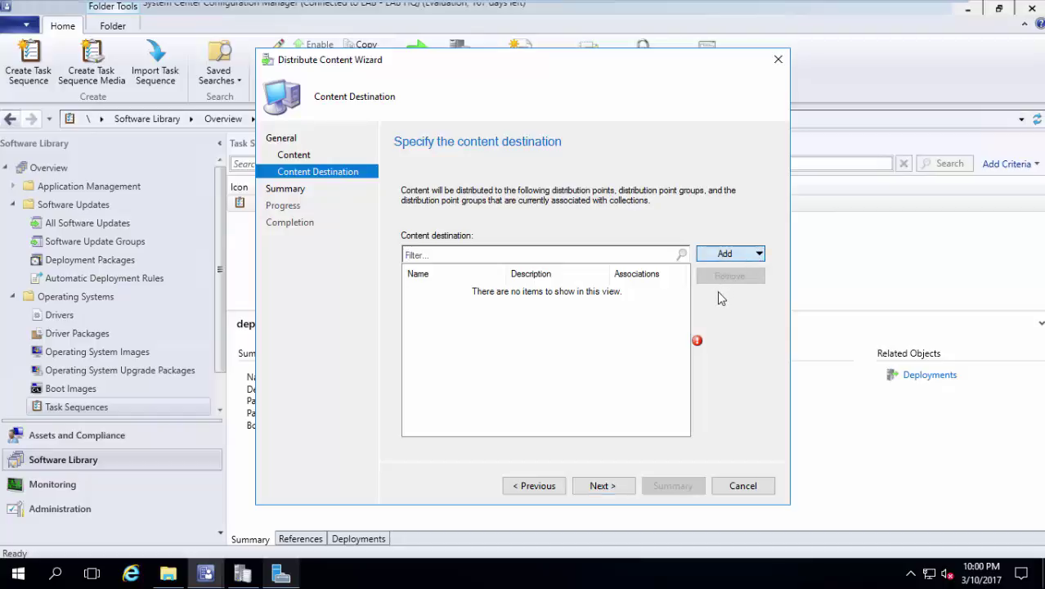
left_click(718, 292)
left_click(353, 262)
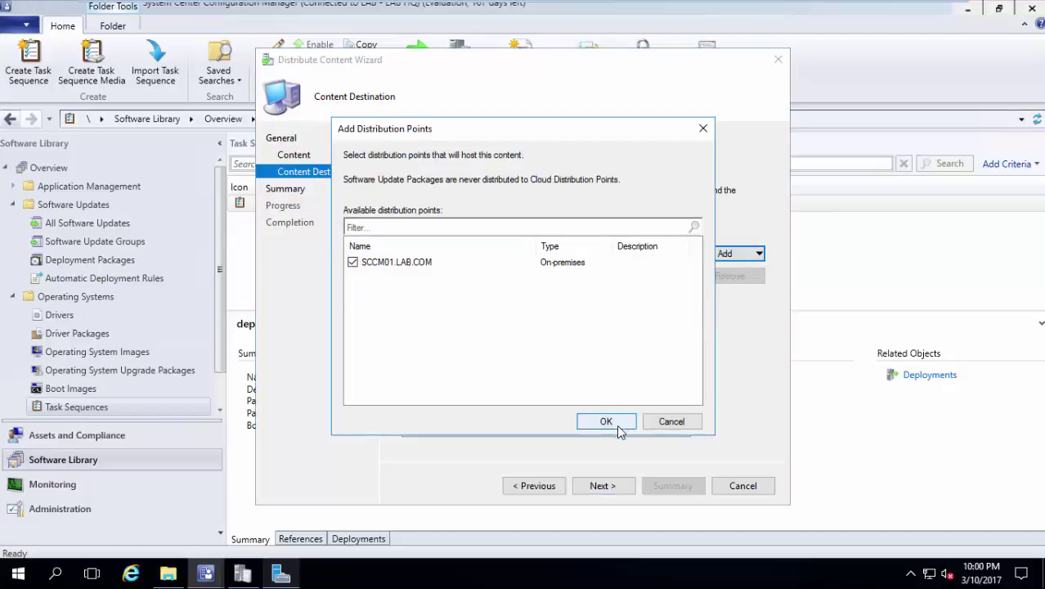
left_click(606, 421)
left_click(613, 489)
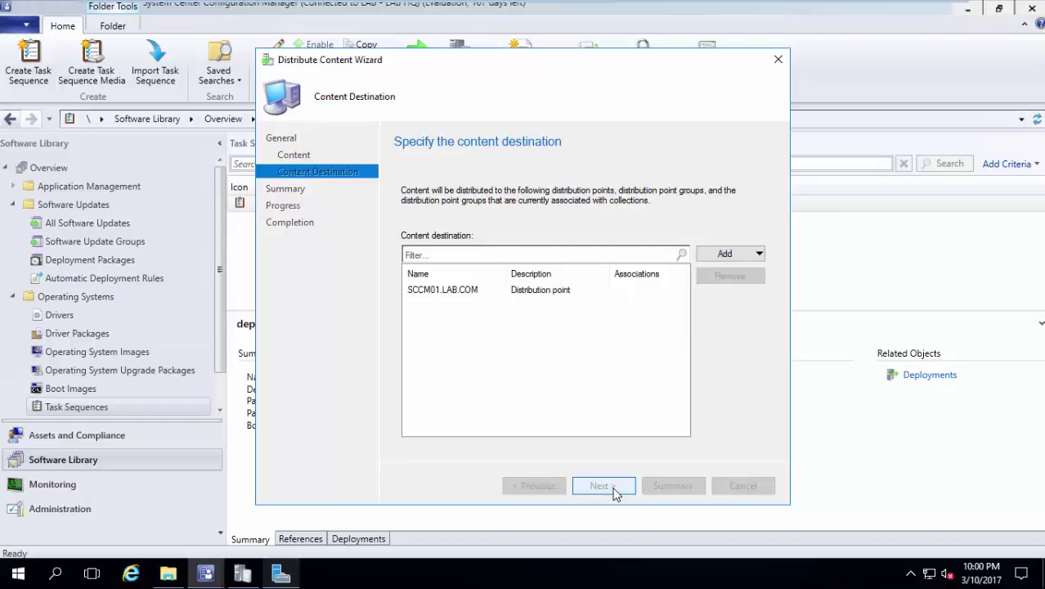
left_click(614, 486)
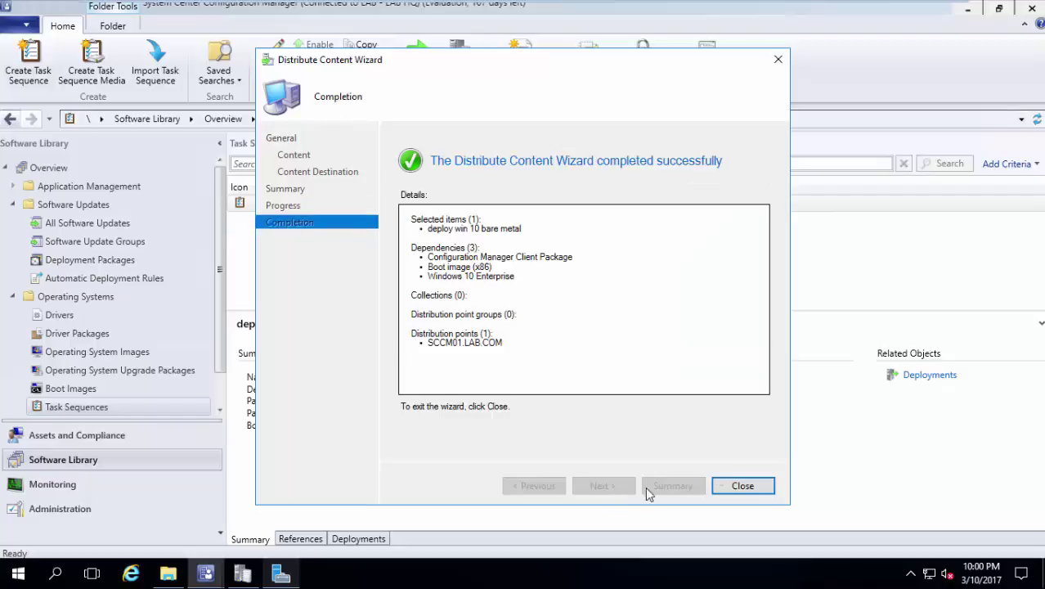
left_click(742, 486)
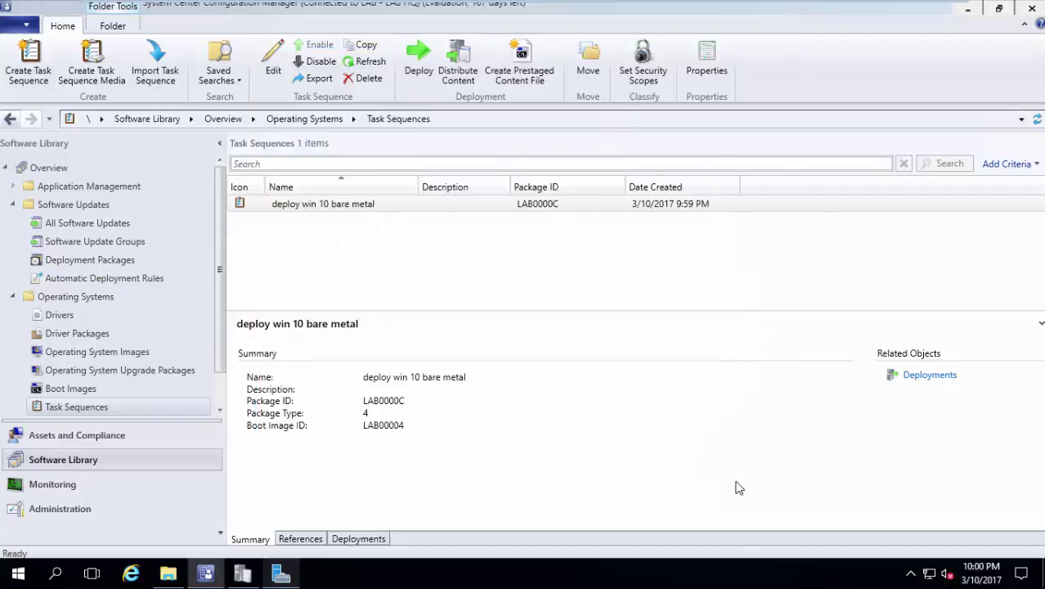
left_click(89, 486)
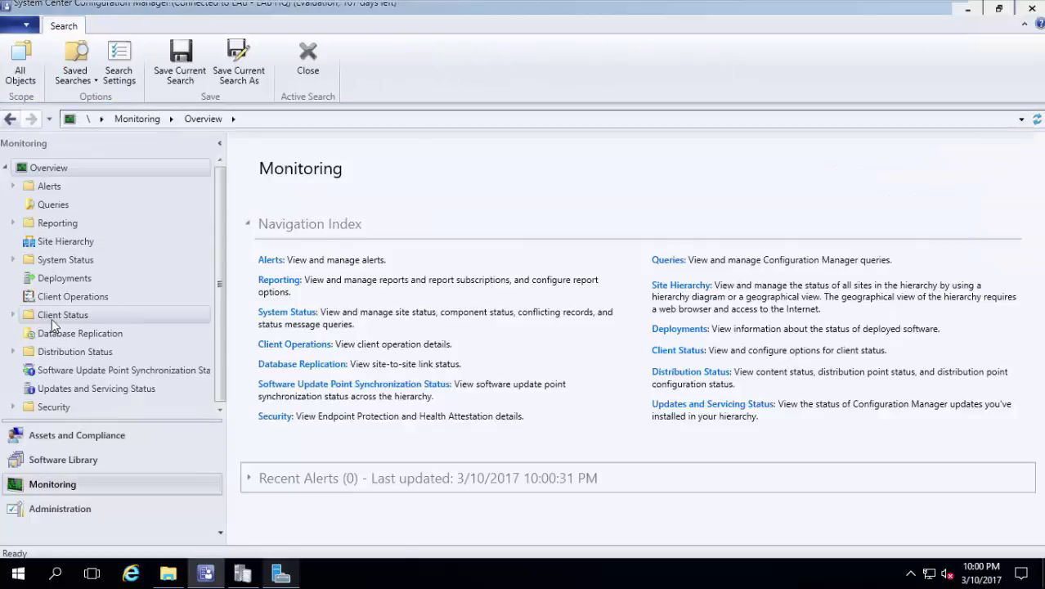
left_click(13, 353)
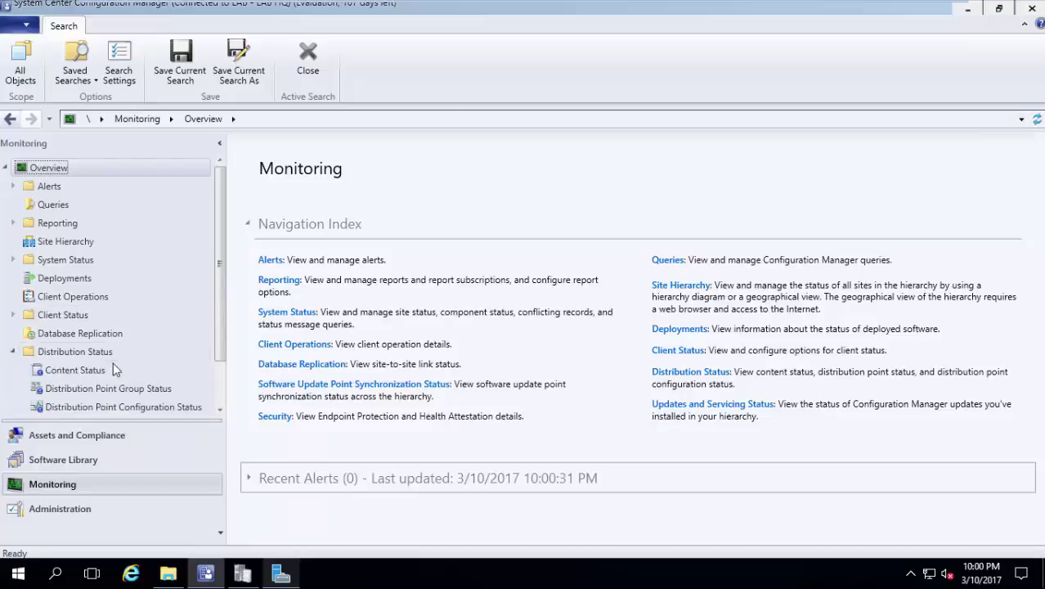
left_click(90, 369)
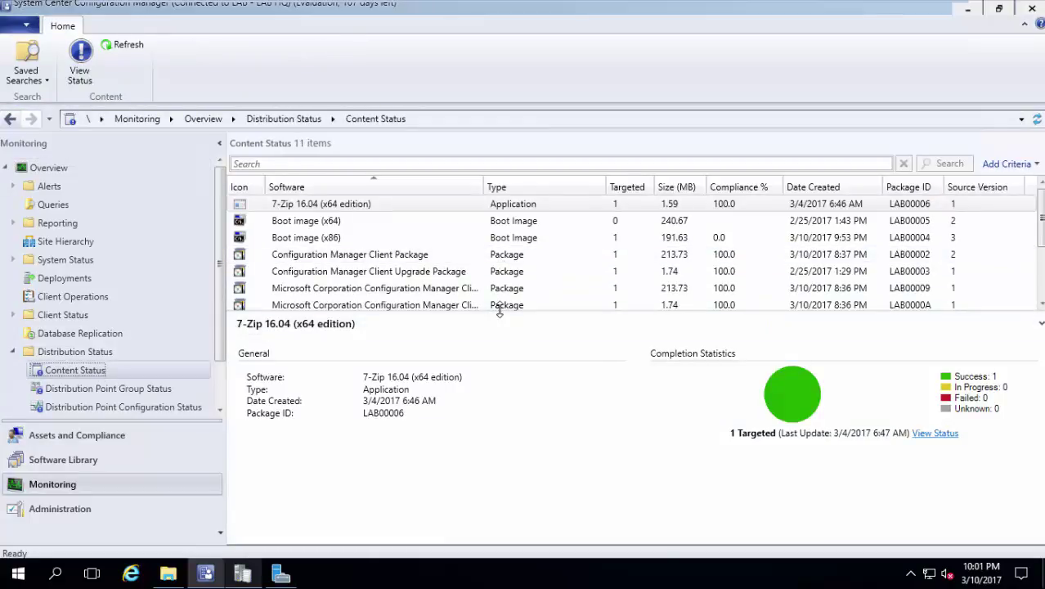
left_click_drag(483, 327, 480, 387)
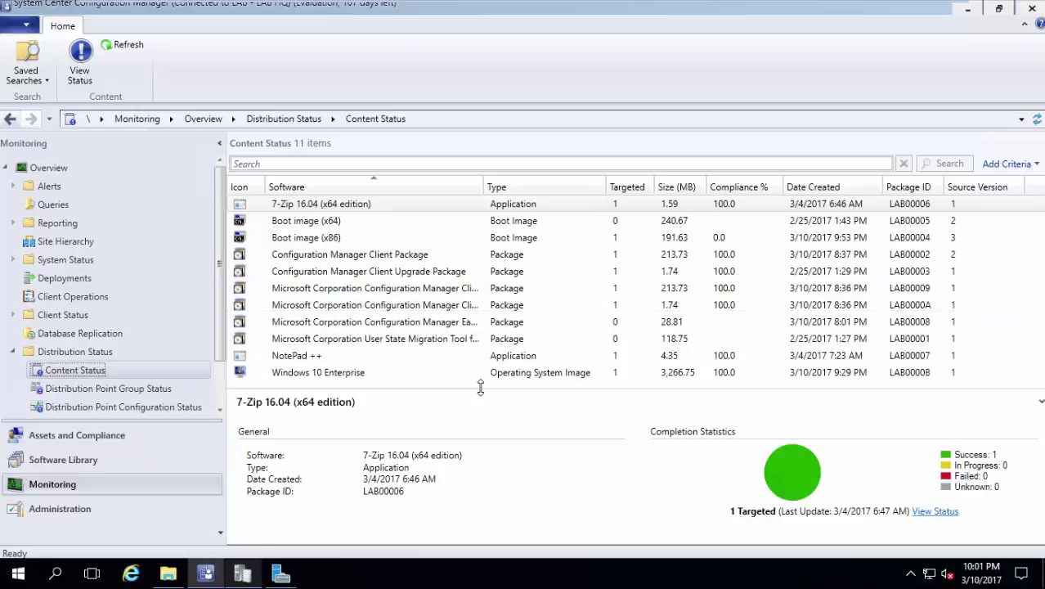
left_click(429, 379)
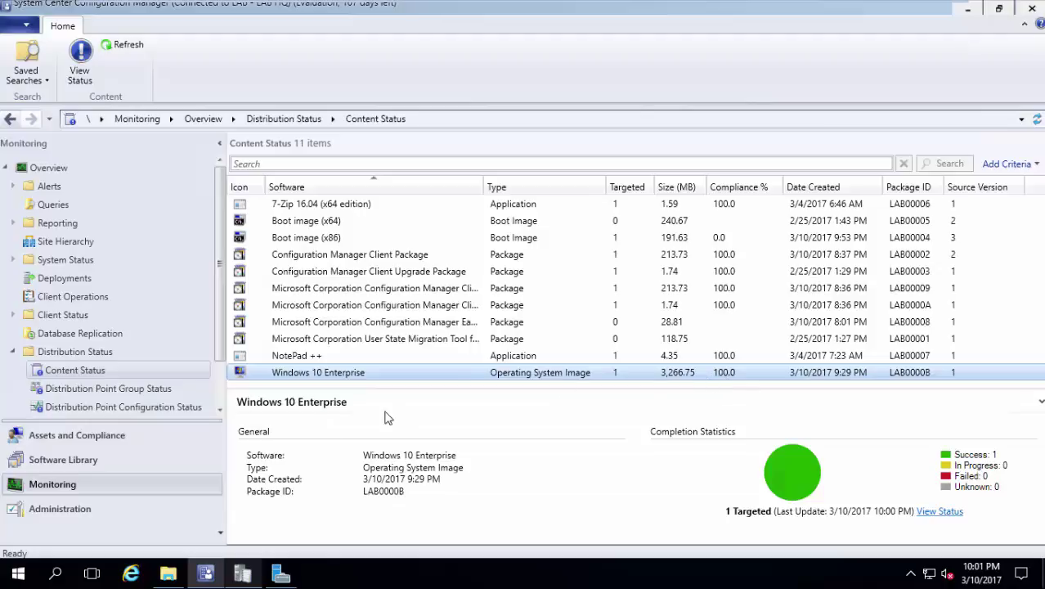
left_click(100, 464)
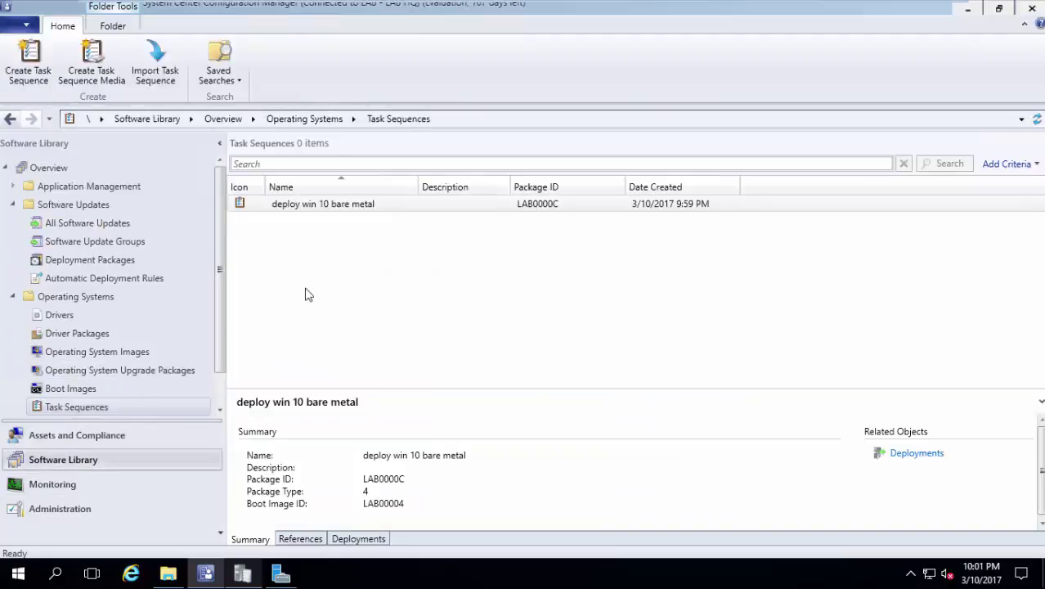
Deploy 'deploy win 10 bare metal' to the All Unknown Computers collection, dismissing the high-risk warning.
right_click(371, 210)
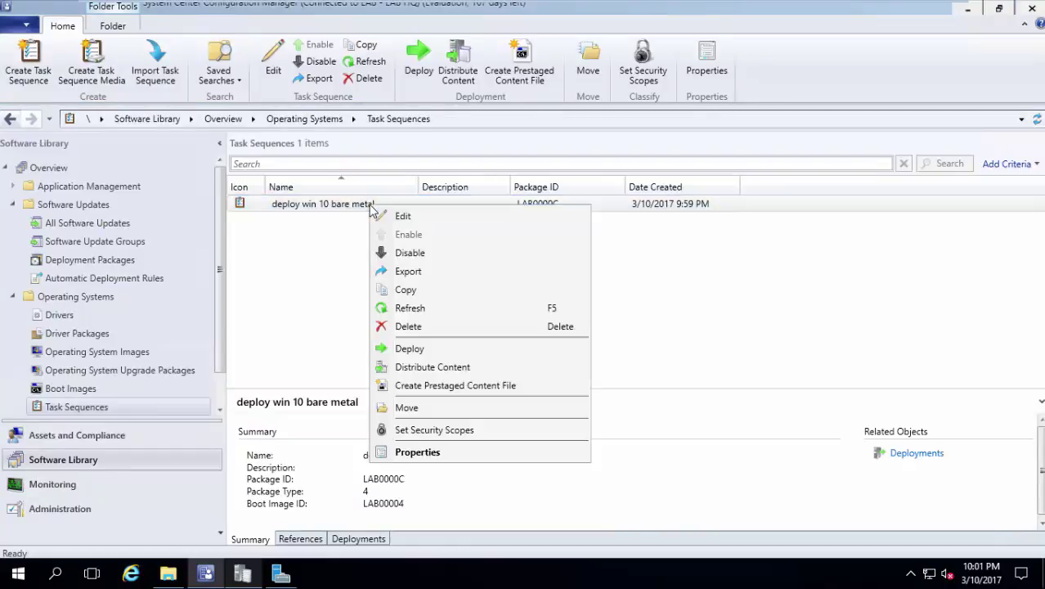
left_click(442, 353)
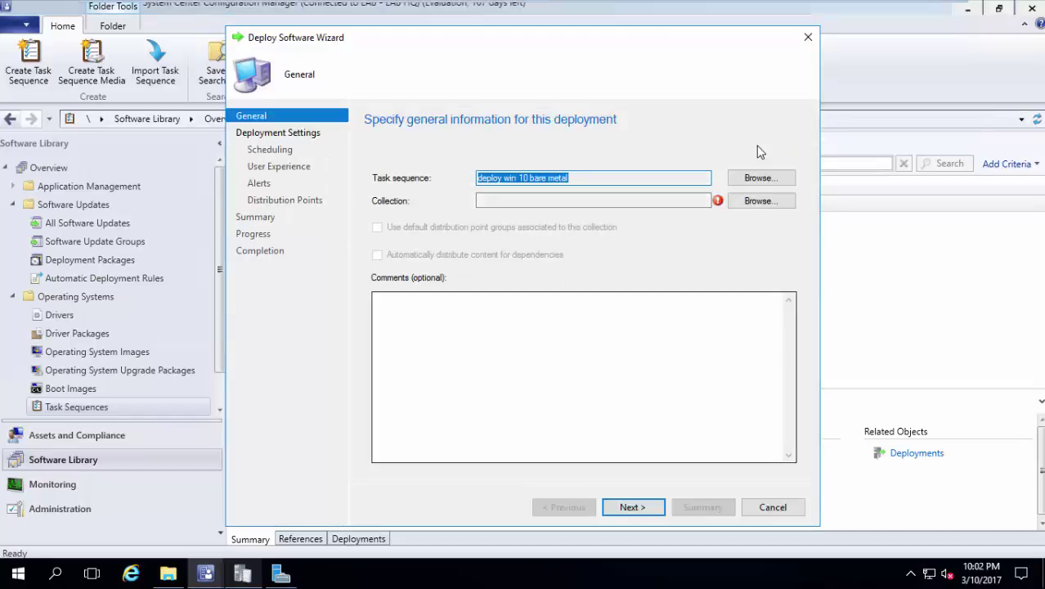
left_click(751, 202)
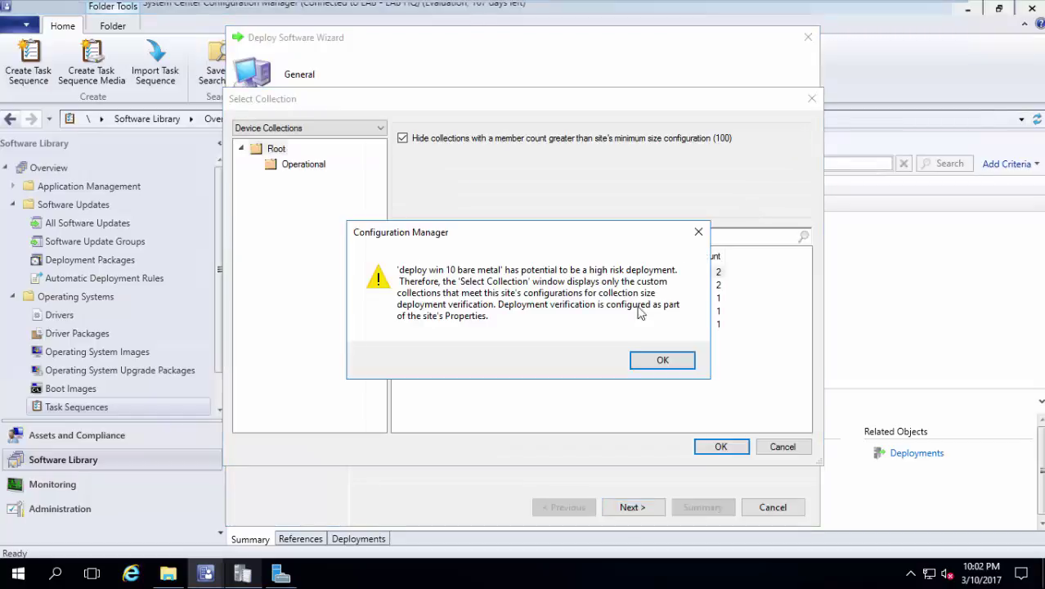
left_click(662, 361)
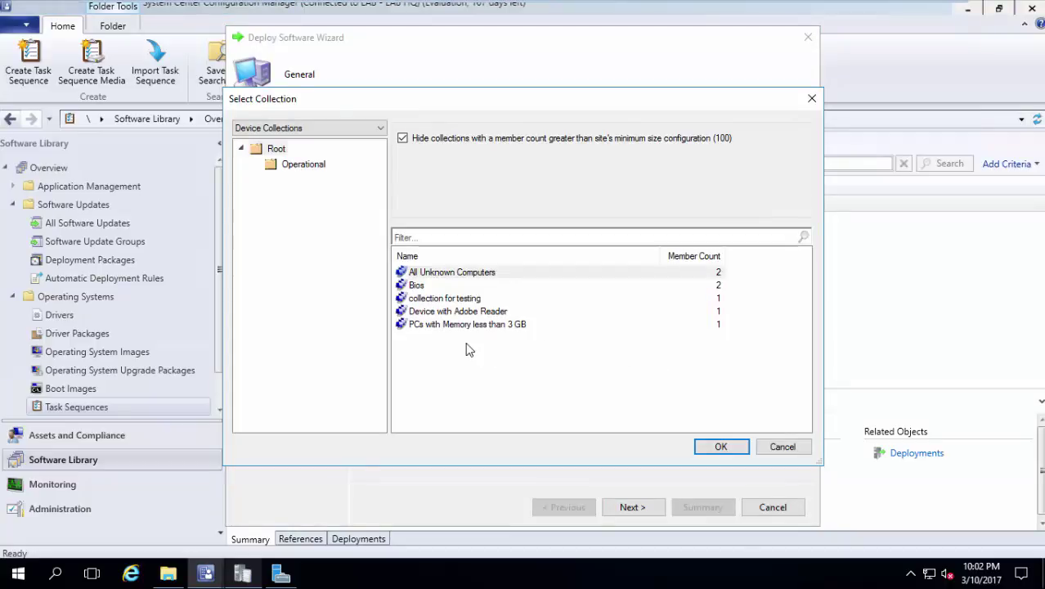
left_click(470, 273)
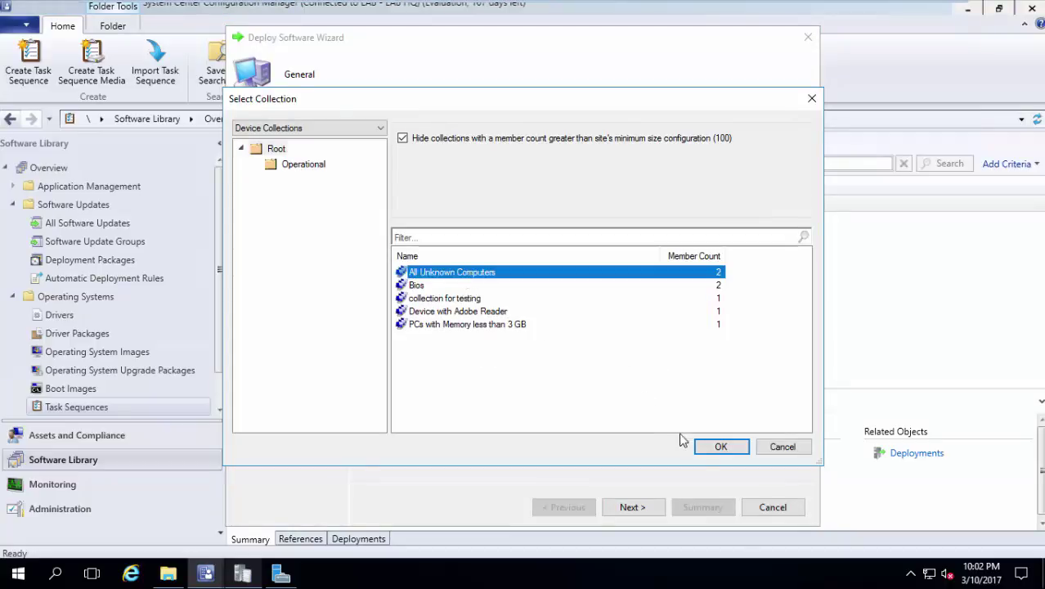
left_click(718, 448)
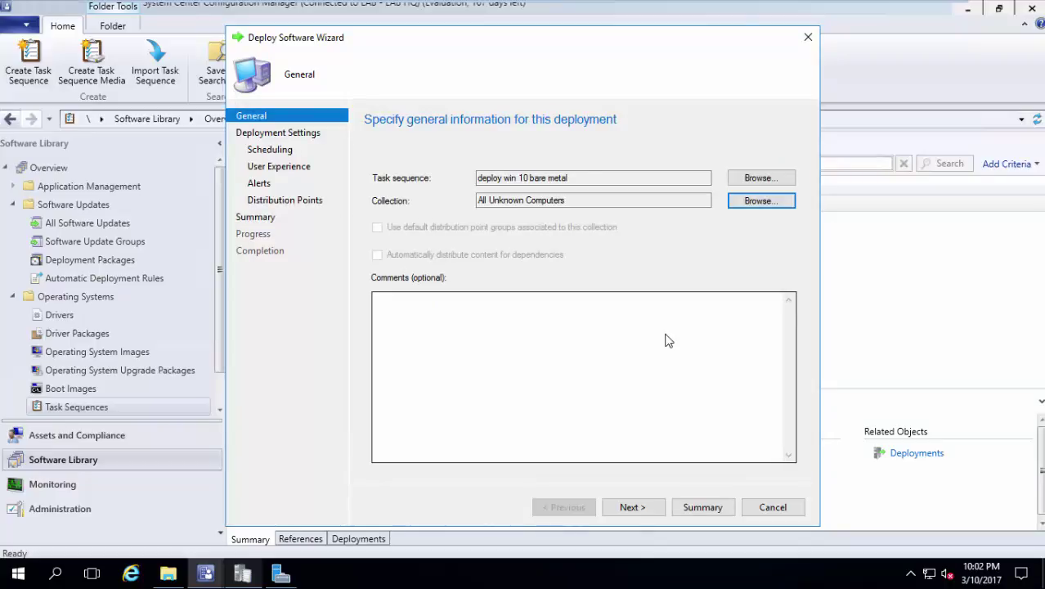
Keep the deployment purpose Available and make it available only to media and PXE.
left_click(629, 512)
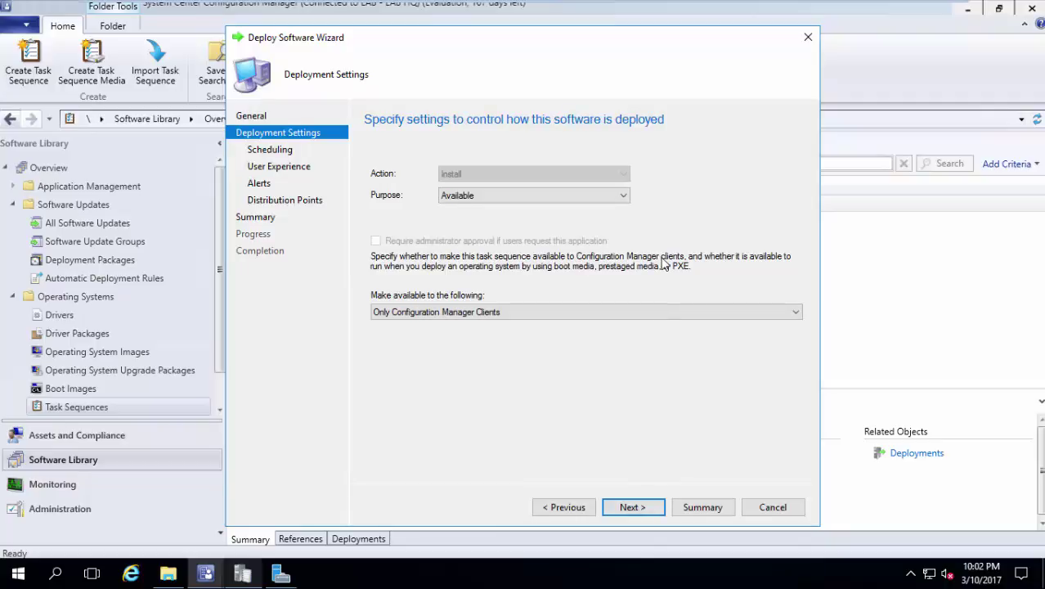
left_click(605, 196)
left_click(603, 198)
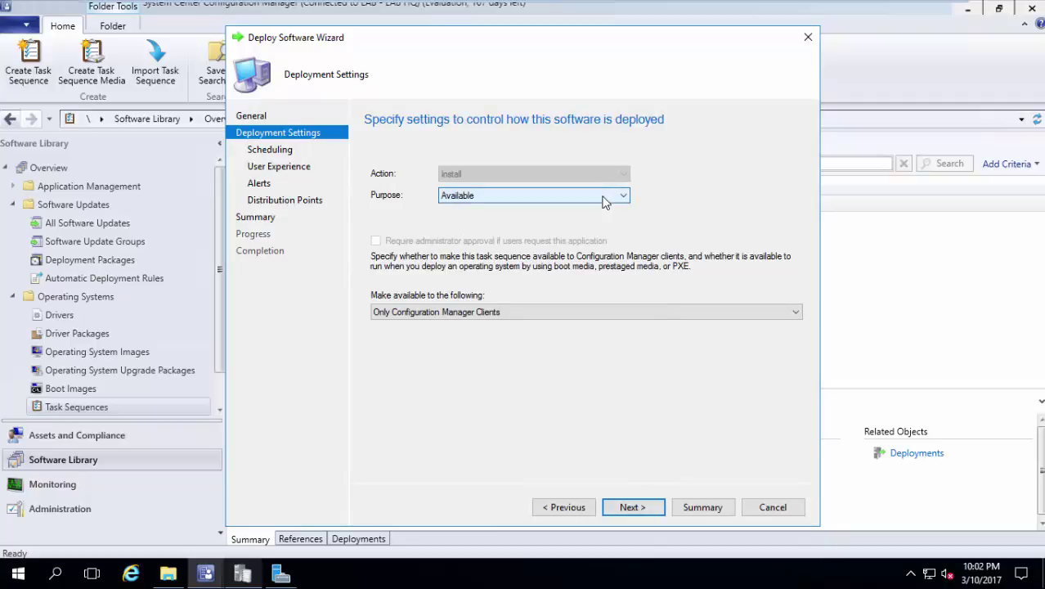
left_click(595, 309)
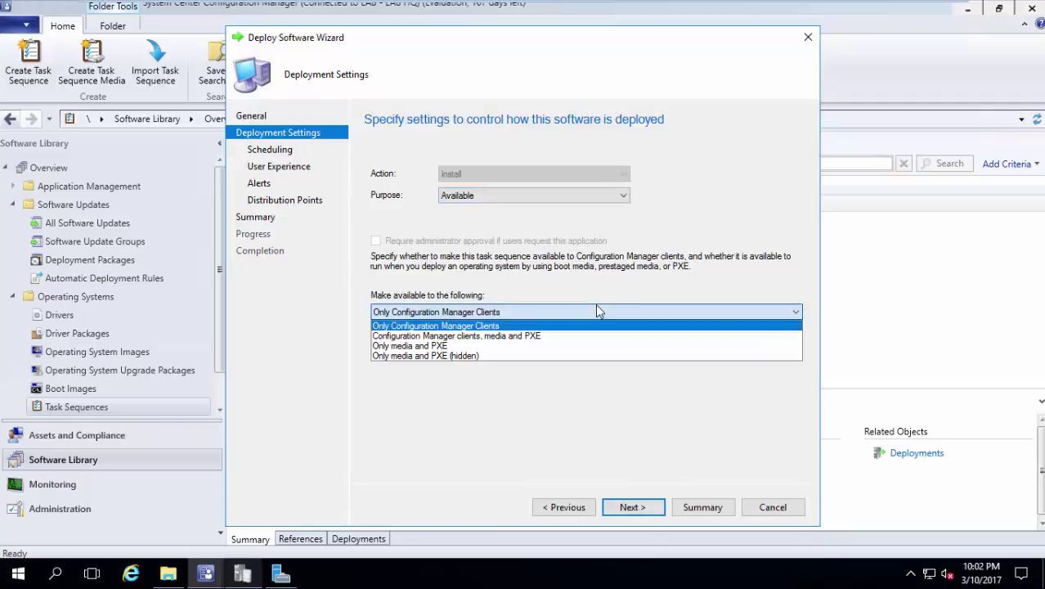
left_click(563, 346)
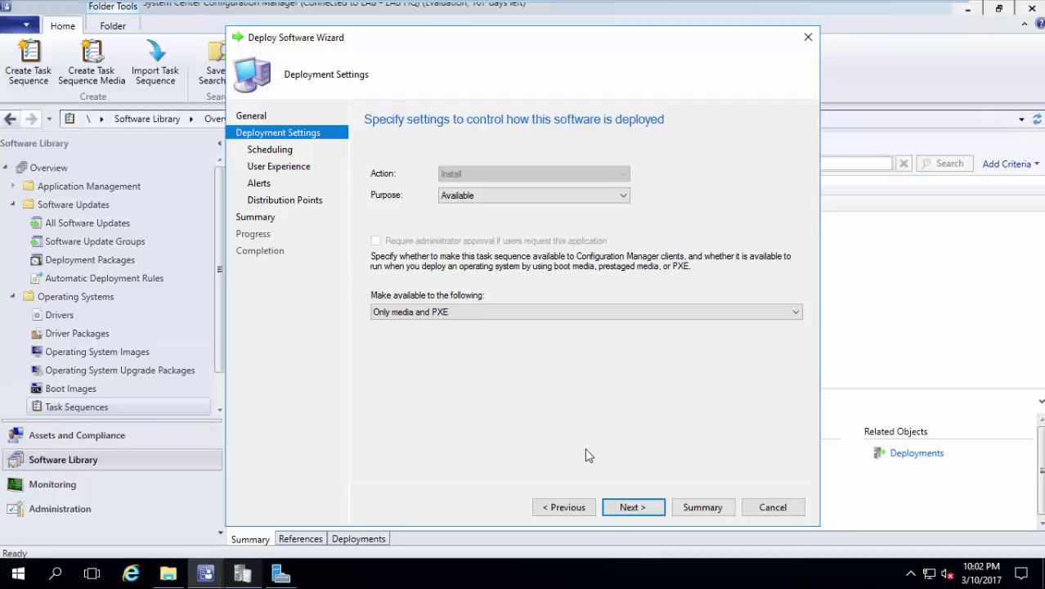
left_click(568, 314)
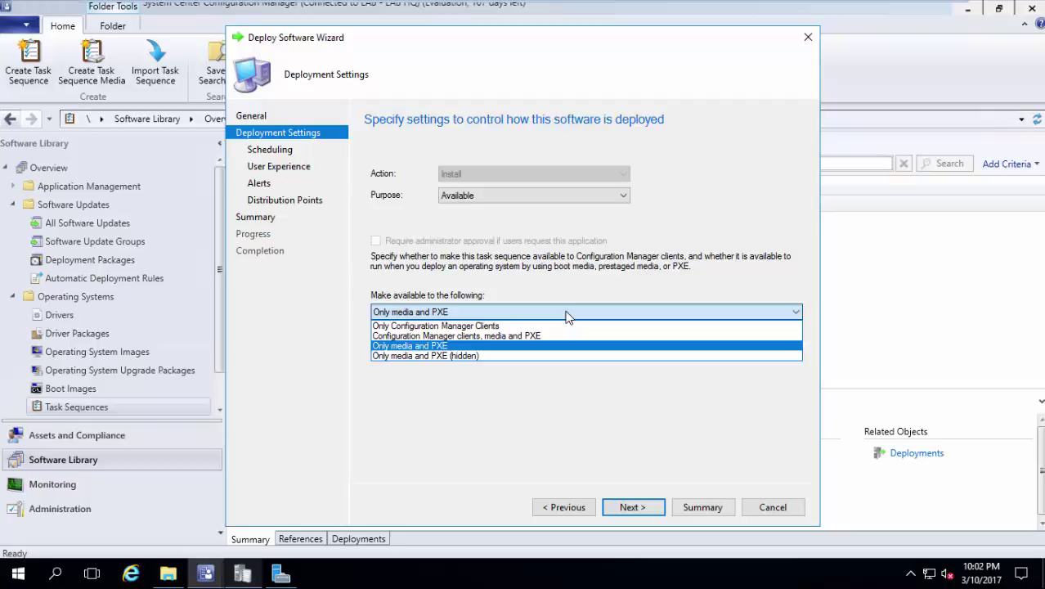
left_click(568, 318)
Accept the default scheduling, user experience and distribution point settings and complete the deployment.
left_click(613, 508)
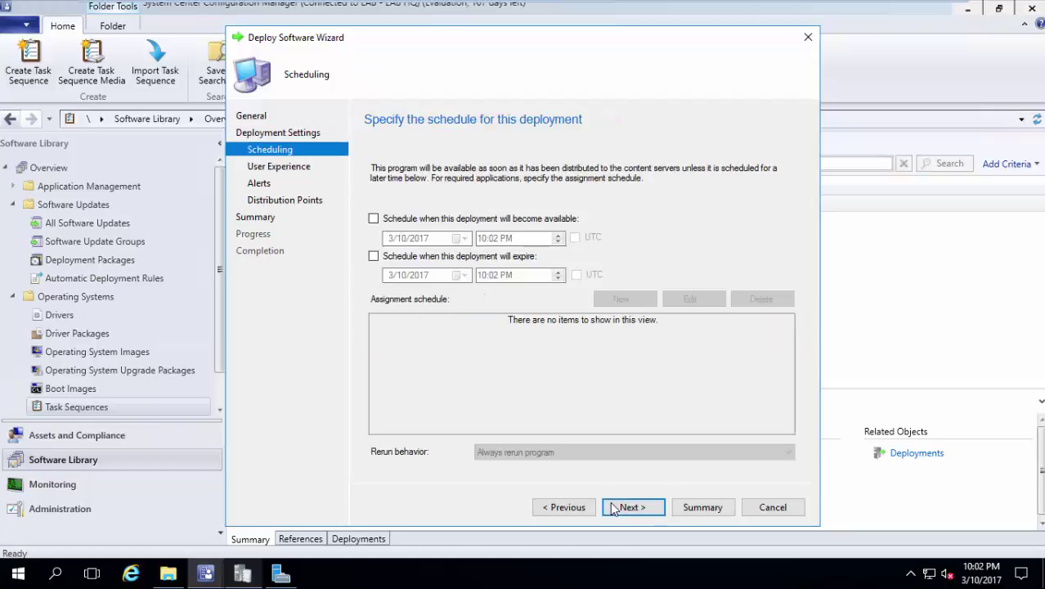
left_click(614, 508)
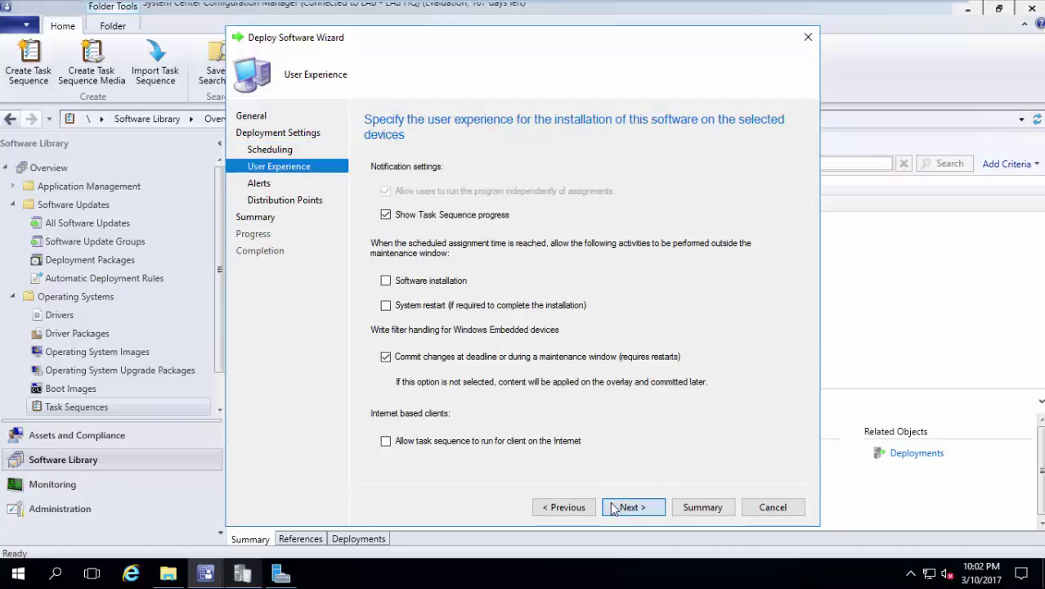
left_click(613, 508)
left_click(613, 508)
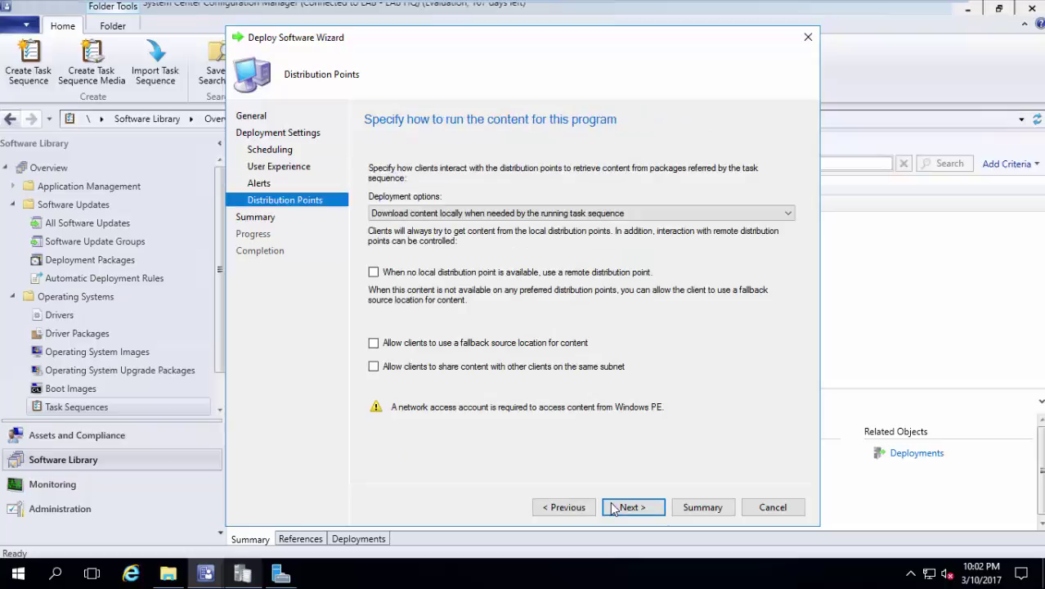
left_click(613, 508)
left_click(613, 507)
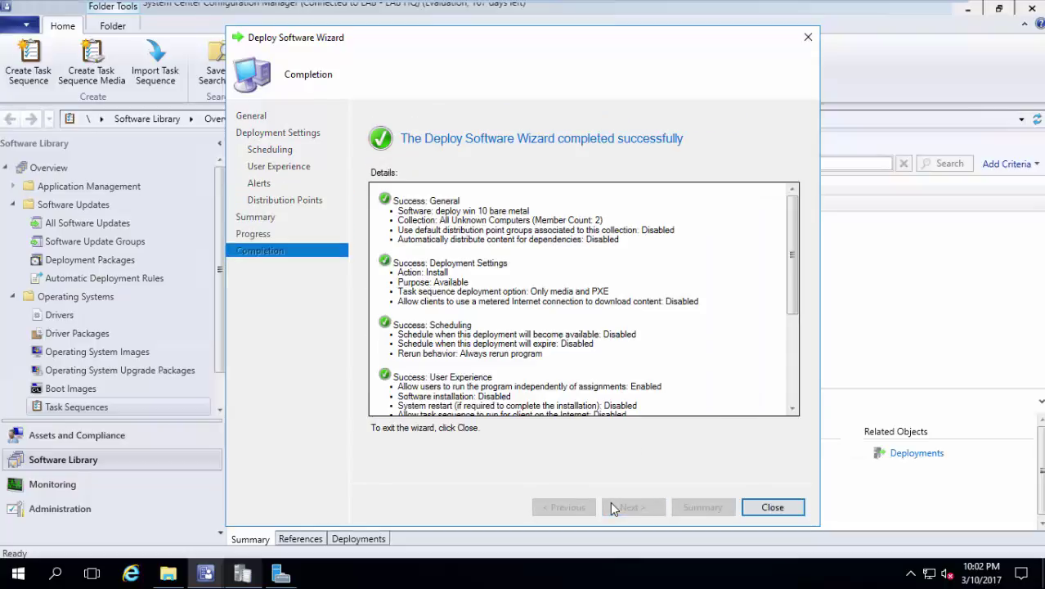
left_click(768, 508)
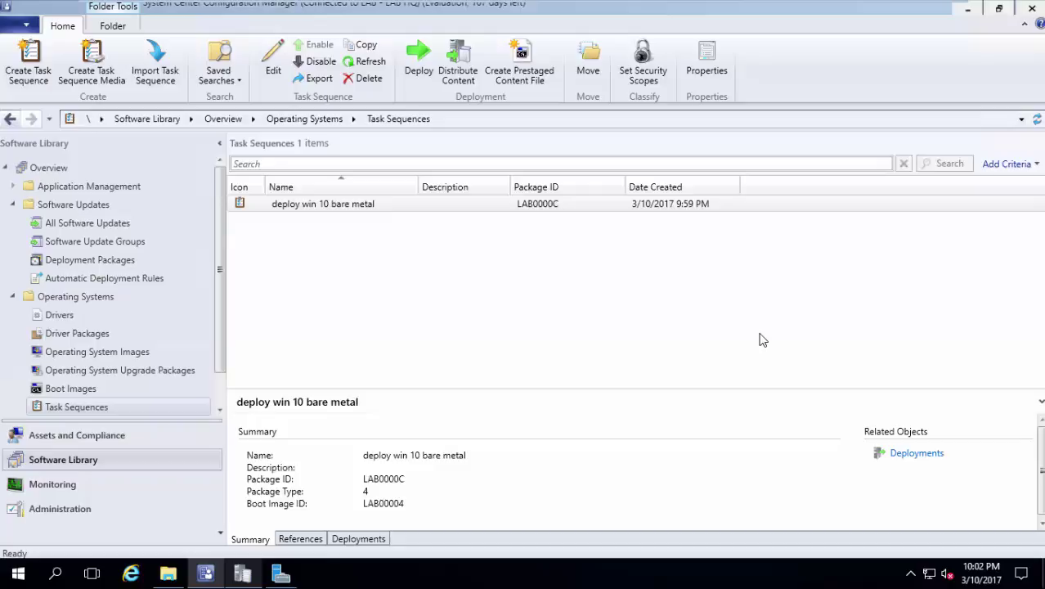
Switch to the DC01 server session and unlock it with the account password.
mouse_move(679, 6)
left_click(575, 12)
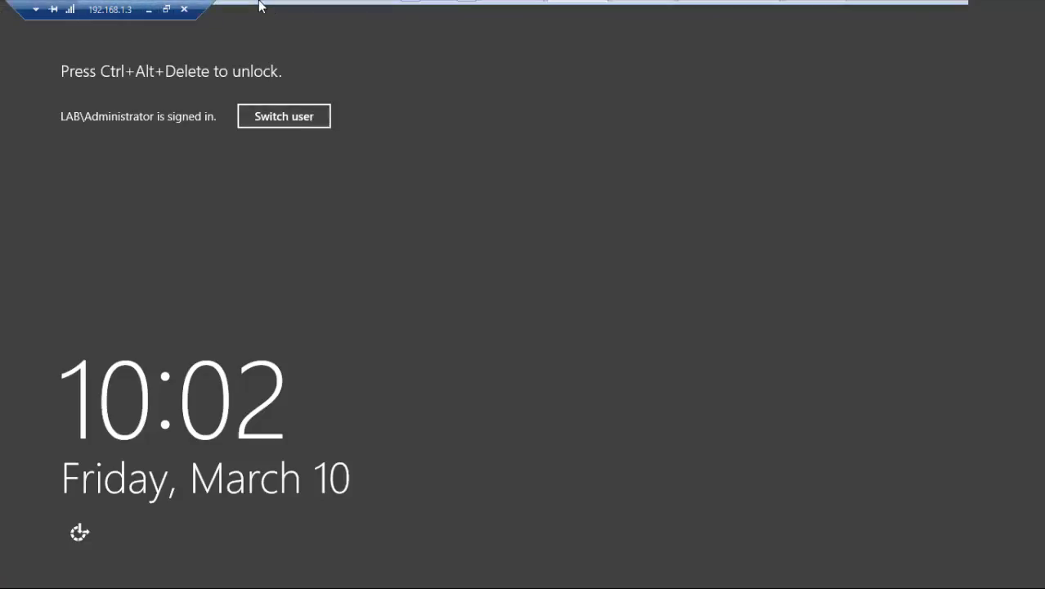
left_click(252, 8)
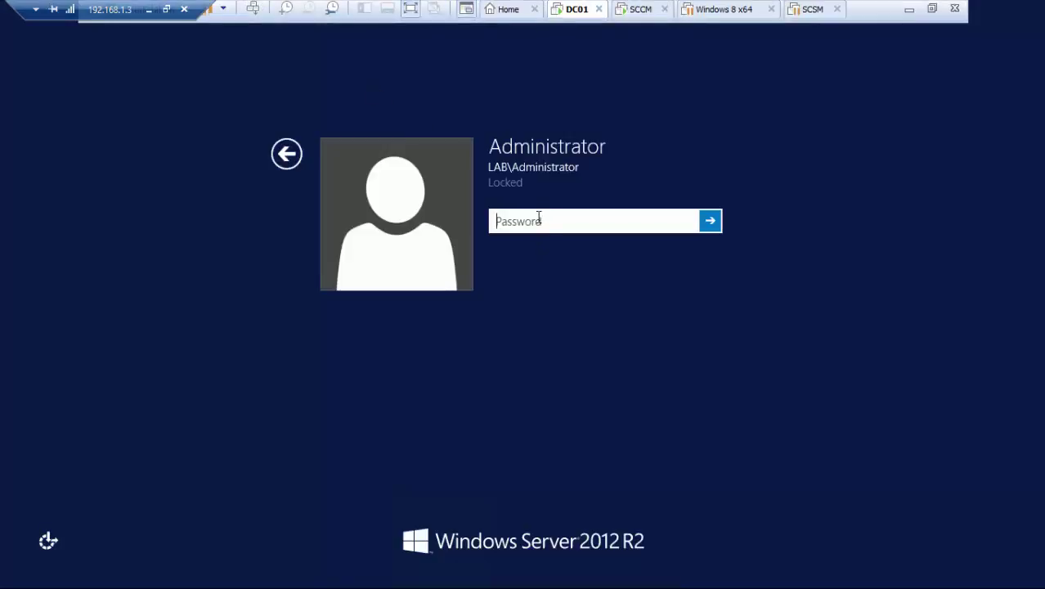
type("******")
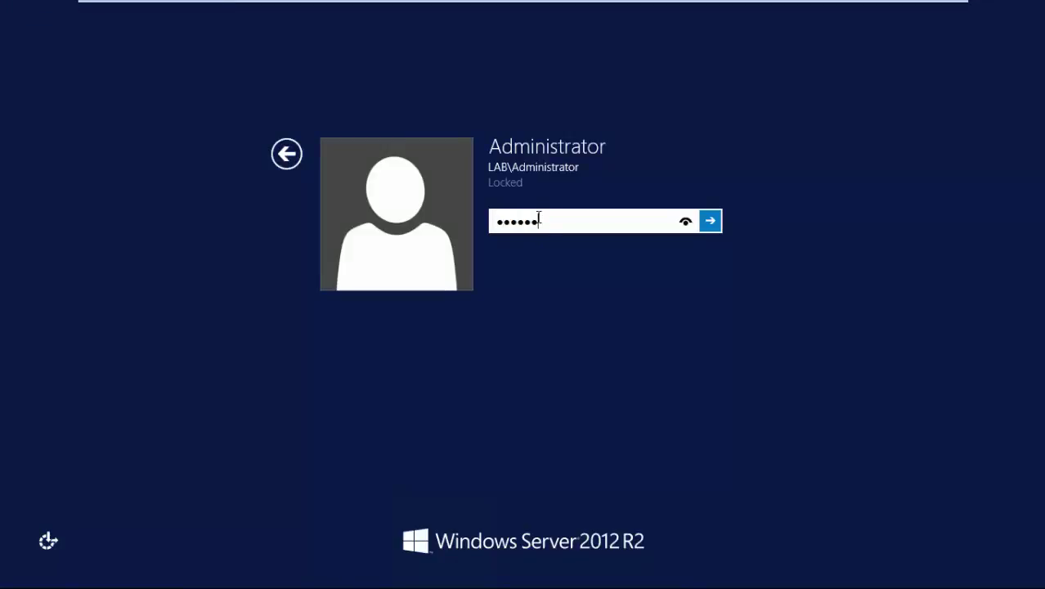
type("**")
key("Return")
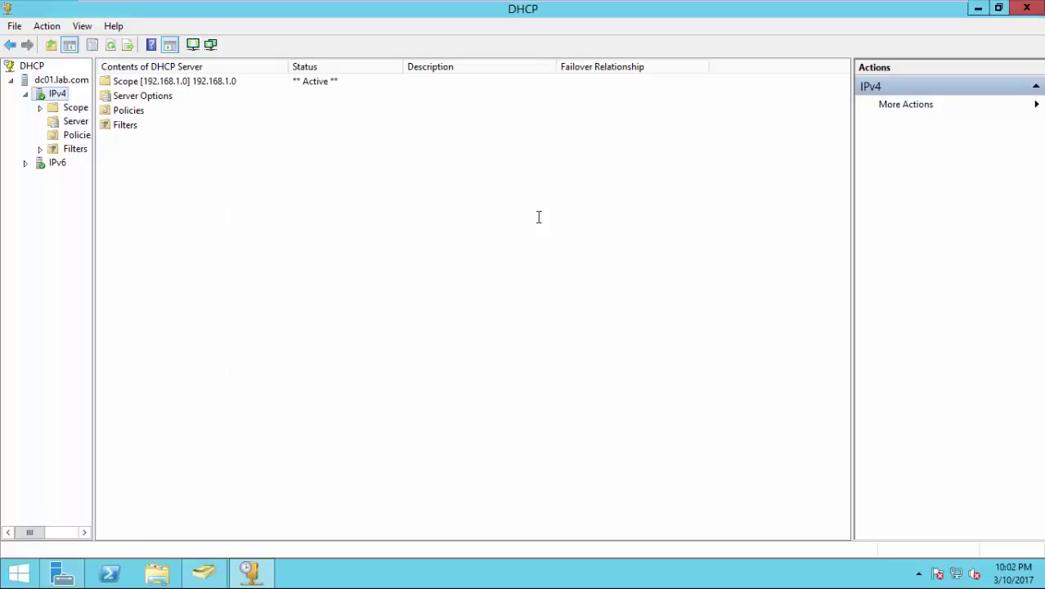
Expand the 192.168.1.0 scope and open Configure Options on its Scope Options.
left_click(198, 84)
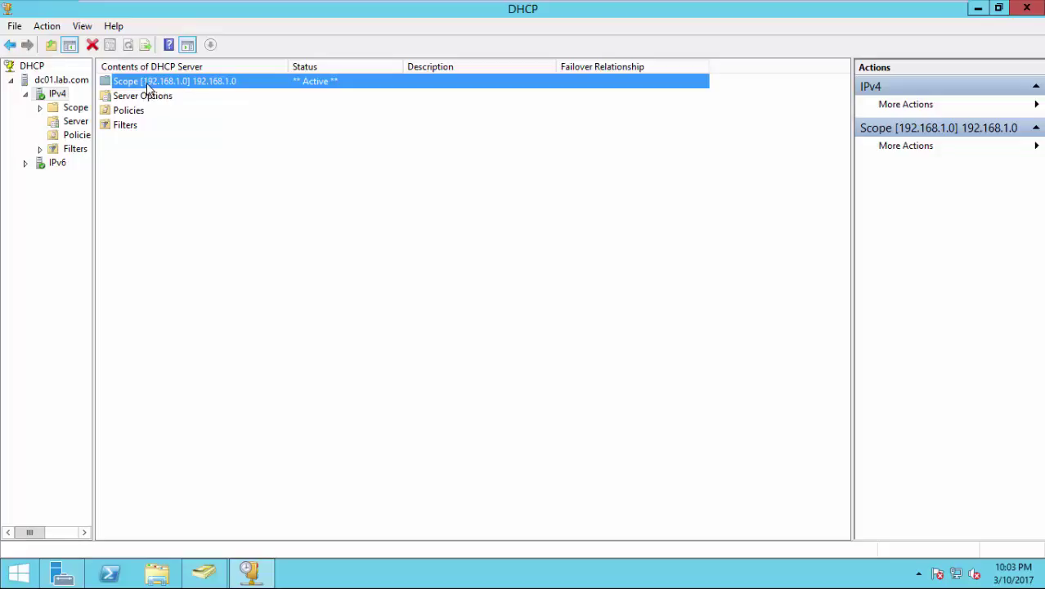
right_click(148, 83)
left_click(116, 84)
double_click(116, 83)
double_click(144, 126)
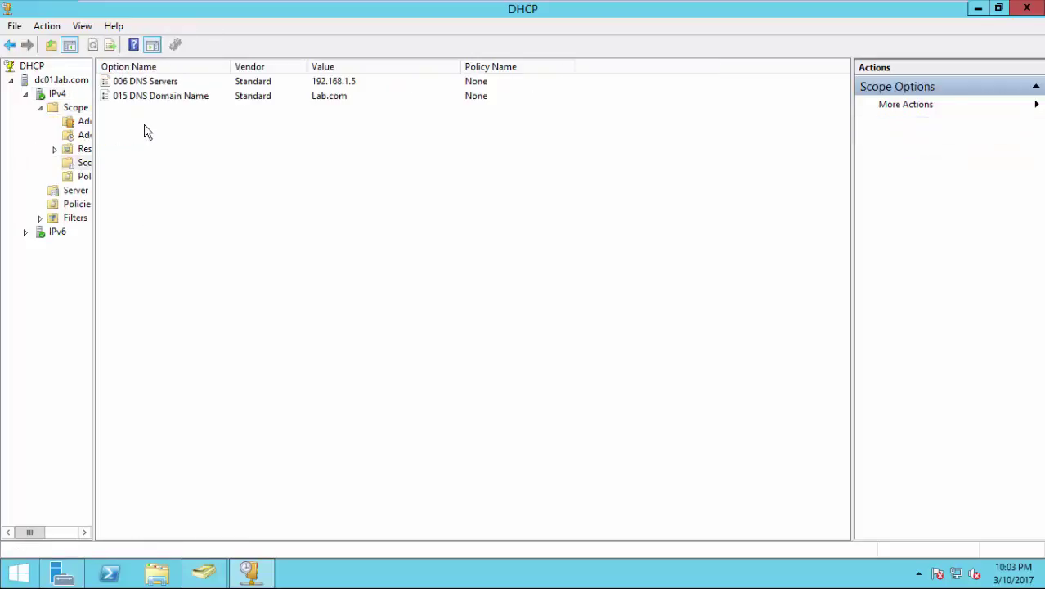
right_click(84, 163)
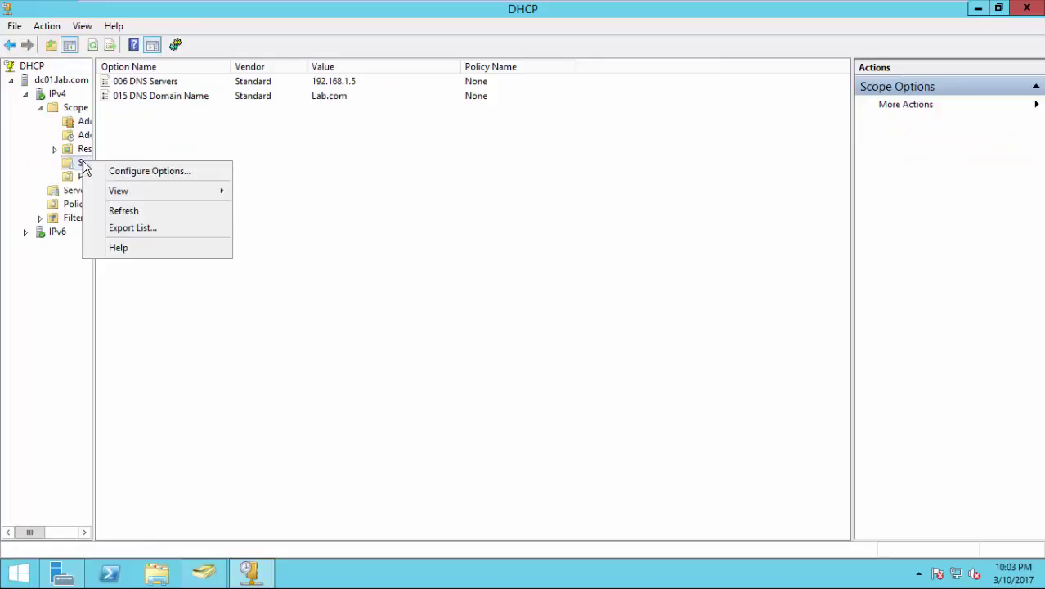
left_click(128, 173)
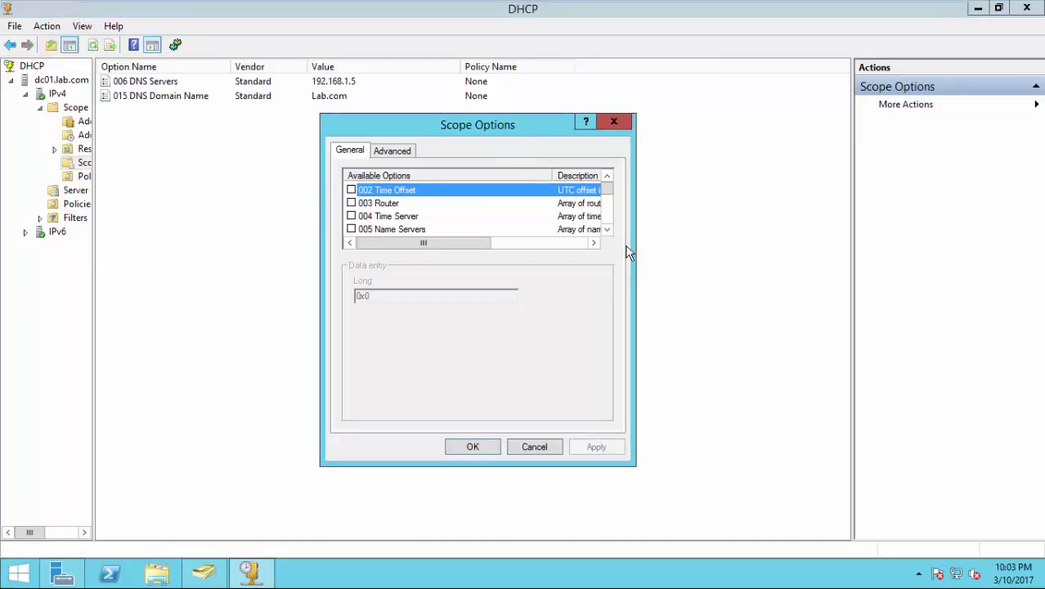
Enable option 066 Boot Server Host Name with value 192.168.1.50.
left_click(607, 231)
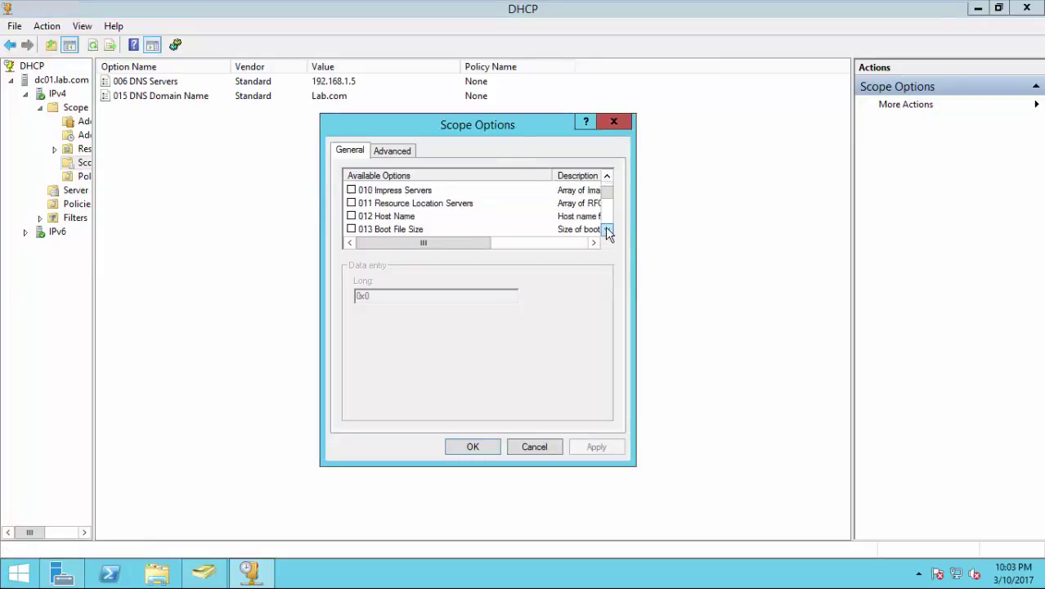
left_click_drag(608, 231, 607, 230)
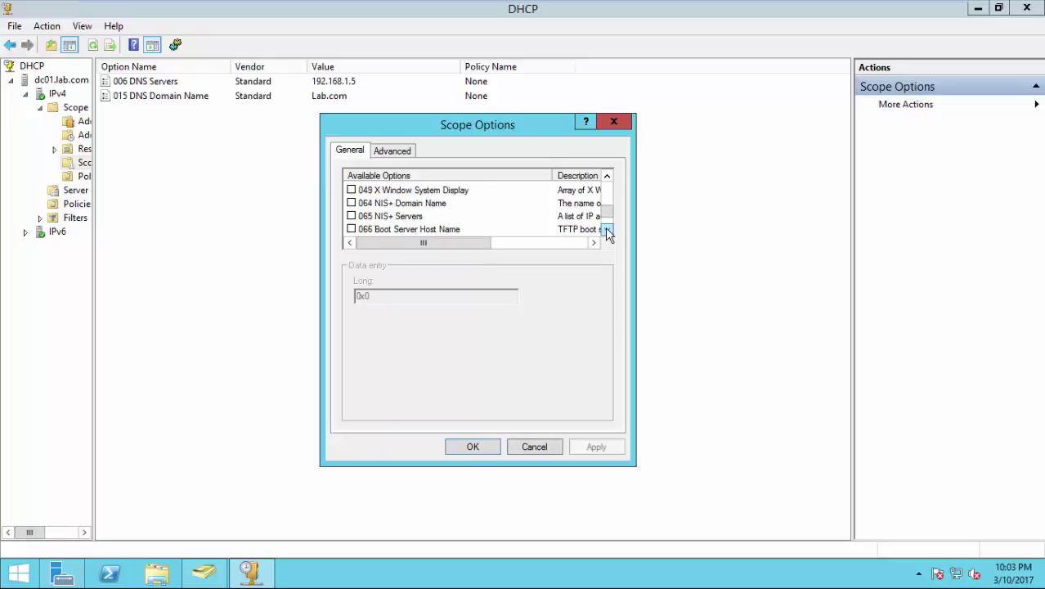
left_click(607, 230)
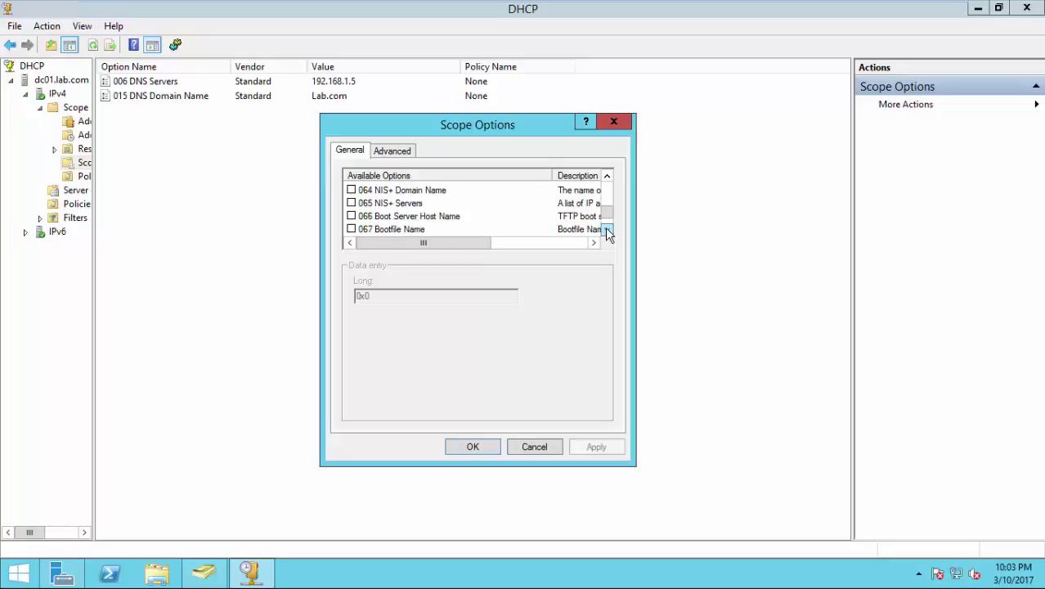
left_click(351, 216)
left_click(401, 296)
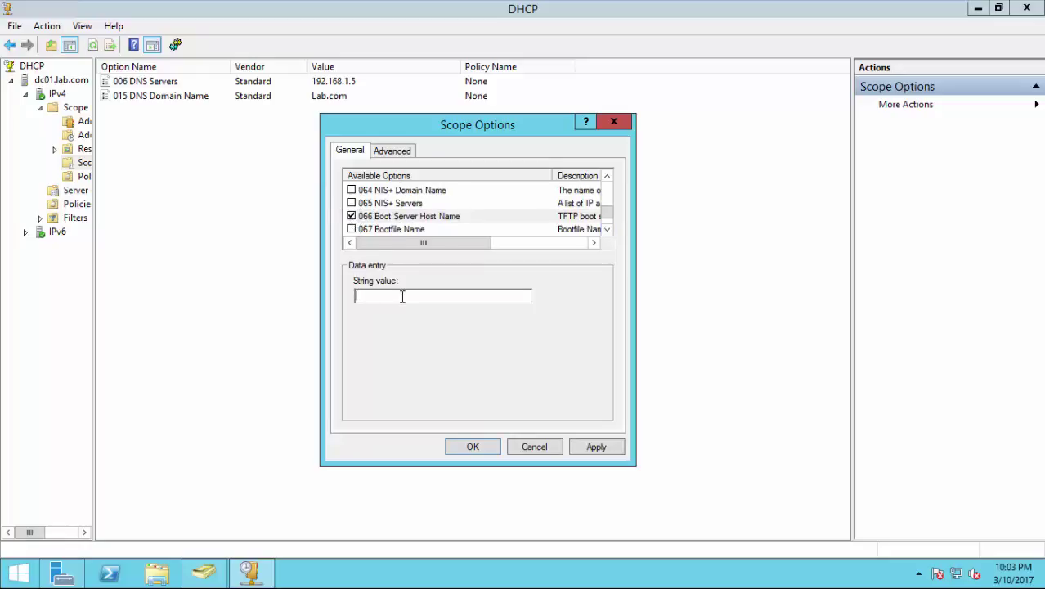
type("192.168.1.50")
Enable option 067 Bootfile Name, enter 'SMSBoot\', and go to the SCCM server session.
left_click(433, 233)
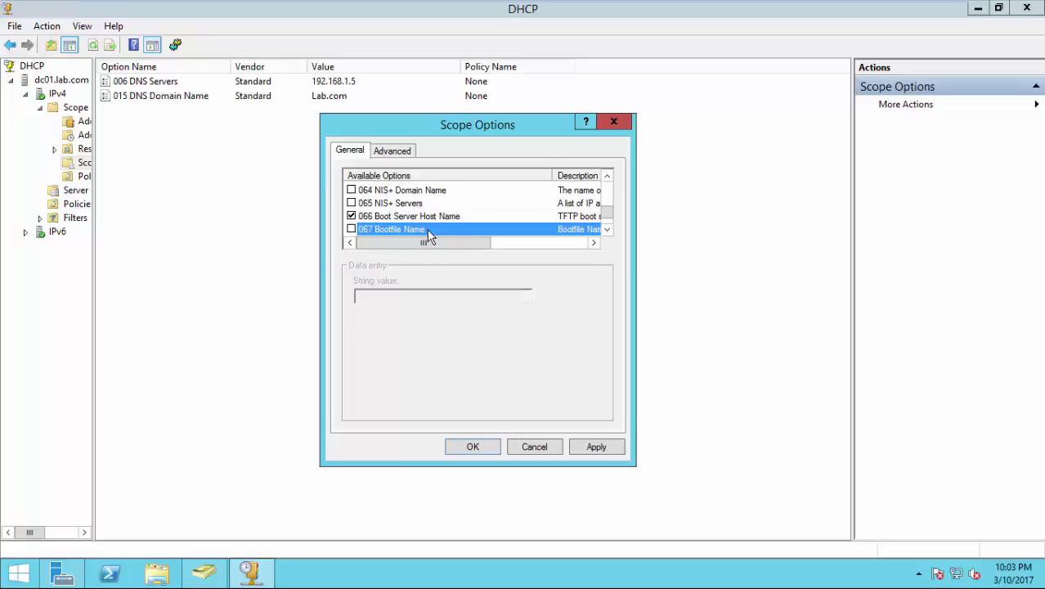
left_click(351, 229)
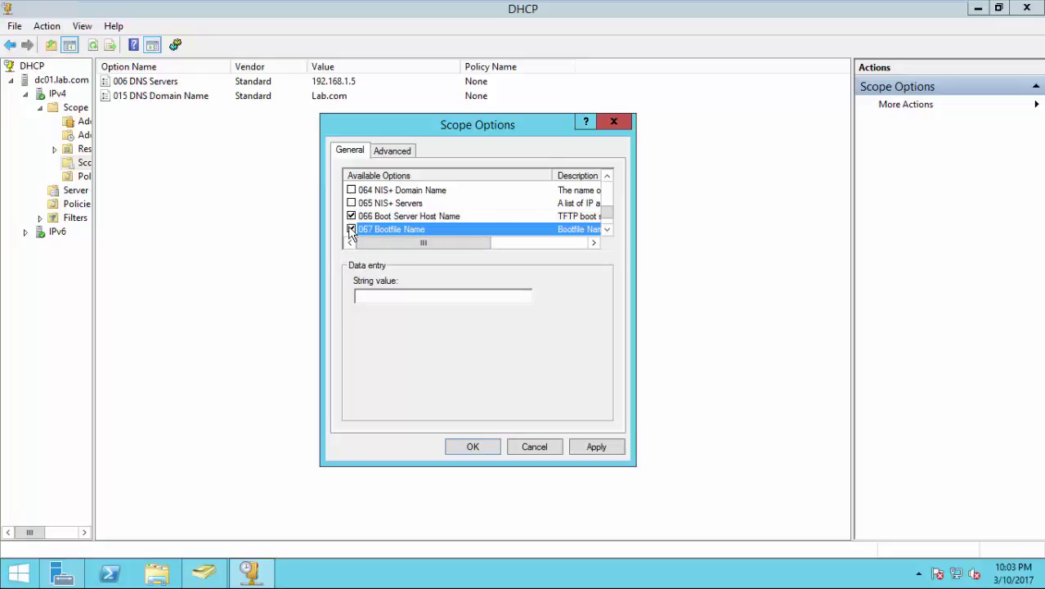
left_click(369, 295)
type("SMS")
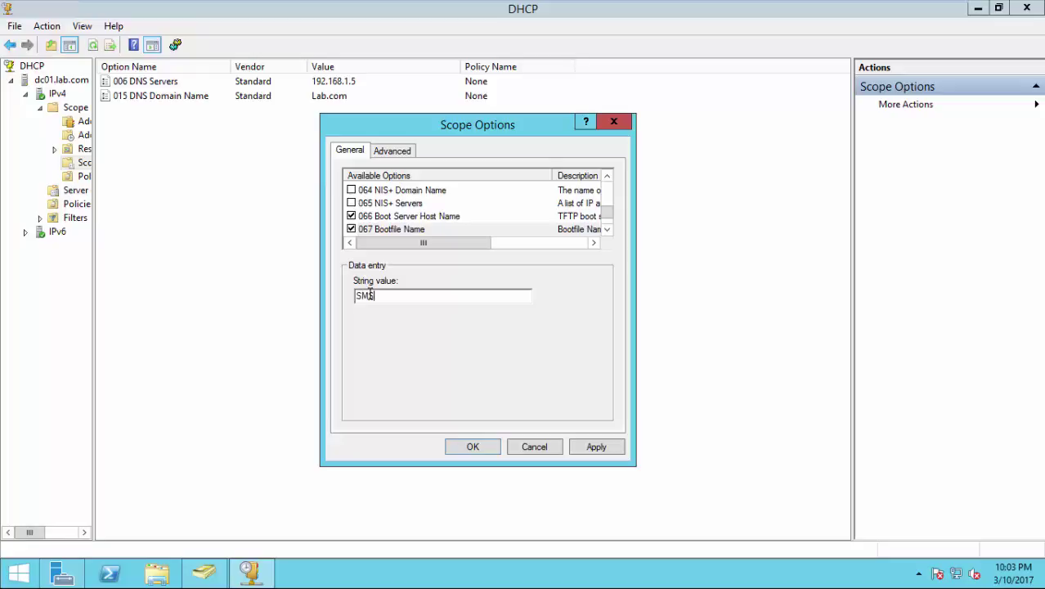
type("Boot\\")
mouse_move(570, 10)
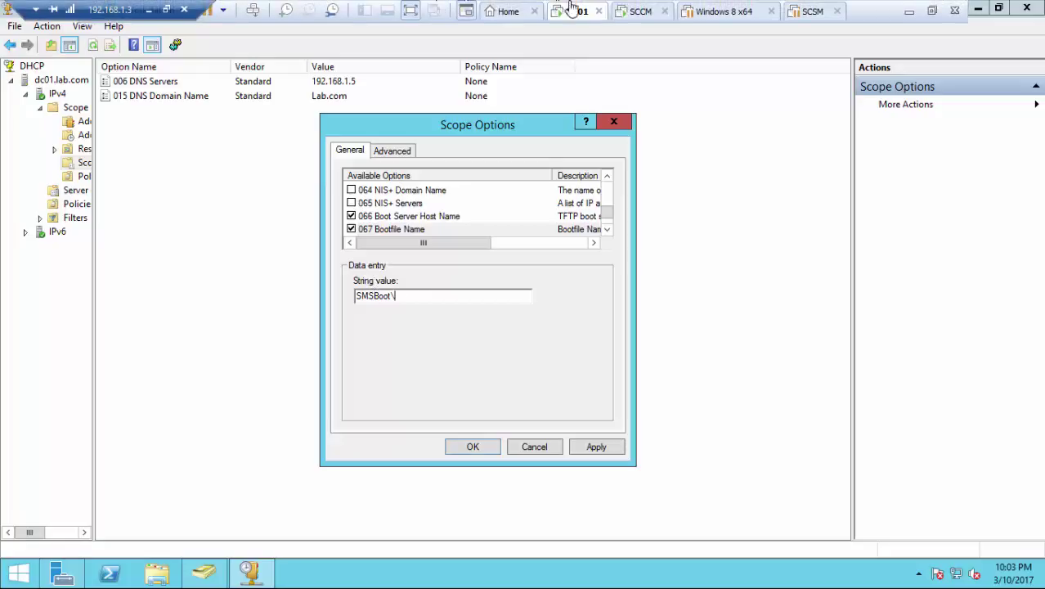
left_click(634, 11)
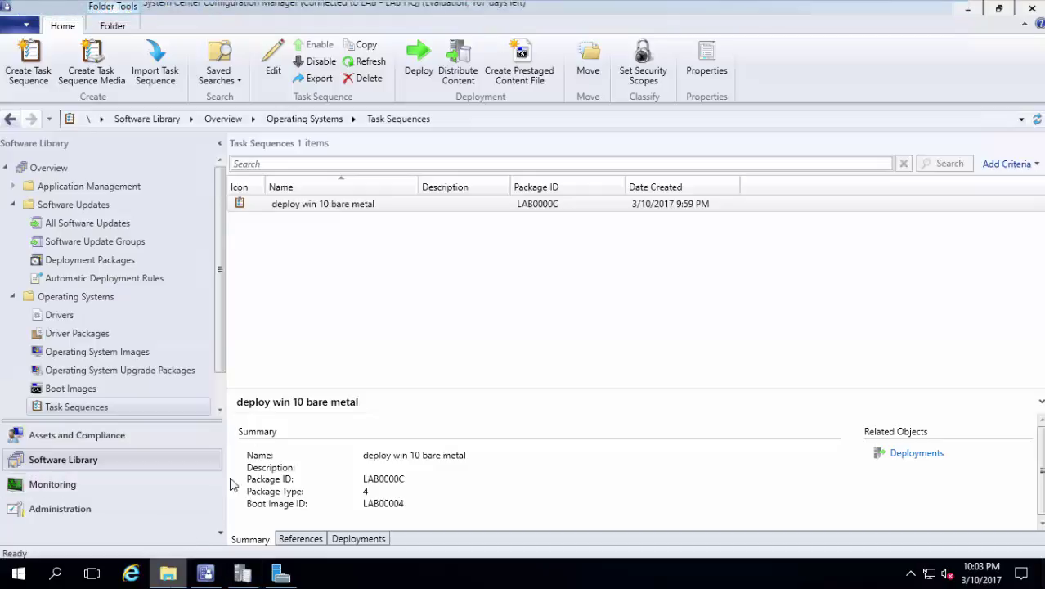
Find wdsnbp.com in C:\RemoteInstall\SMSBoot\x86 to copy its name, then return to DC01.
left_click(167, 574)
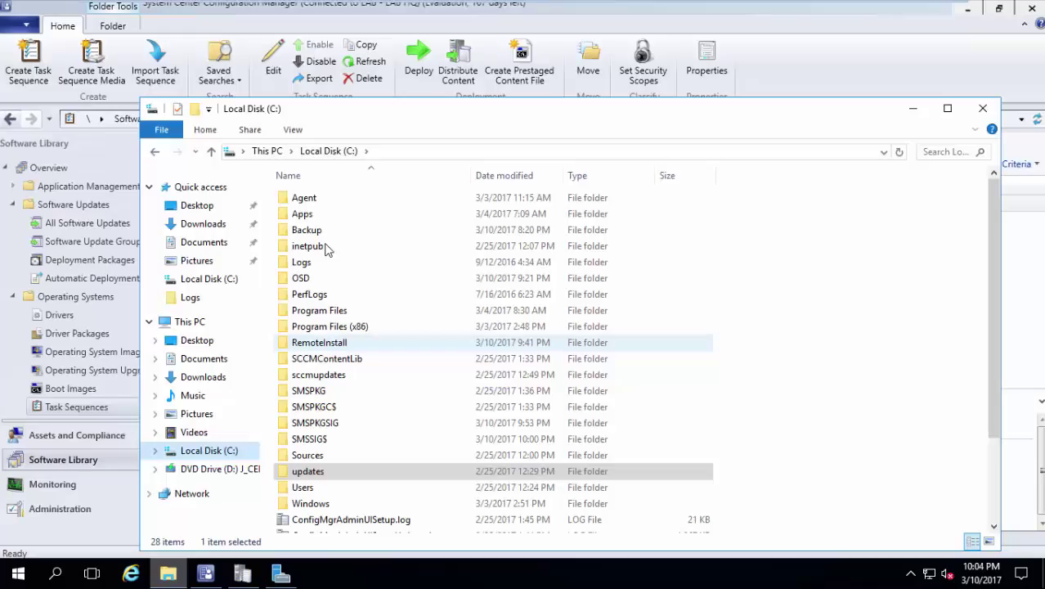
left_click(332, 344)
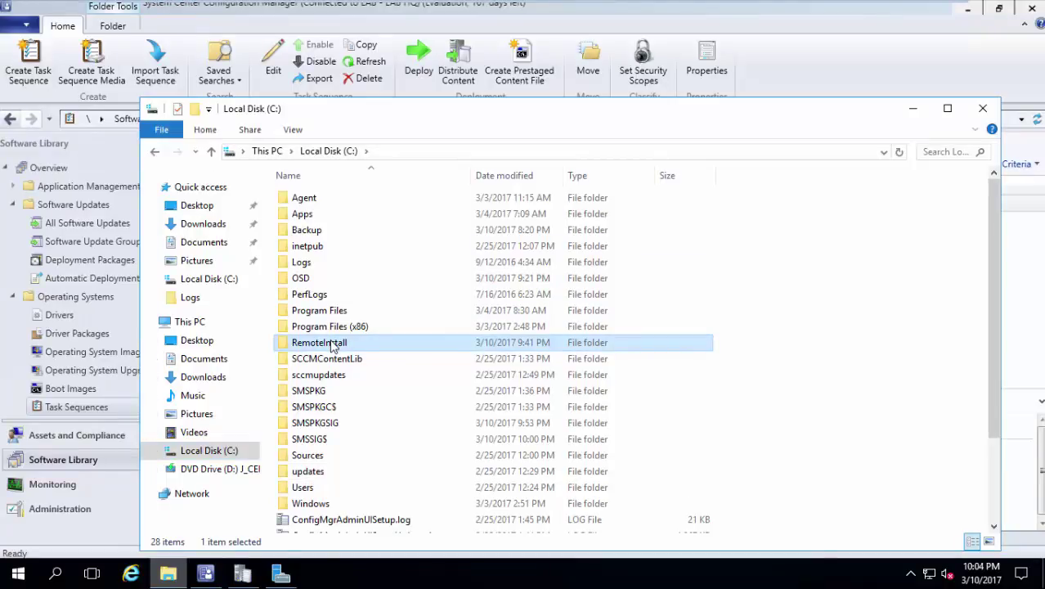
double_click(332, 345)
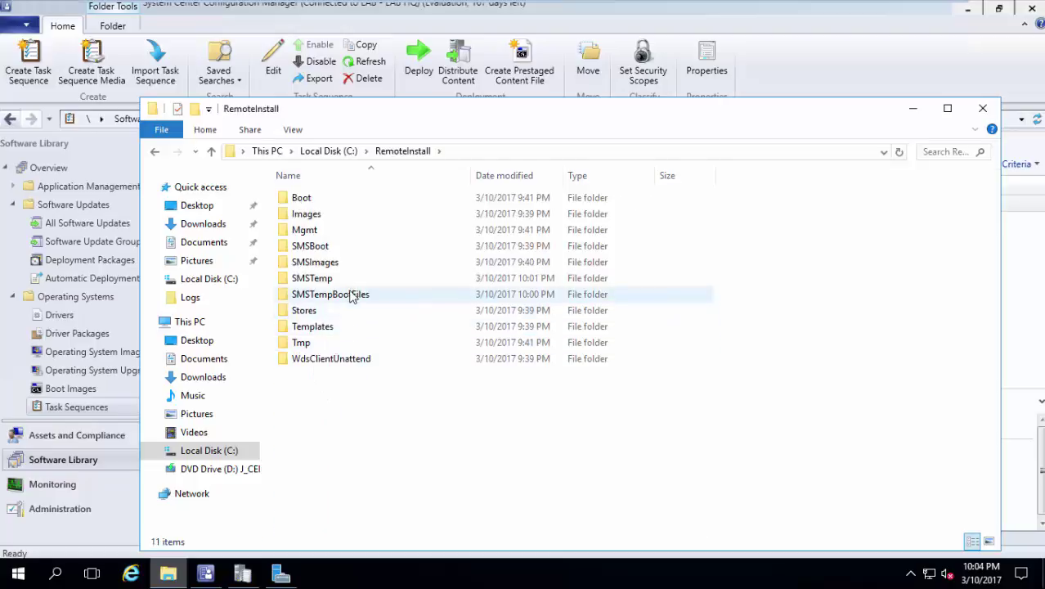
double_click(355, 250)
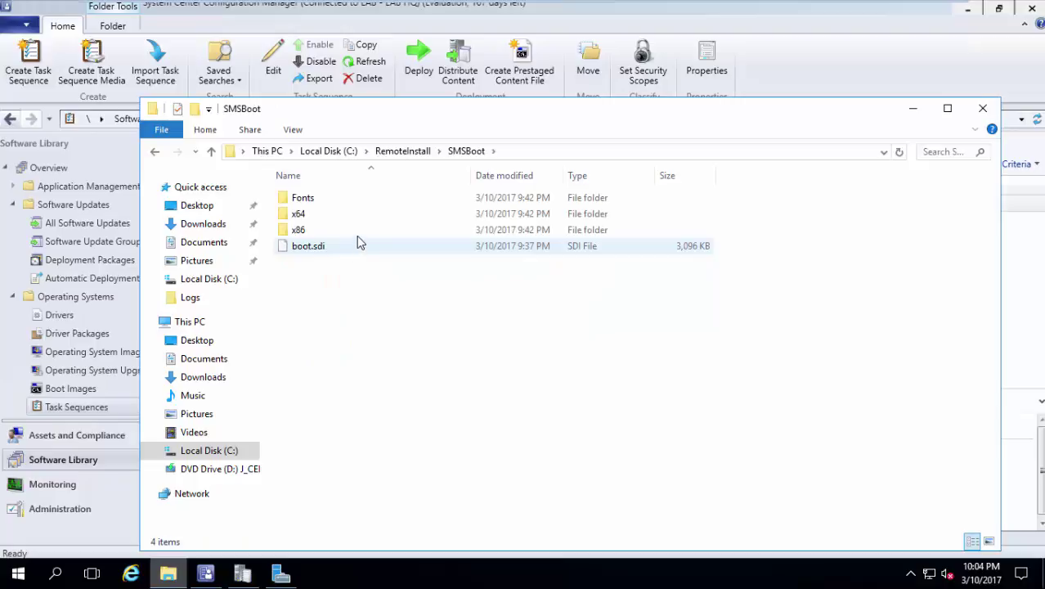
left_click(359, 235)
double_click(360, 234)
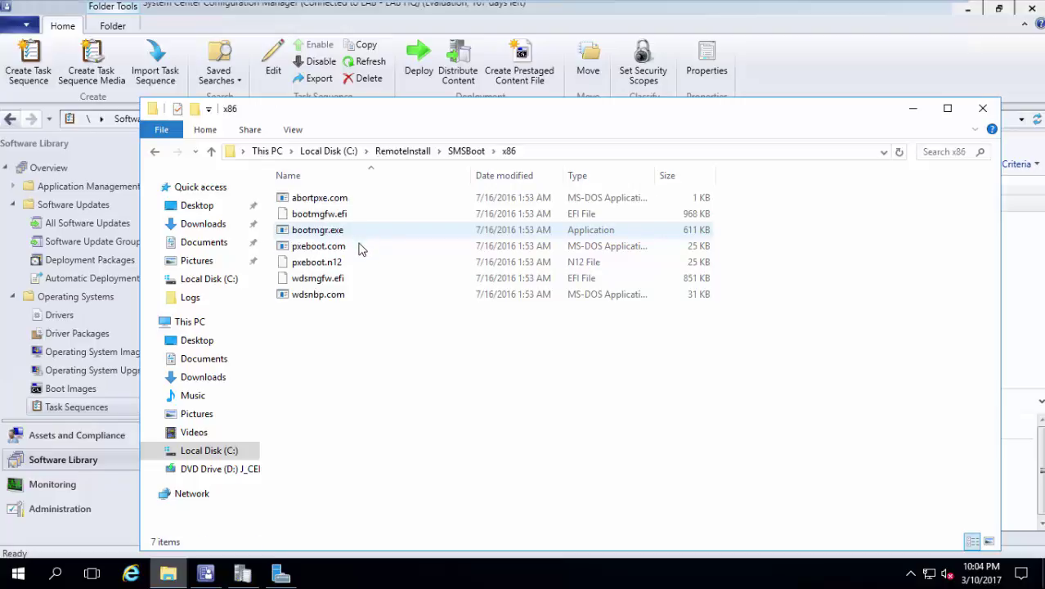
left_click(349, 299)
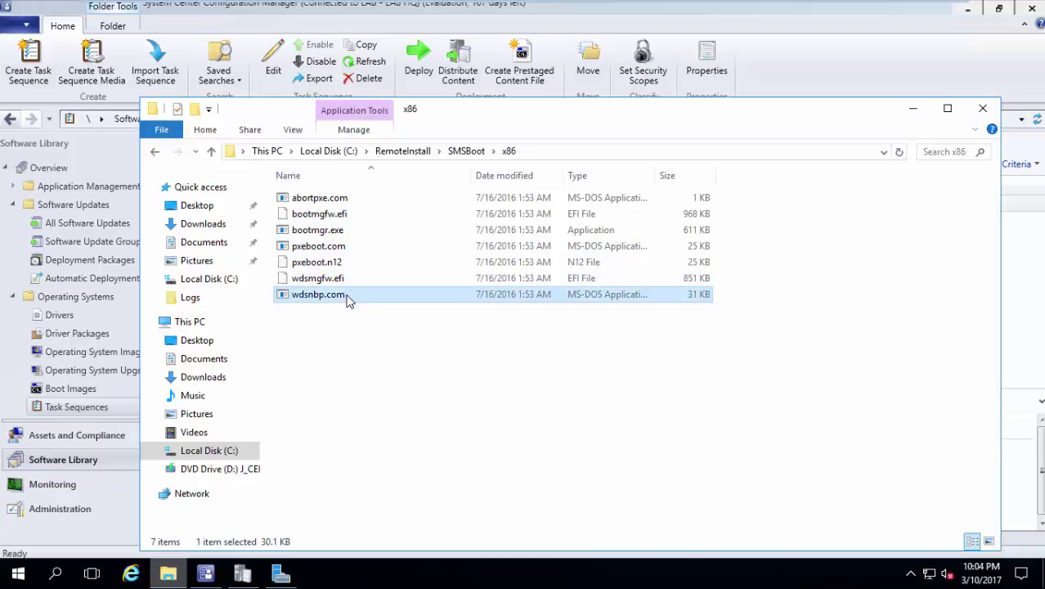
key("F2")
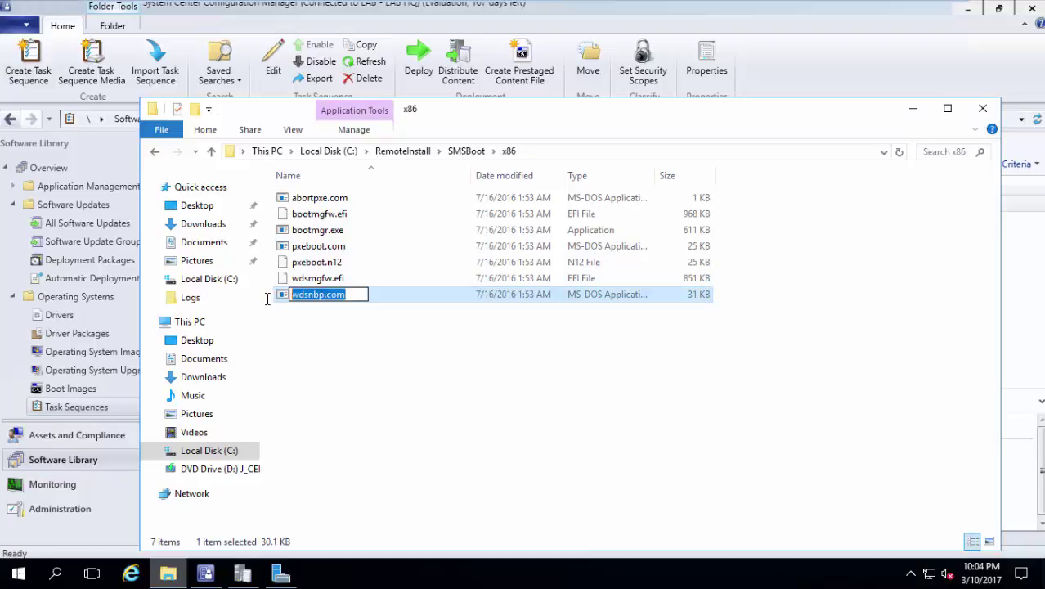
mouse_move(616, 3)
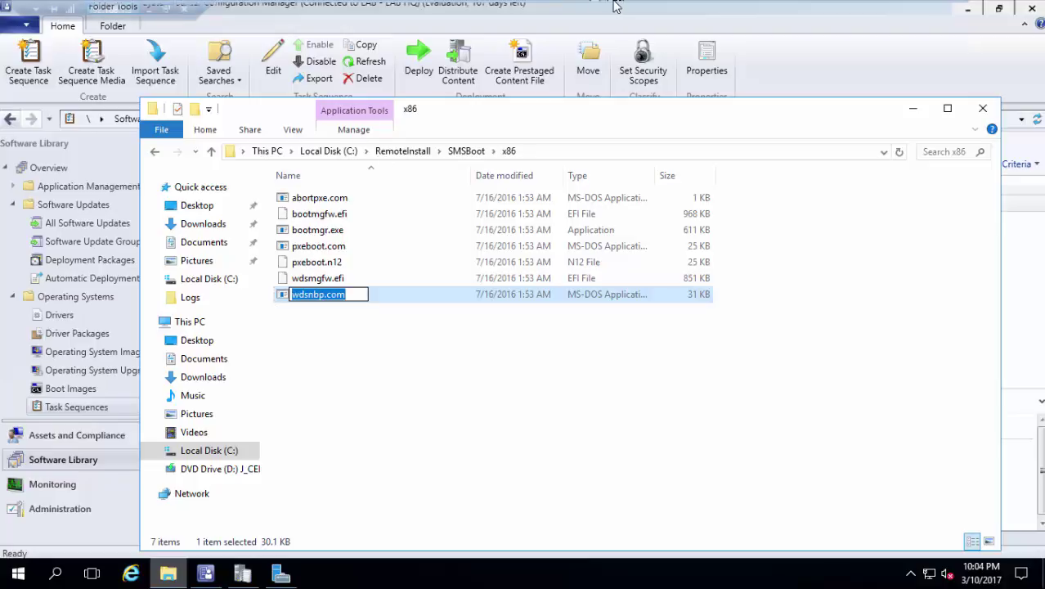
left_click(577, 11)
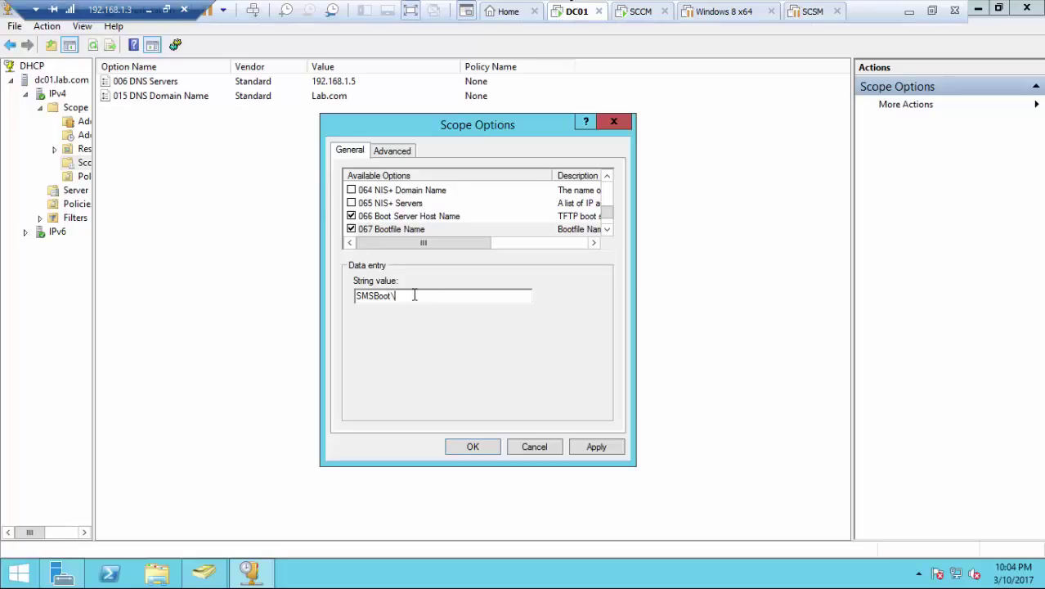
Complete the bootfile as SMSBoot\x86\wdsnbp.com, apply it, and verify the 066 and 067 entries.
type("x86")
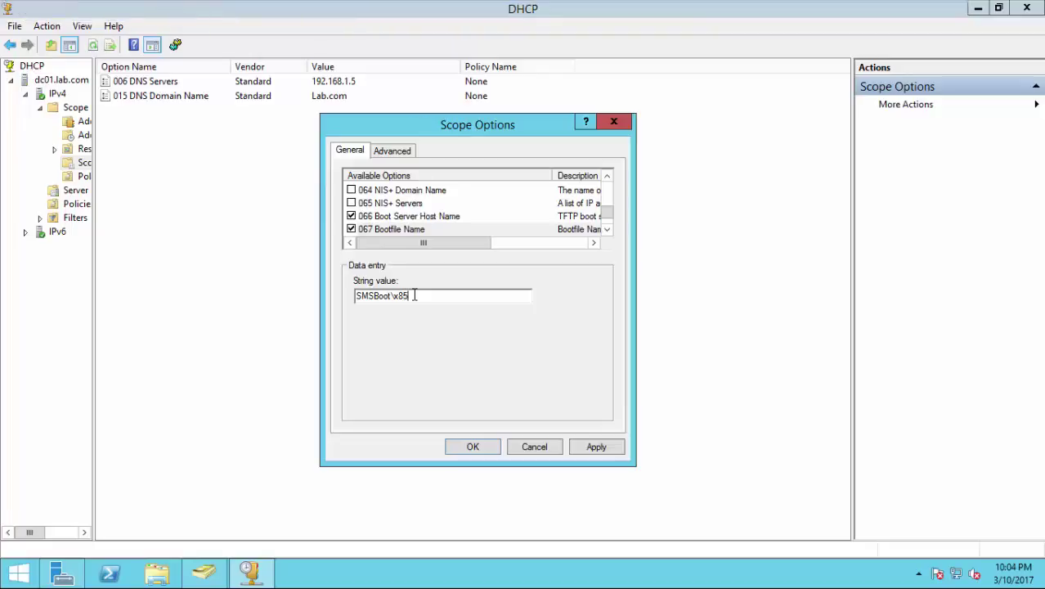
type("\\wdsnbp.com")
left_click(584, 448)
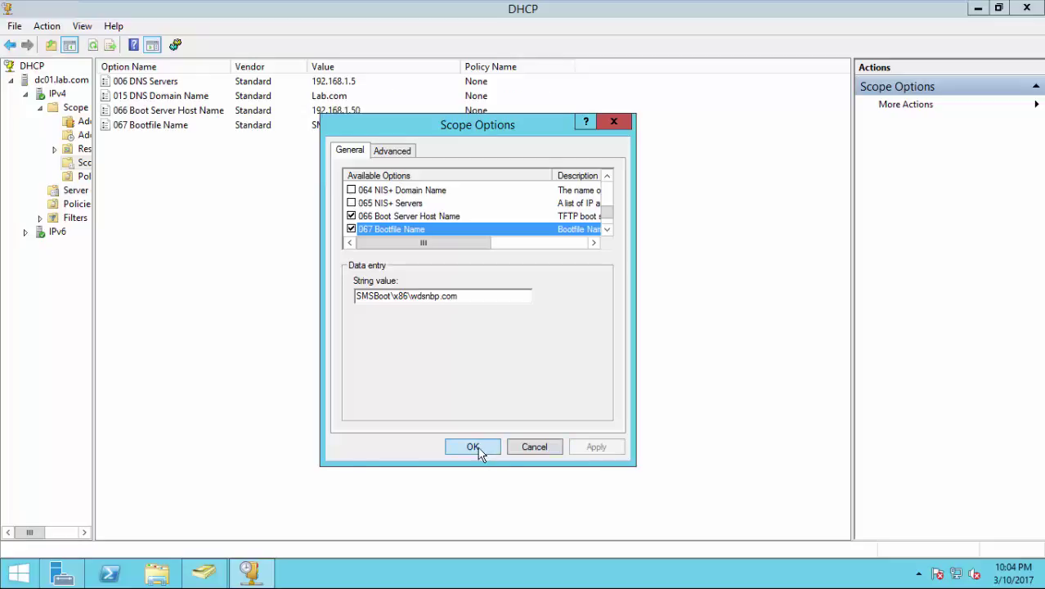
left_click(472, 448)
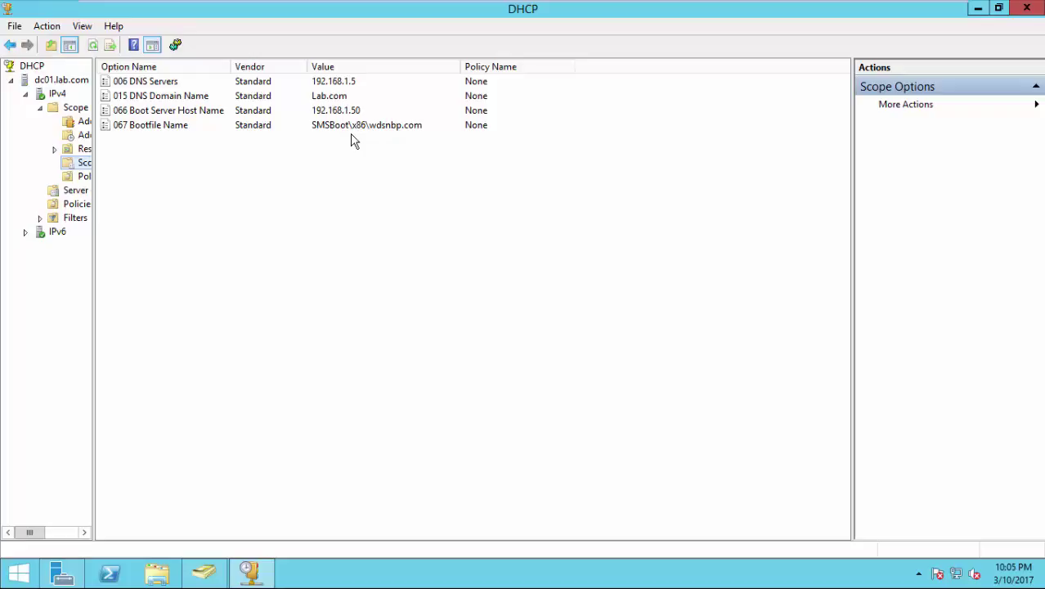
left_click(269, 113)
left_click(269, 127)
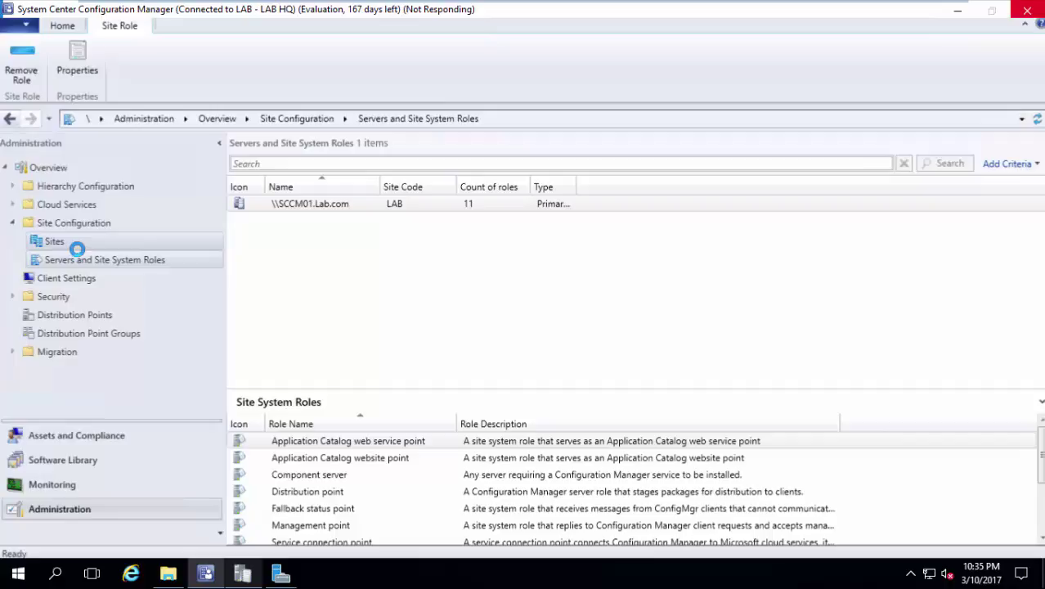
Set the Software Distribution network access account to the existing domain Administrator account.
left_click(527, 206)
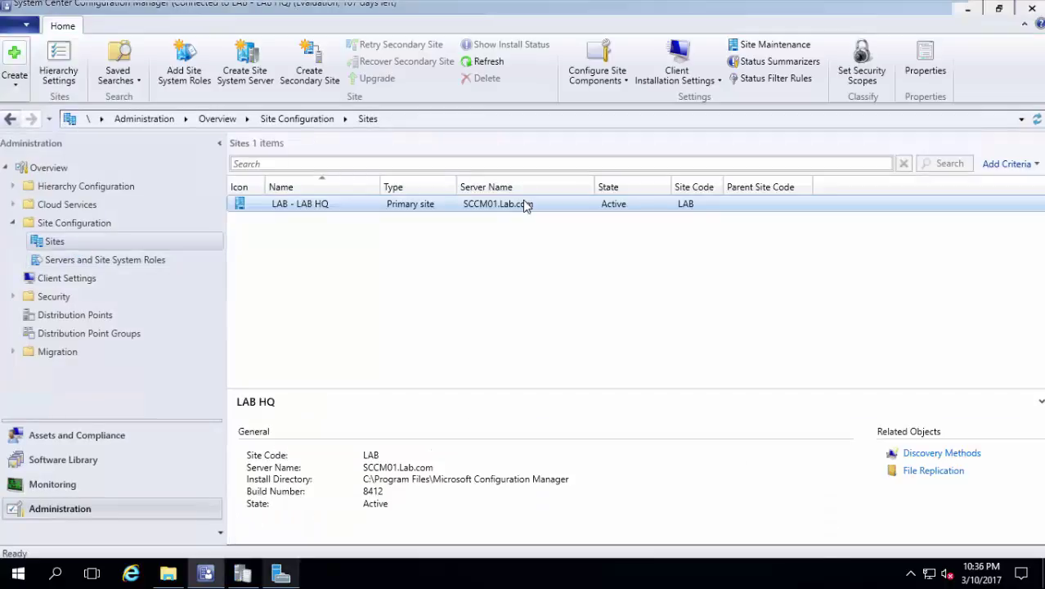
left_click(619, 47)
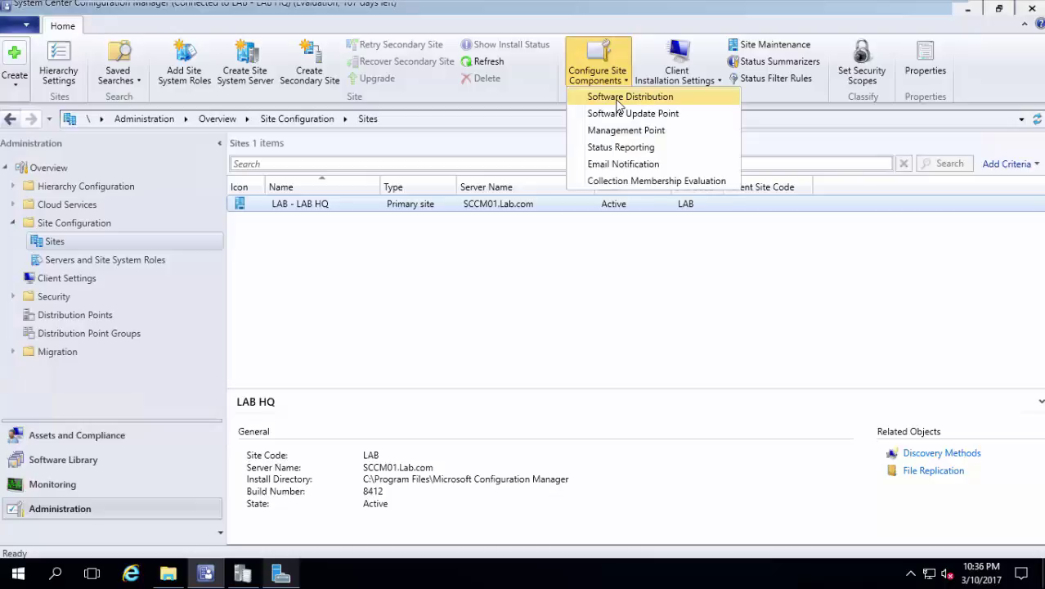
left_click(619, 98)
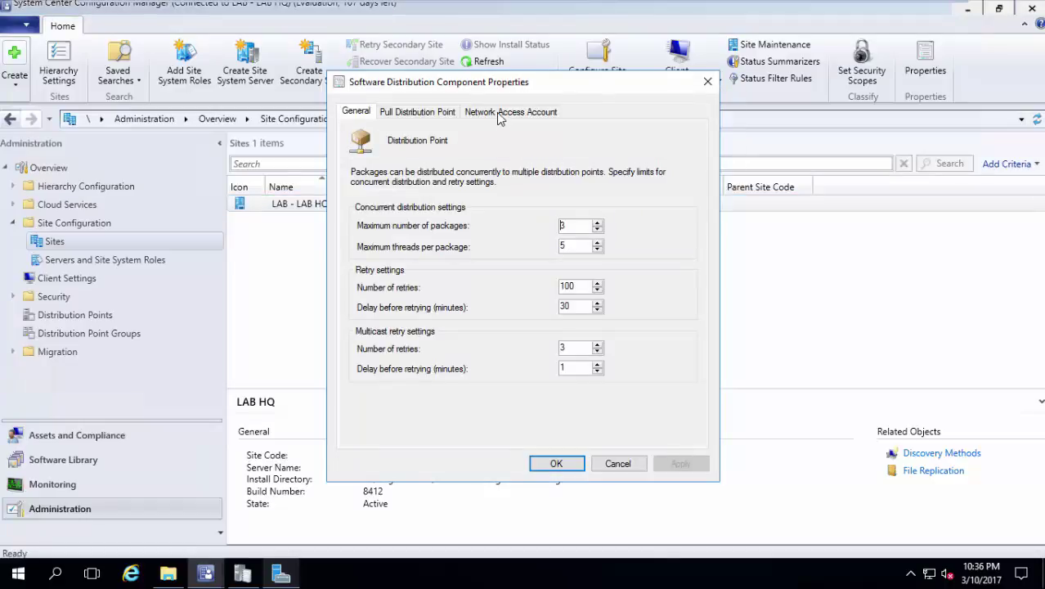
left_click(500, 112)
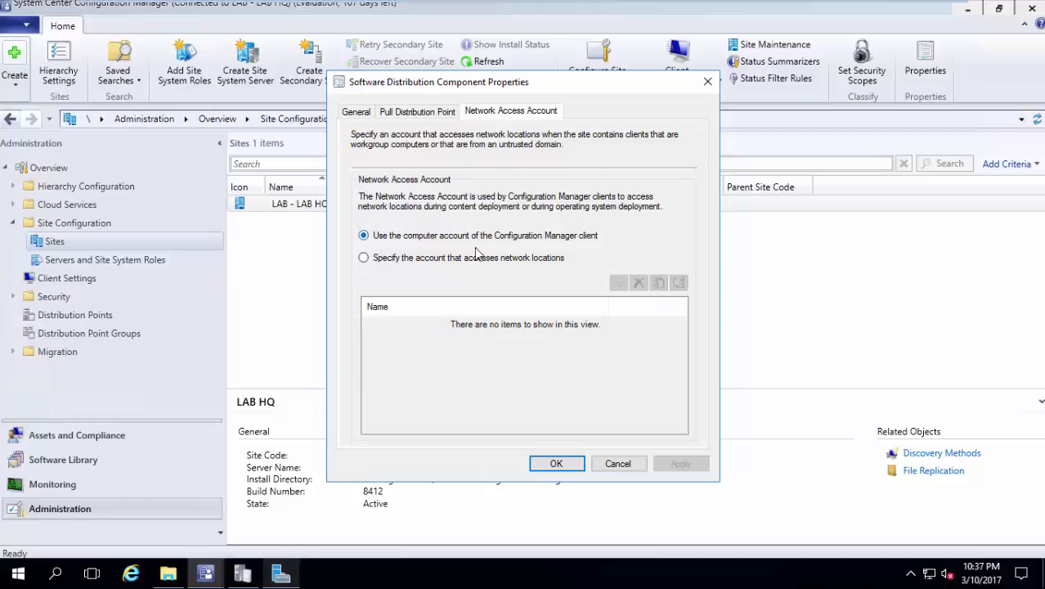
left_click(476, 258)
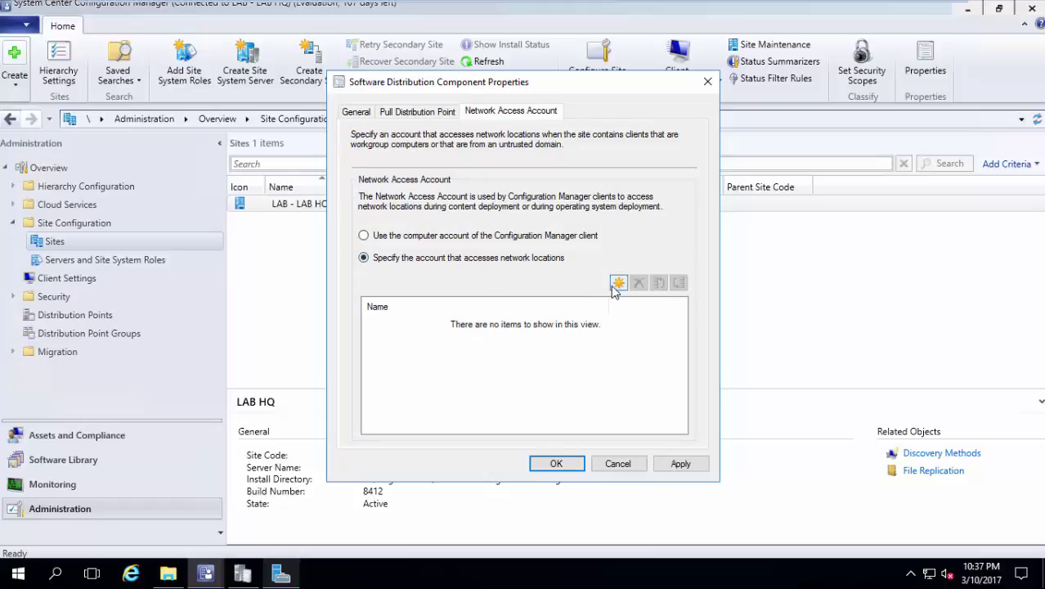
left_click(615, 286)
left_click(615, 286)
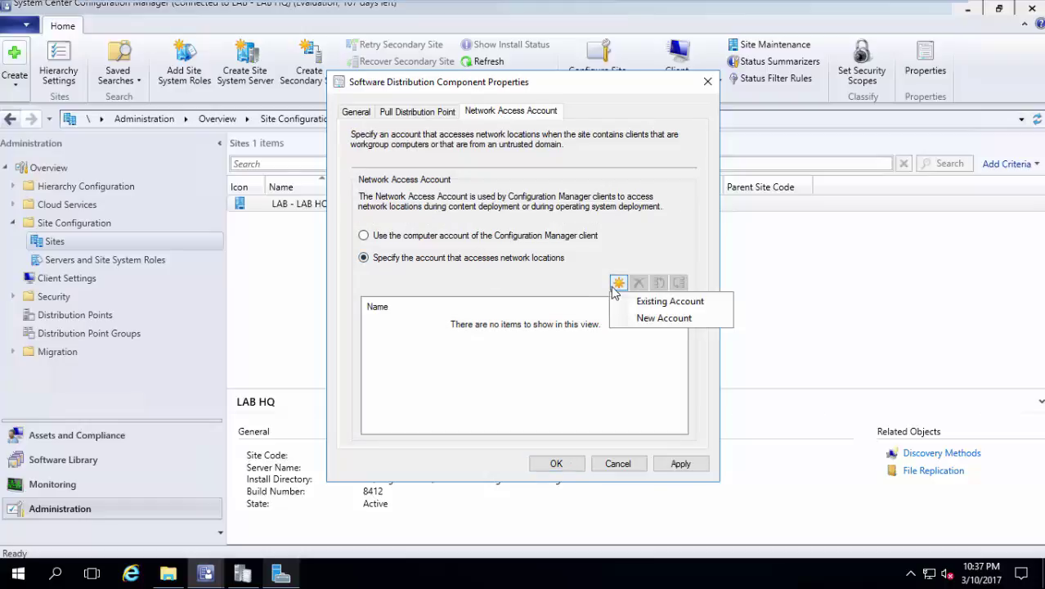
left_click(676, 303)
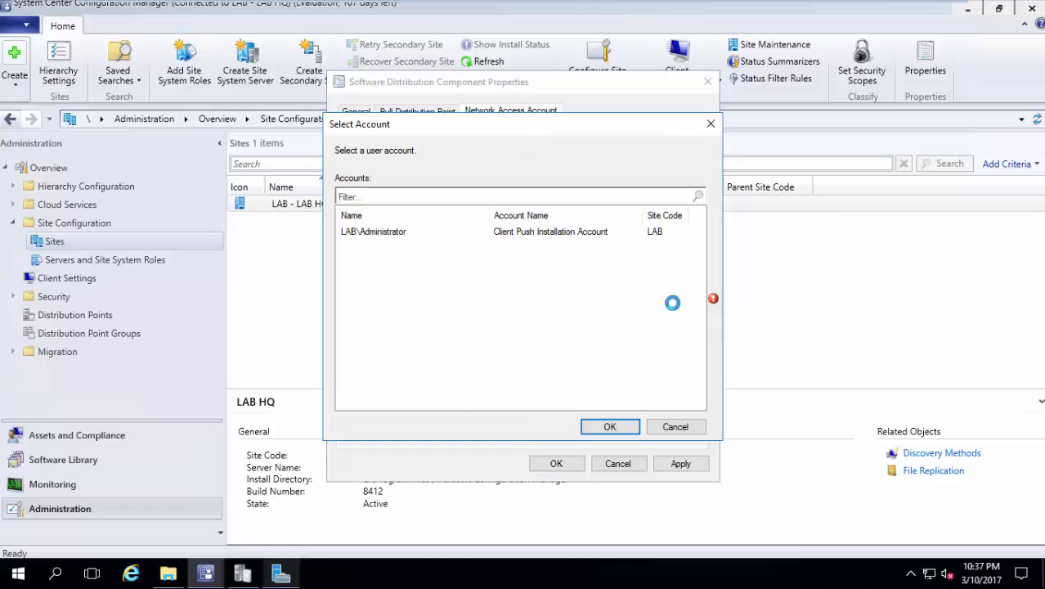
left_click(532, 233)
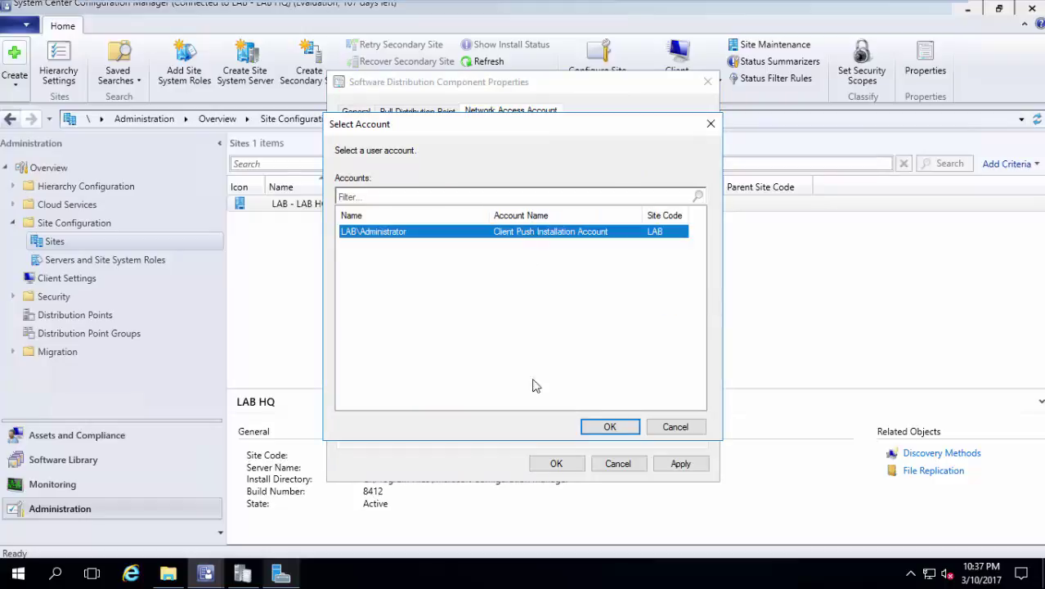
left_click(605, 426)
left_click(558, 469)
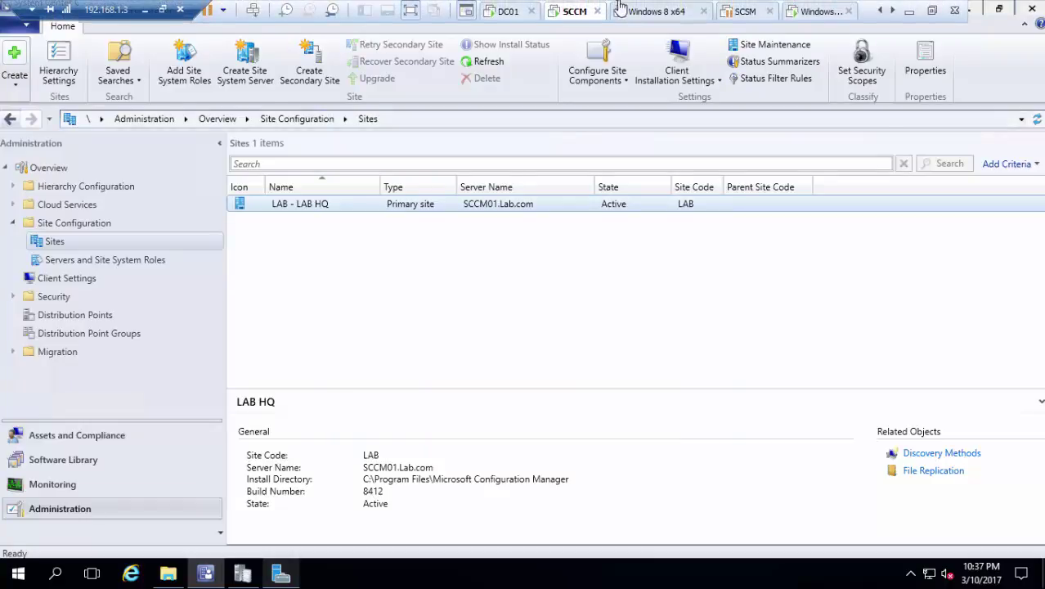
Start a Typical new virtual machine in VMware Workstation, set to install the OS later.
left_click(491, 10)
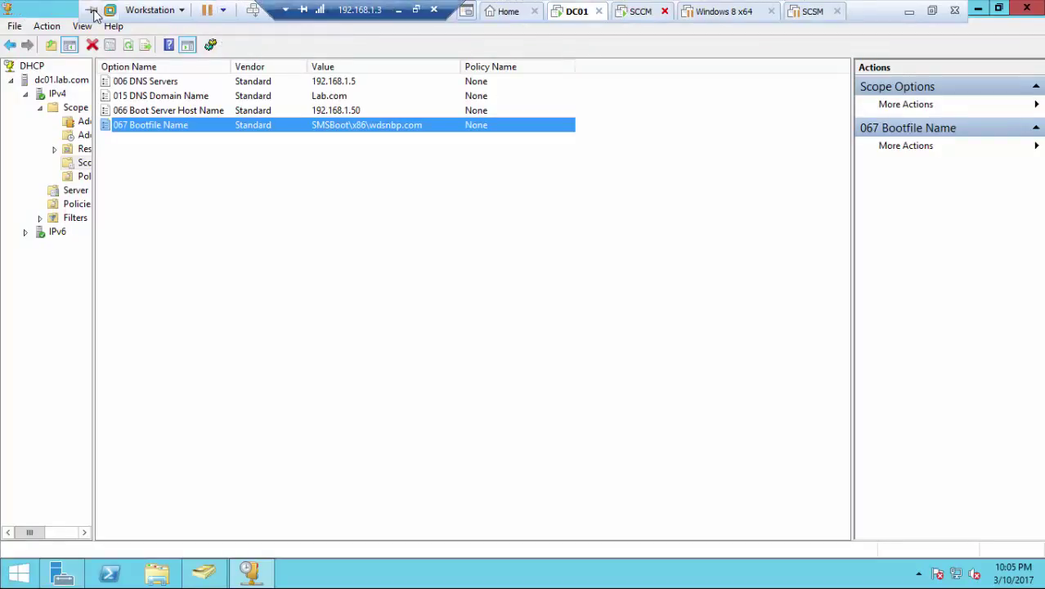
left_click(181, 11)
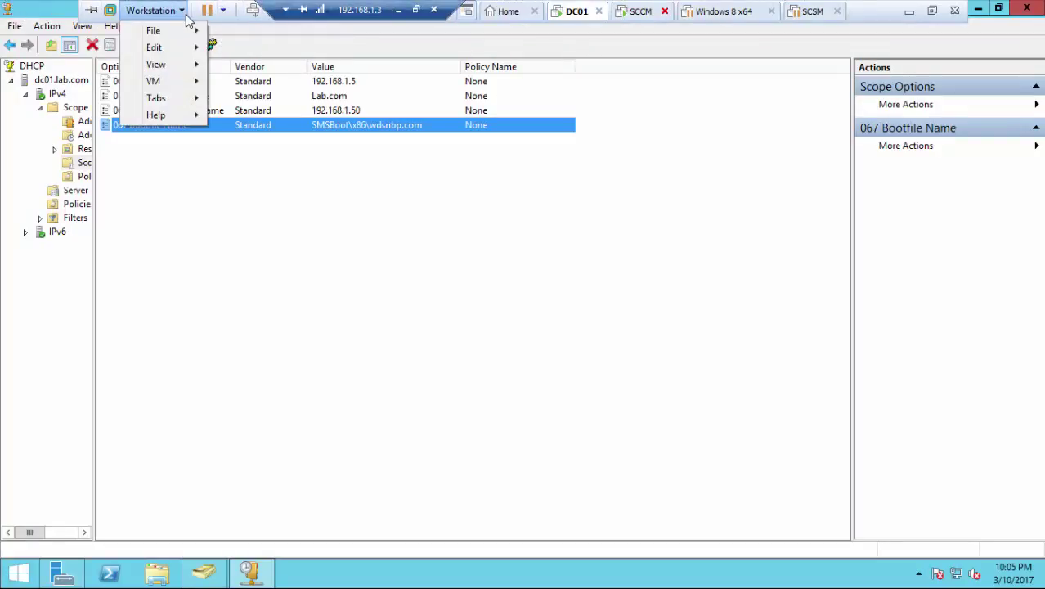
mouse_move(186, 38)
left_click(266, 33)
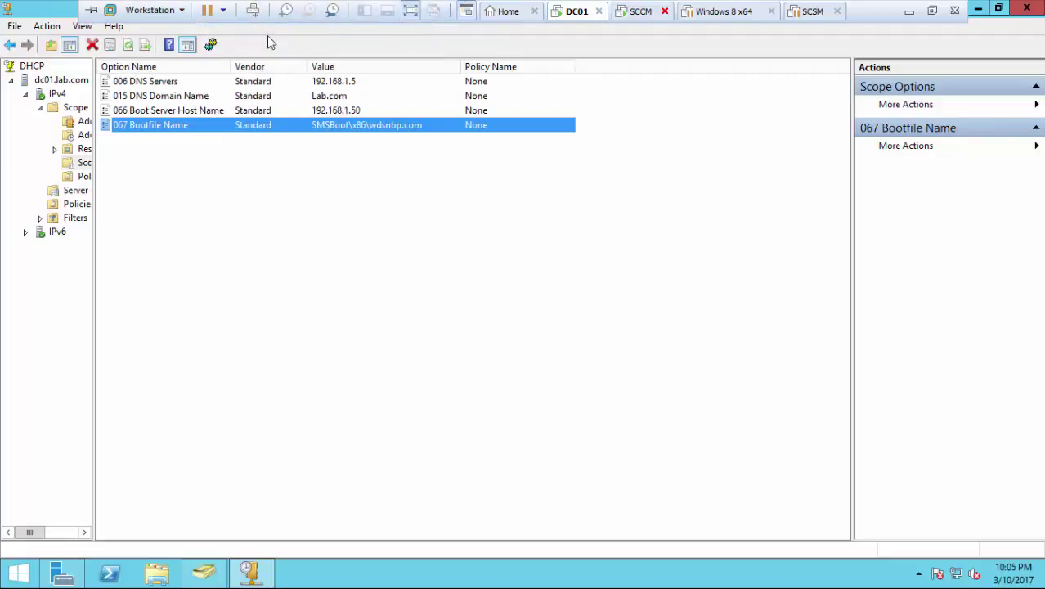
left_click(574, 280)
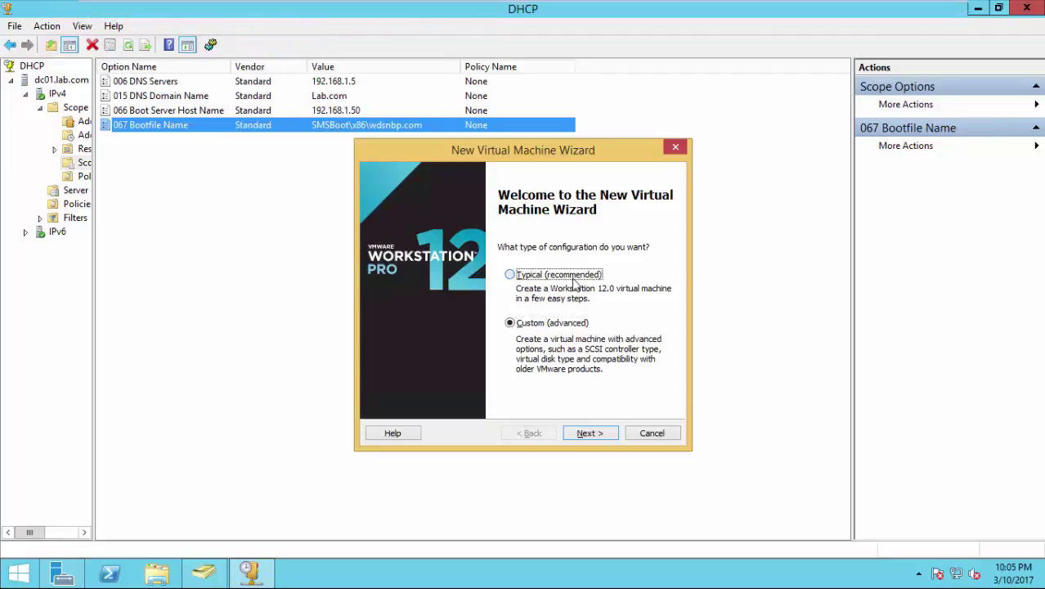
left_click(583, 435)
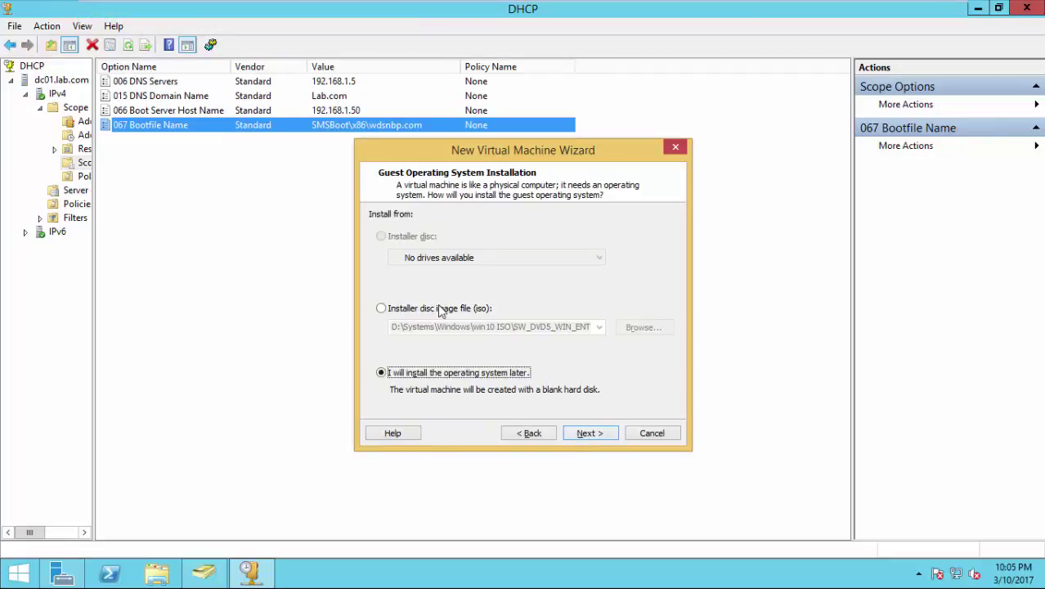
left_click(413, 309)
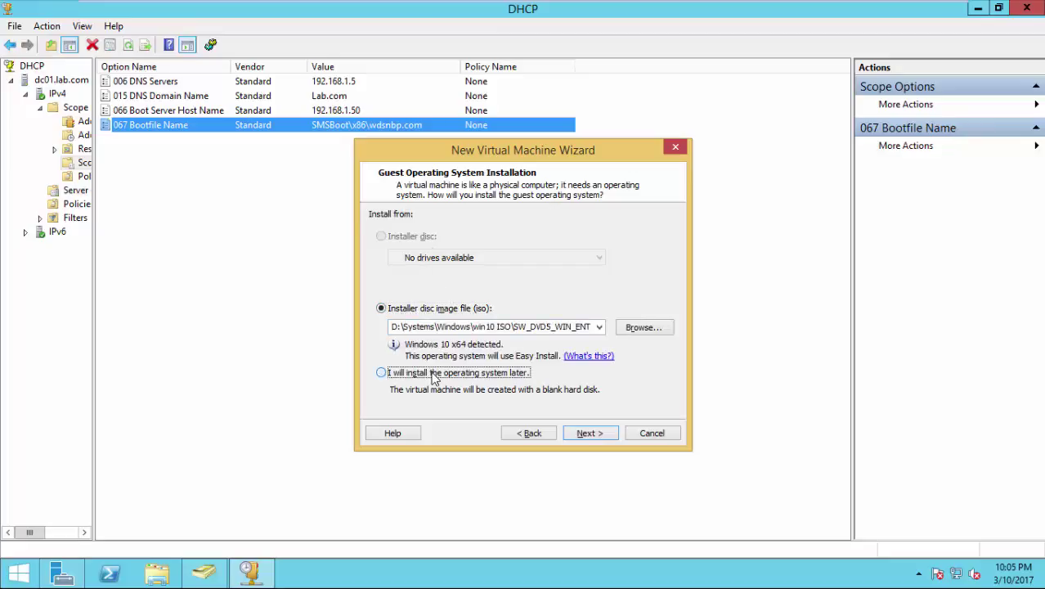
left_click(430, 373)
left_click(599, 436)
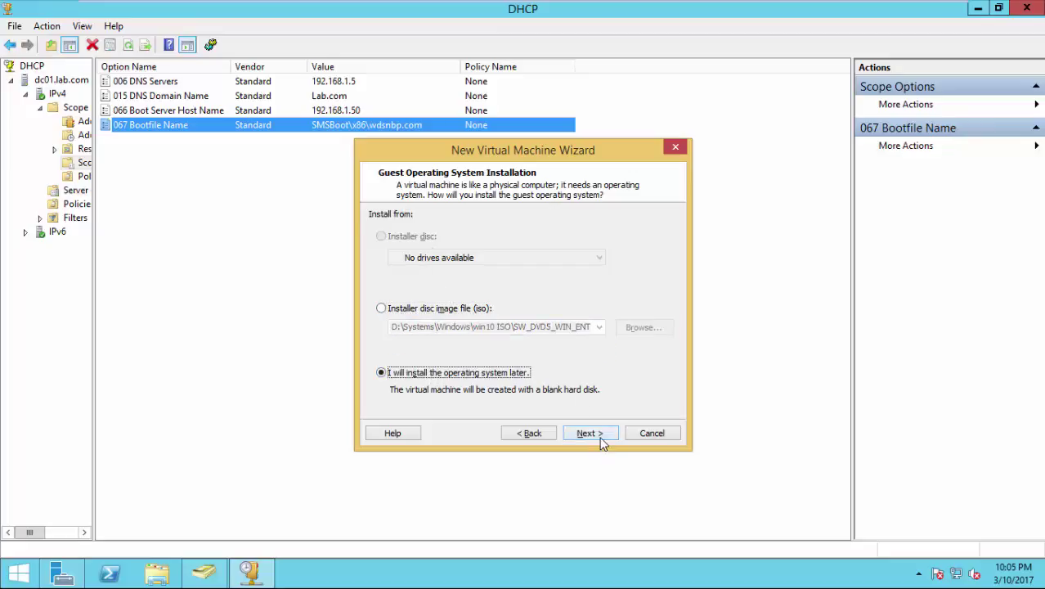
Choose Windows 10 x64, keep the default name and disk size, and open hardware settings.
left_click(464, 347)
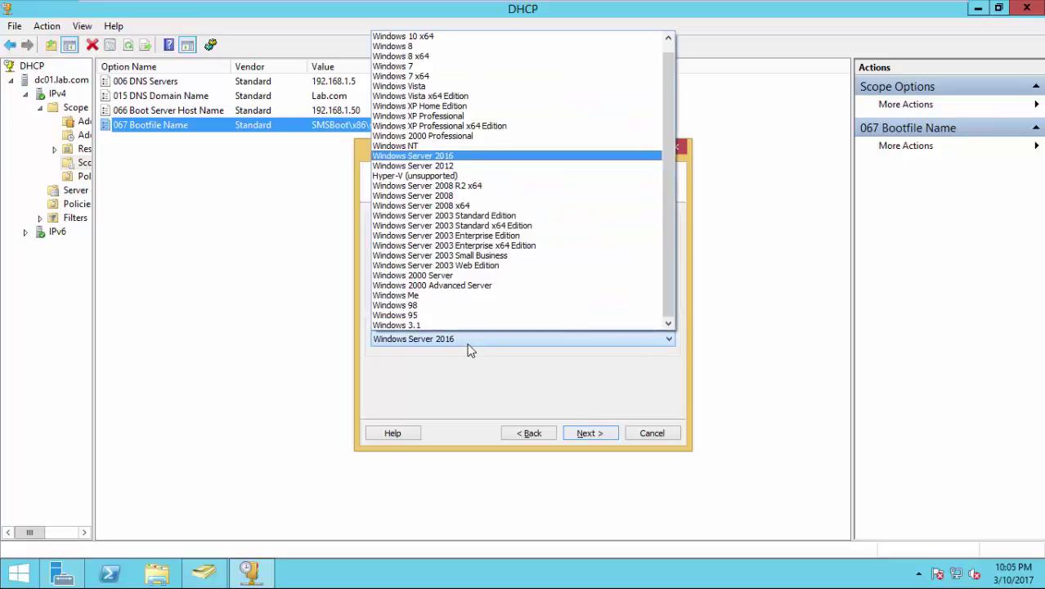
left_click(444, 37)
left_click(591, 433)
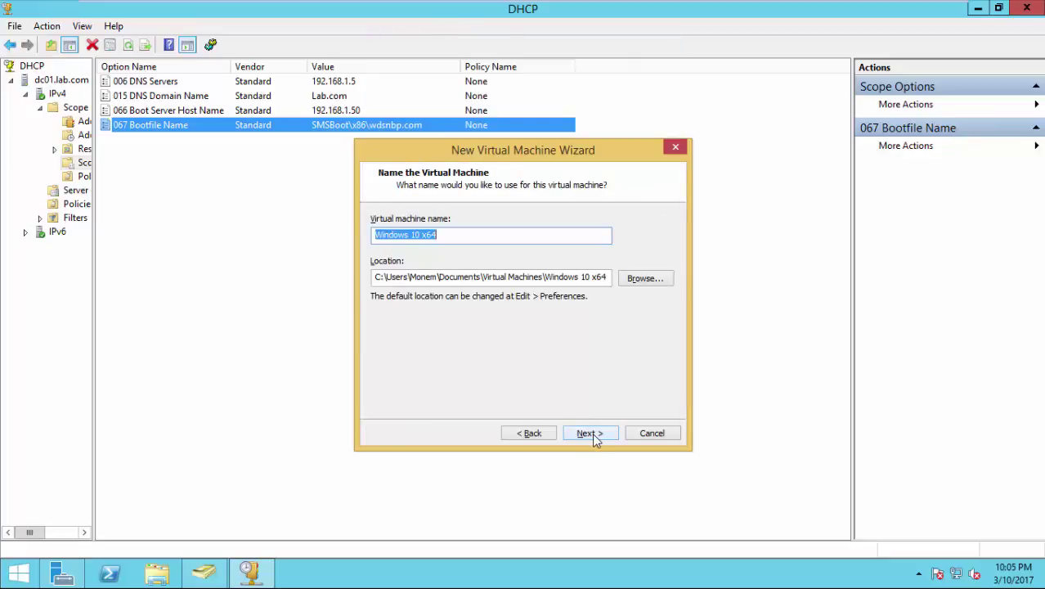
left_click(591, 434)
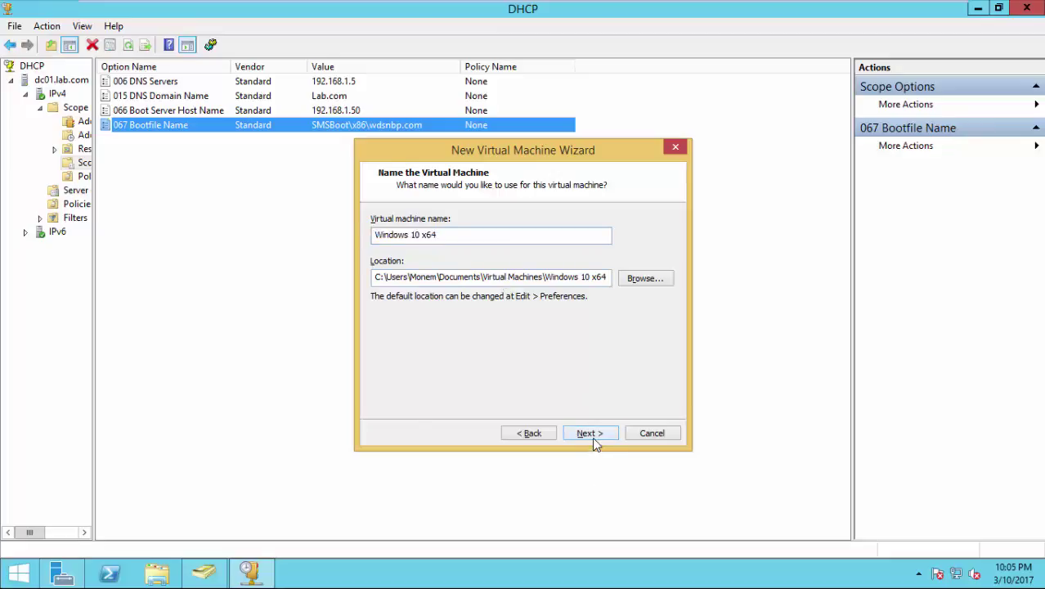
left_click(591, 434)
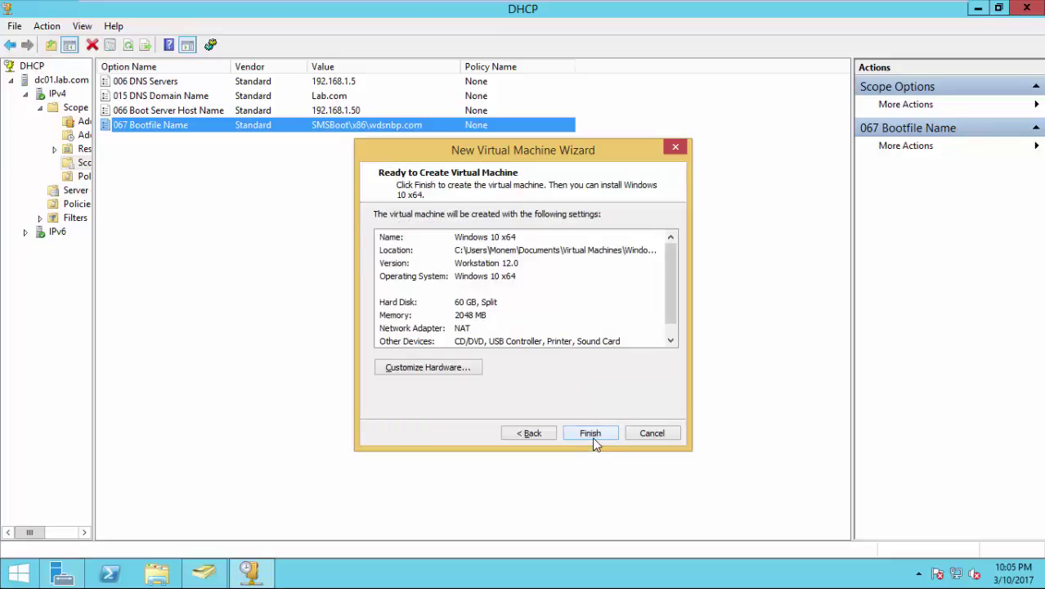
left_click(447, 373)
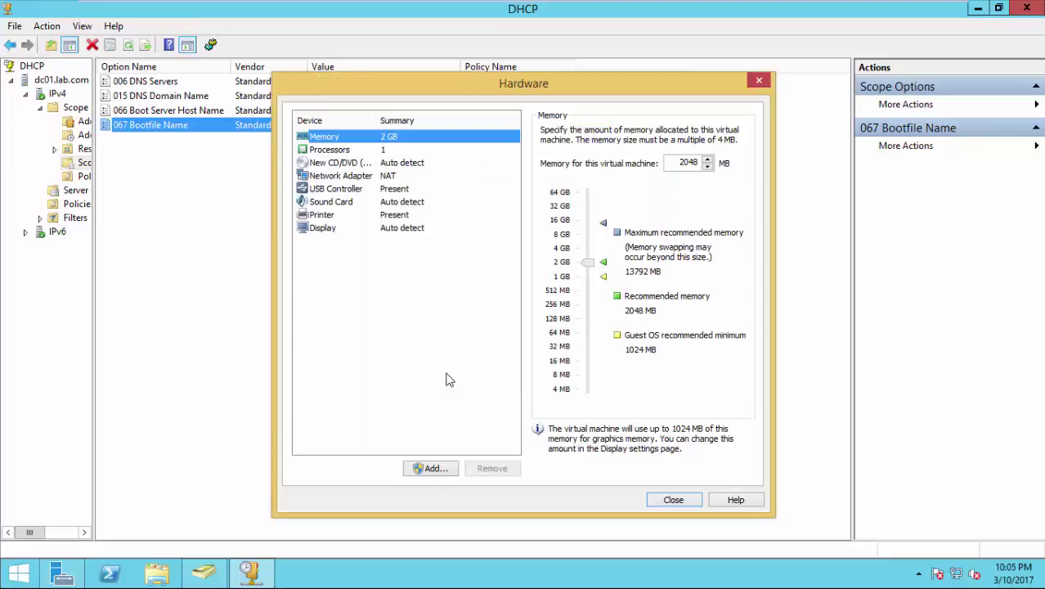
Give the new virtual machine 2 processors in its hardware settings.
left_click(367, 150)
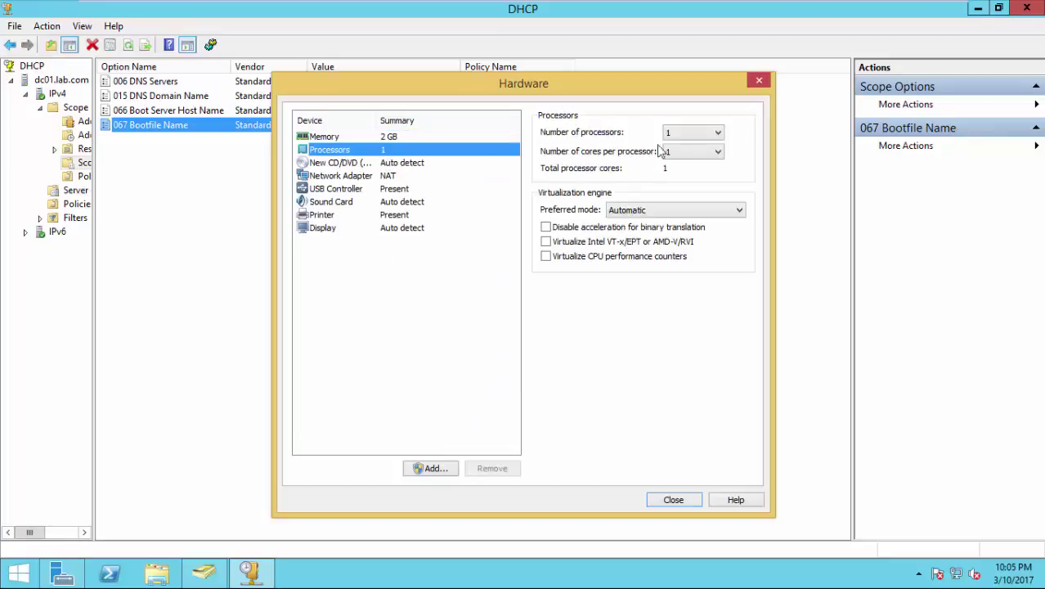
left_click(691, 133)
left_click(677, 154)
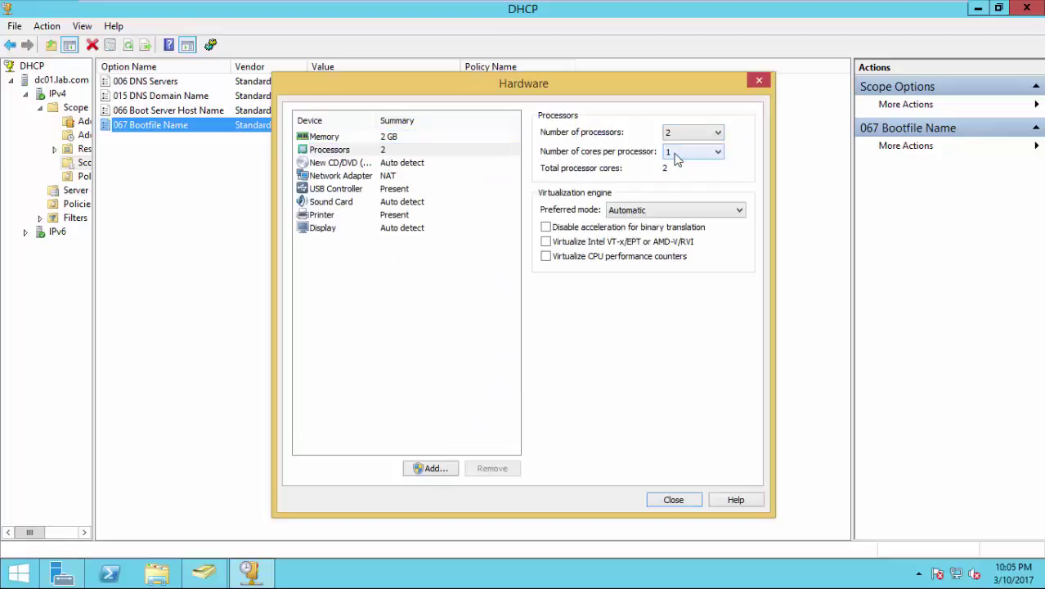
left_click(430, 137)
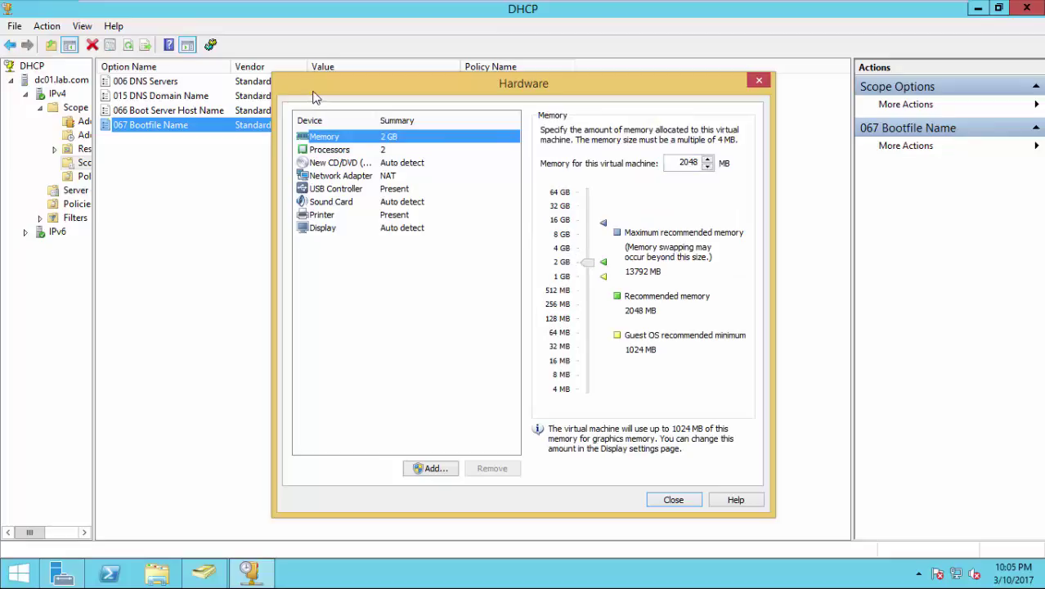
Switch the network adapter from NAT to Bridged and finish creating the Windows 10 x64 VM.
left_click(376, 177)
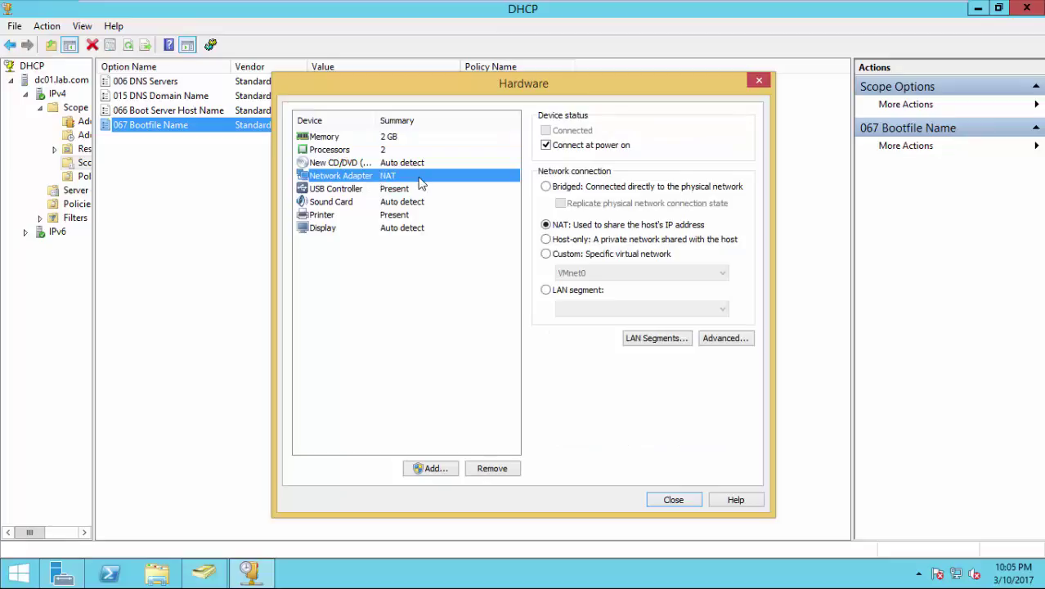
left_click(546, 186)
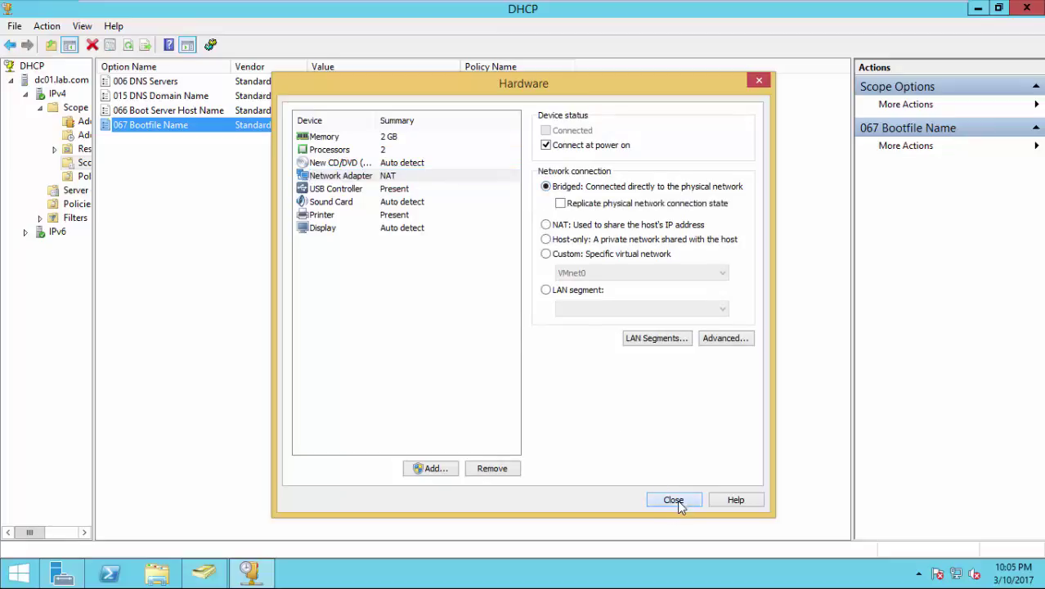
left_click(677, 500)
left_click(606, 435)
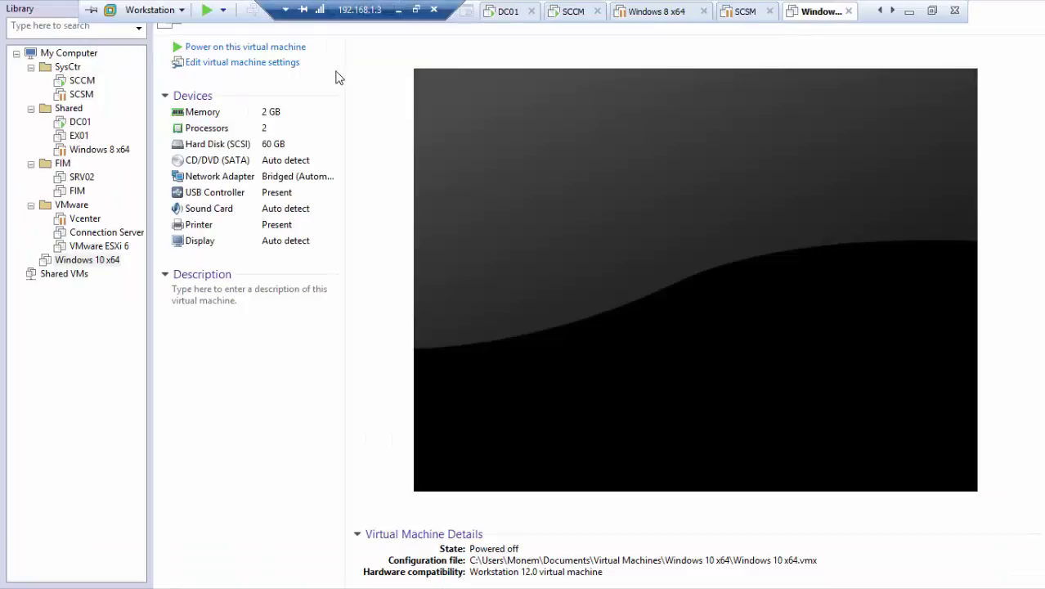
Power on the Windows 10 x64 VM, dismiss the missing-device warning and request a network boot.
left_click(261, 49)
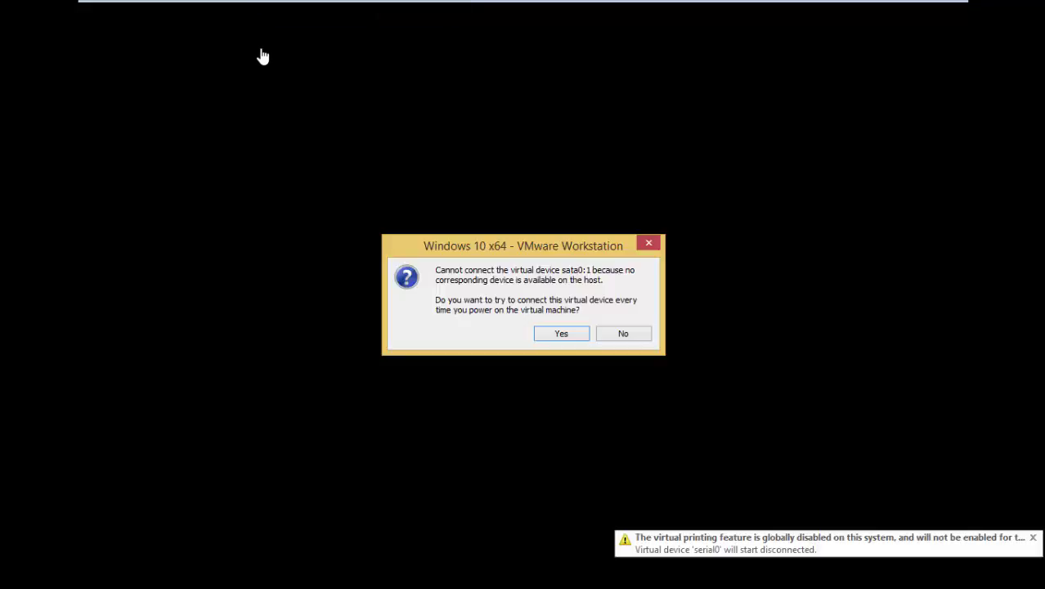
left_click(560, 332)
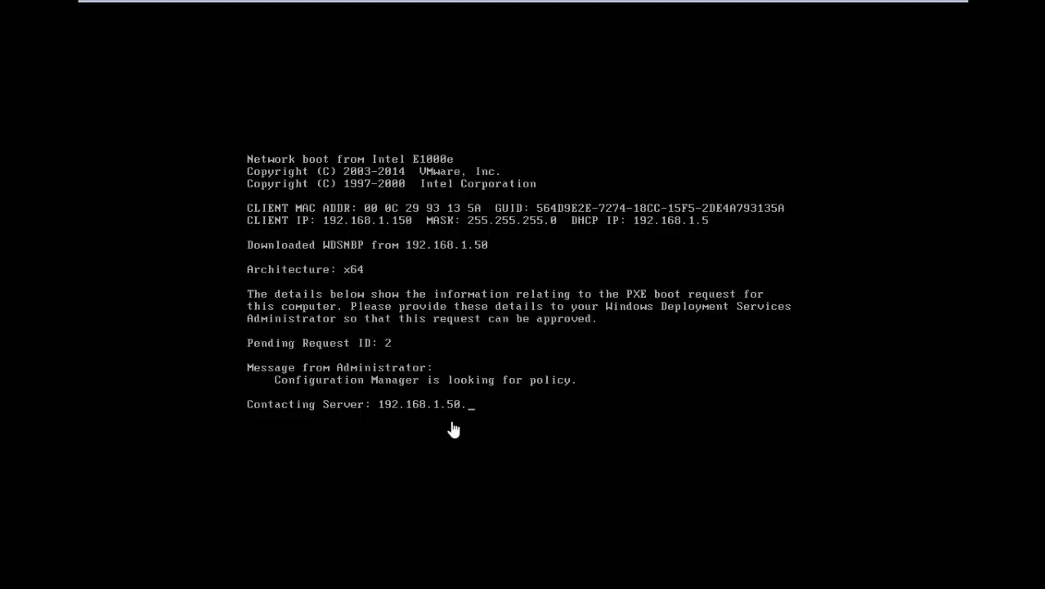
left_click(536, 287)
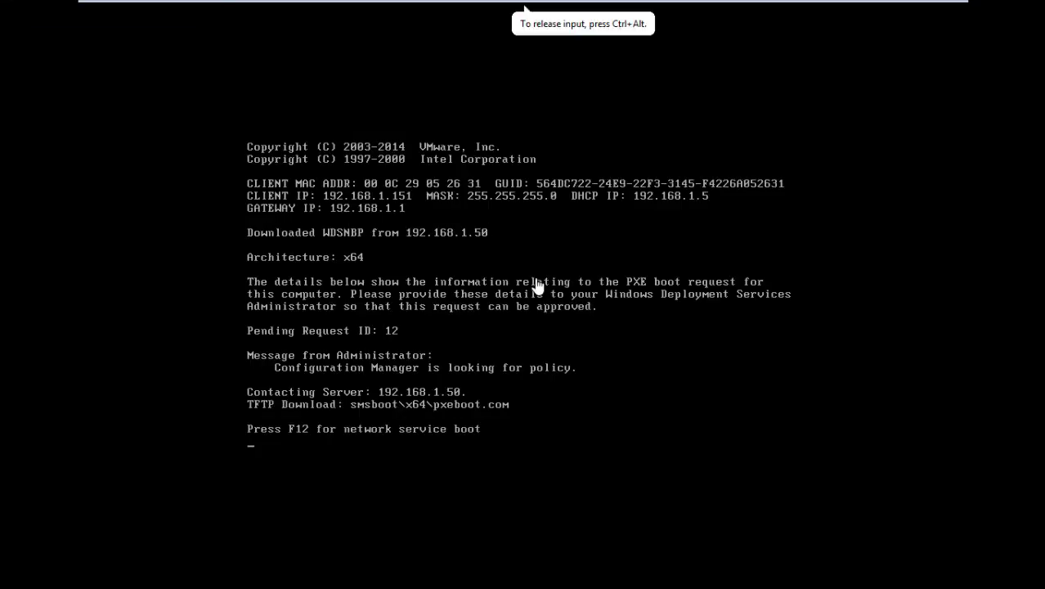
key("F12")
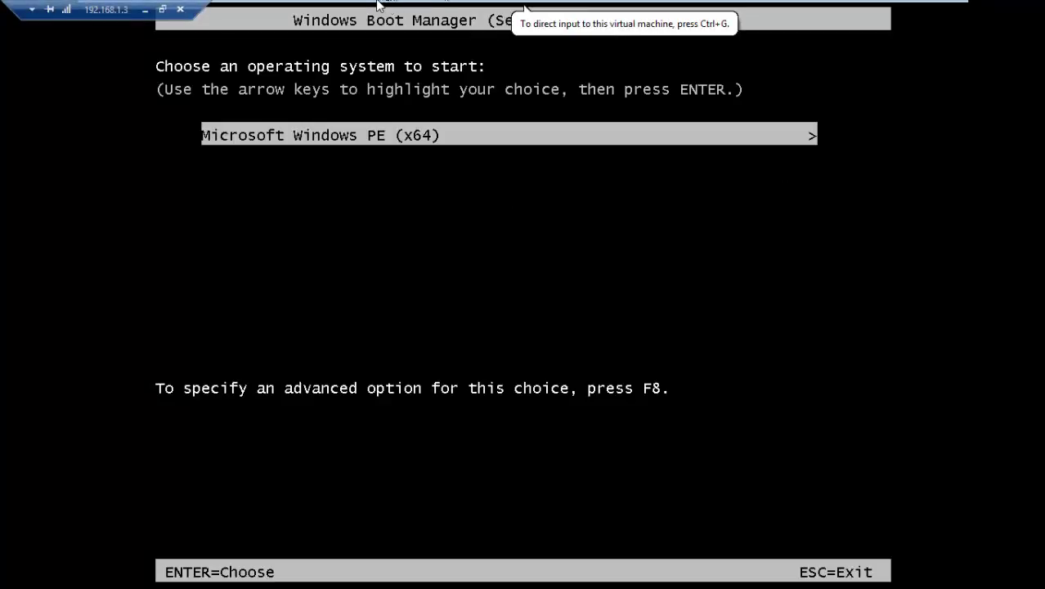
Restart the VM, press F12 for network boot and start Microsoft Windows PE (x64).
mouse_move(331, 4)
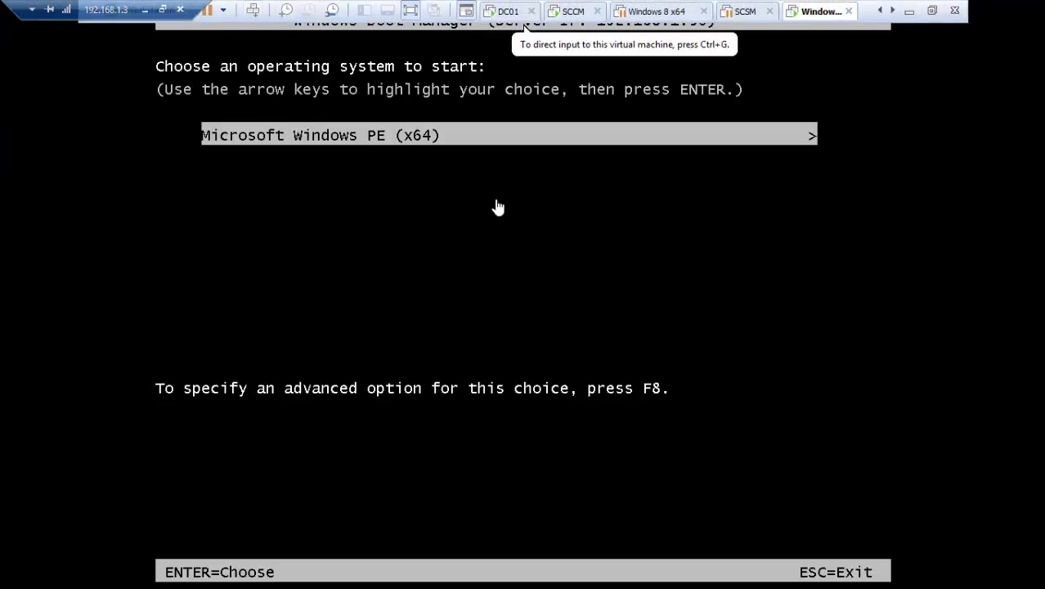
left_click(570, 224)
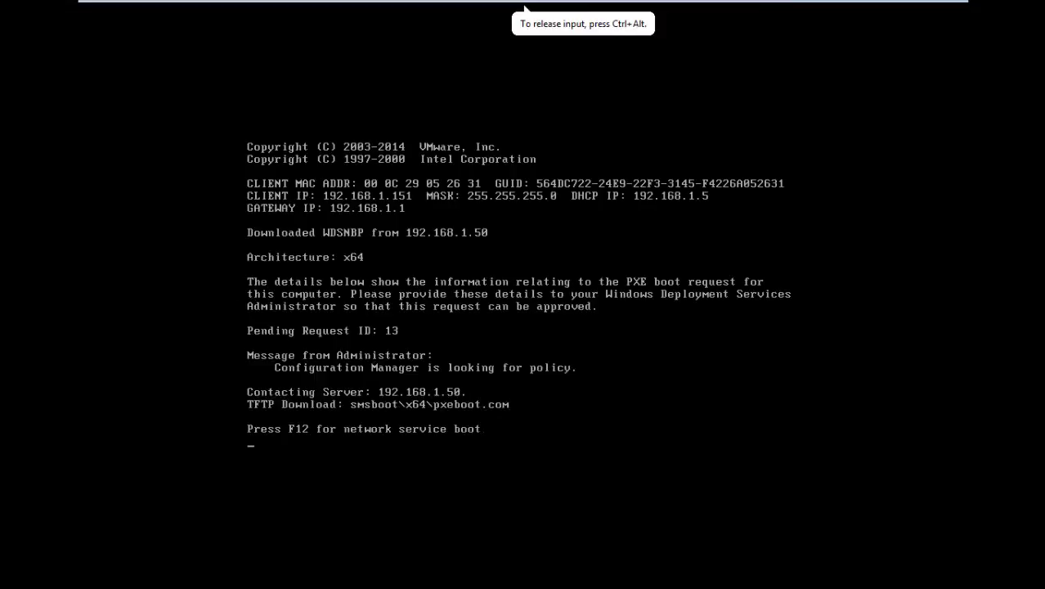
key("F12")
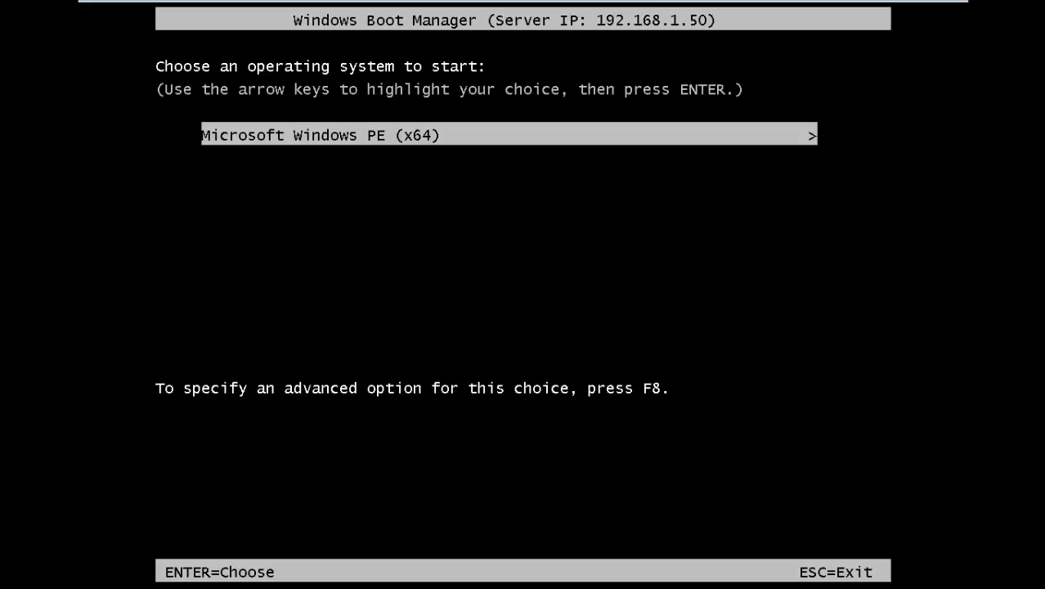
key("Return")
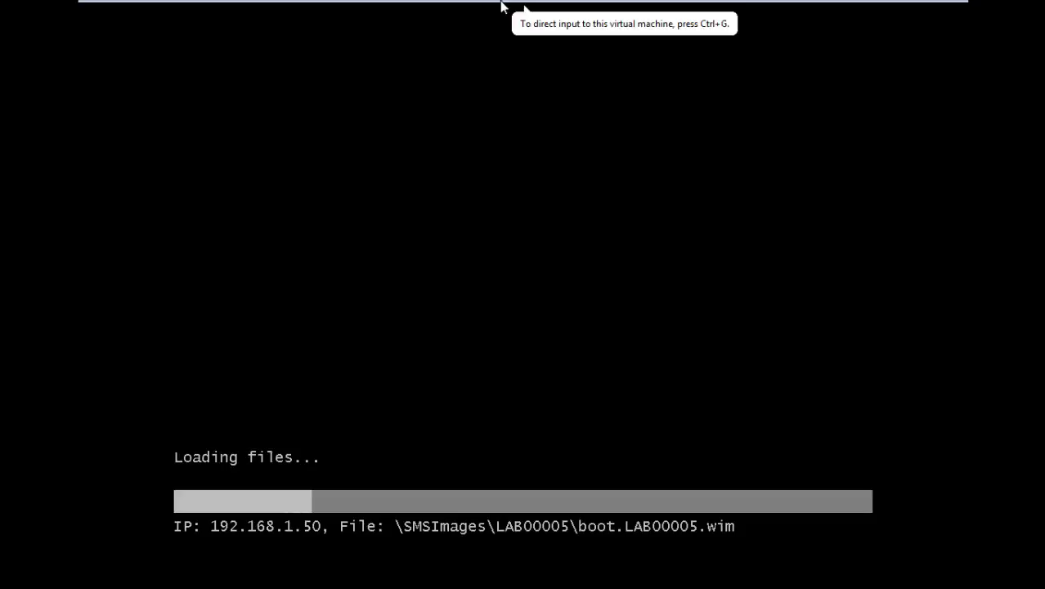
Capture VM input and wait while boot.LAB00005.wim loads and Windows PE initializes.
mouse_move(502, 2)
left_click(507, 106)
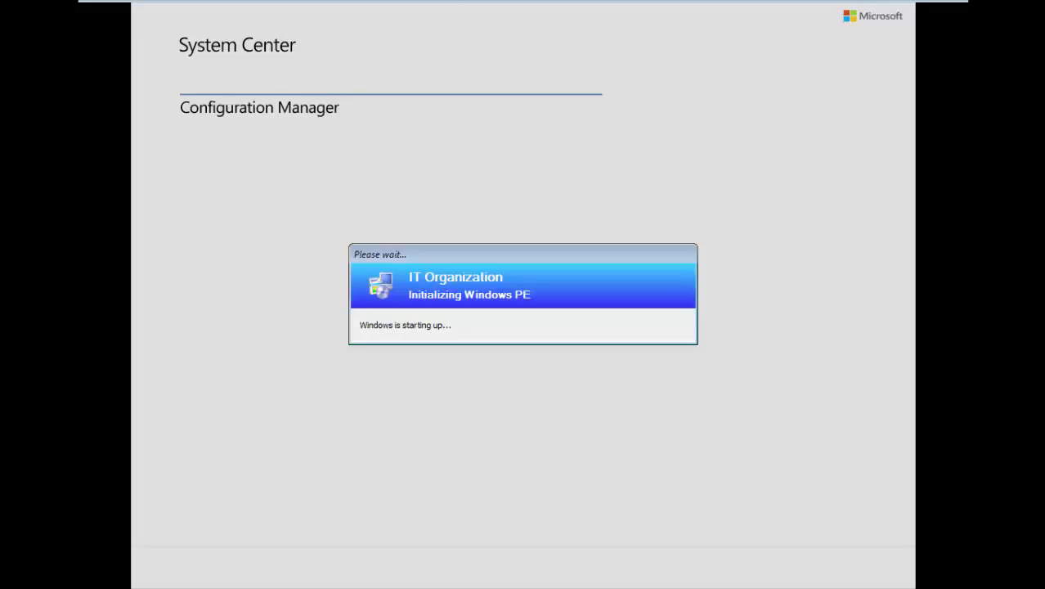
left_click(322, 18)
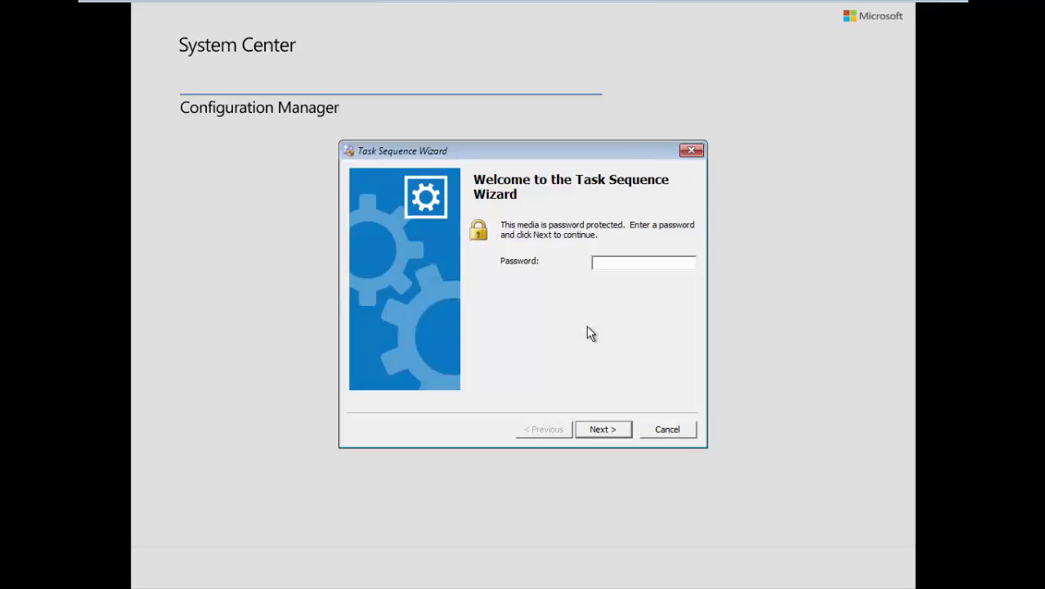
Enter the media password and run Task Sequence 2.
left_click(604, 267)
type("P@ss")
key("Return")
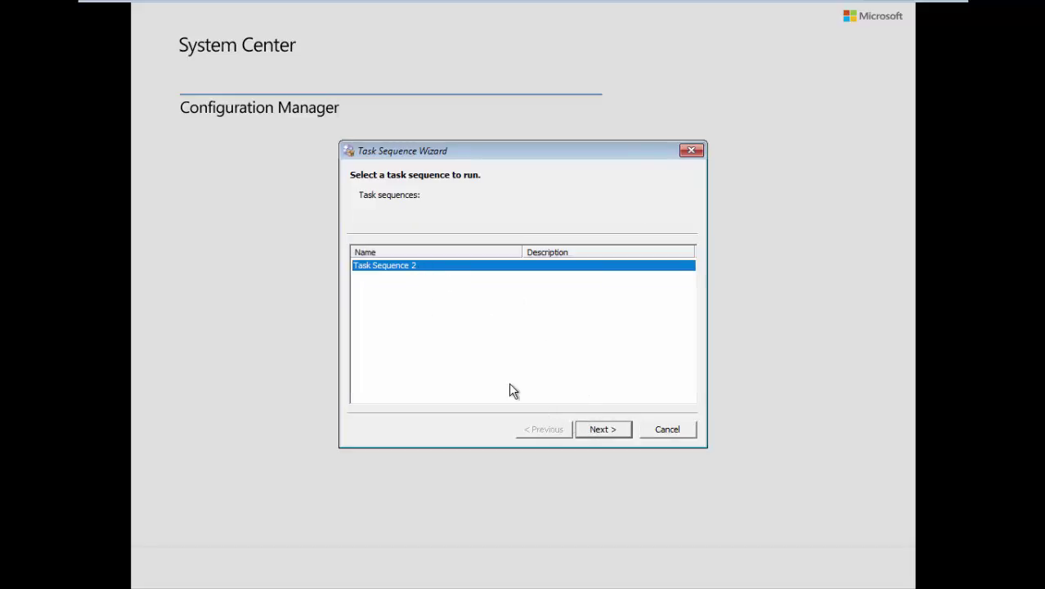
left_click(603, 430)
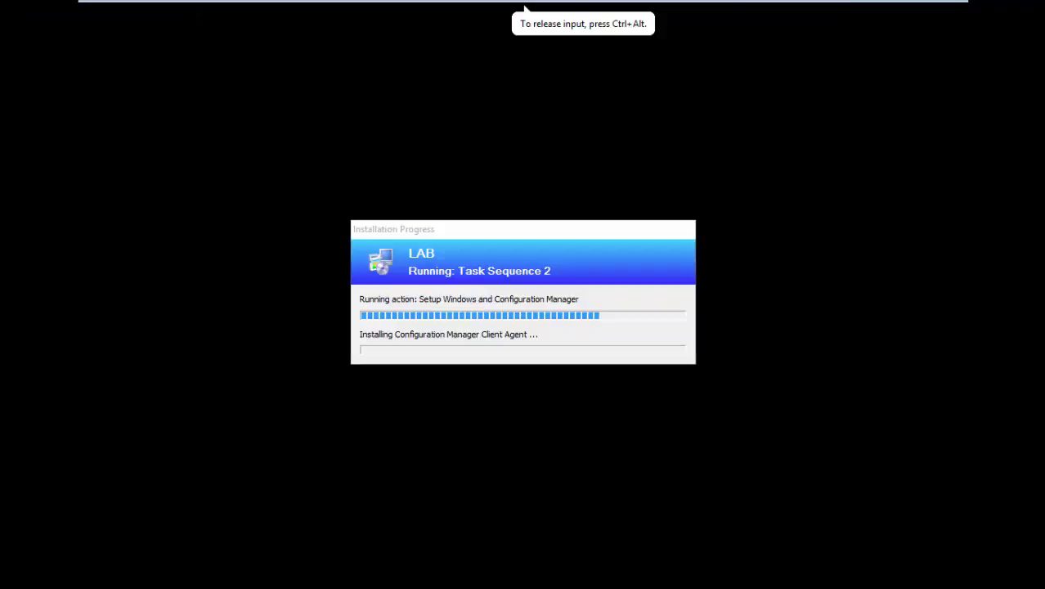
key("ctrl+alt")
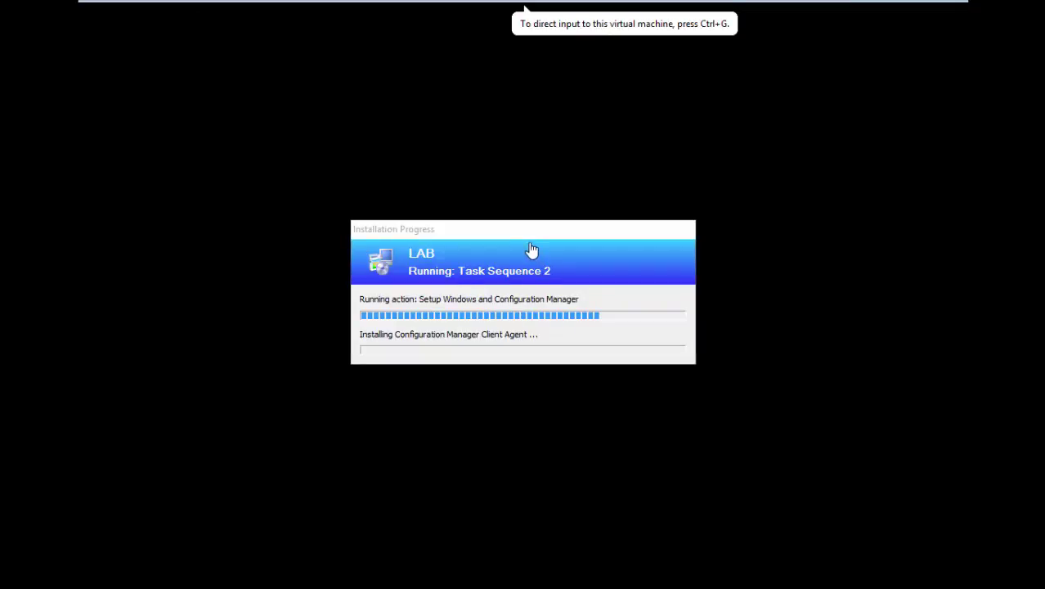
left_click(529, 241)
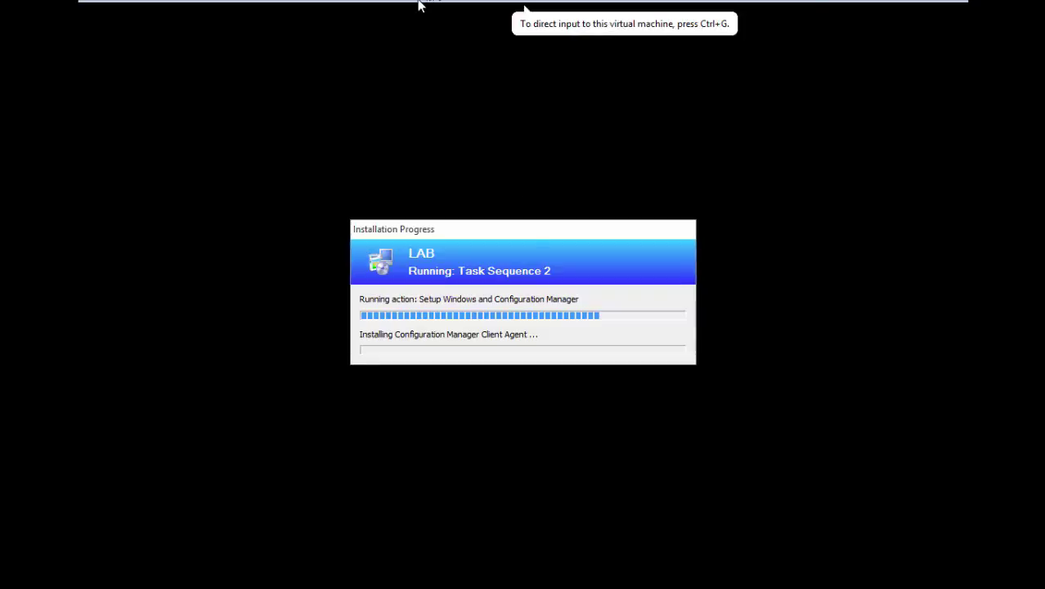
mouse_move(421, 3)
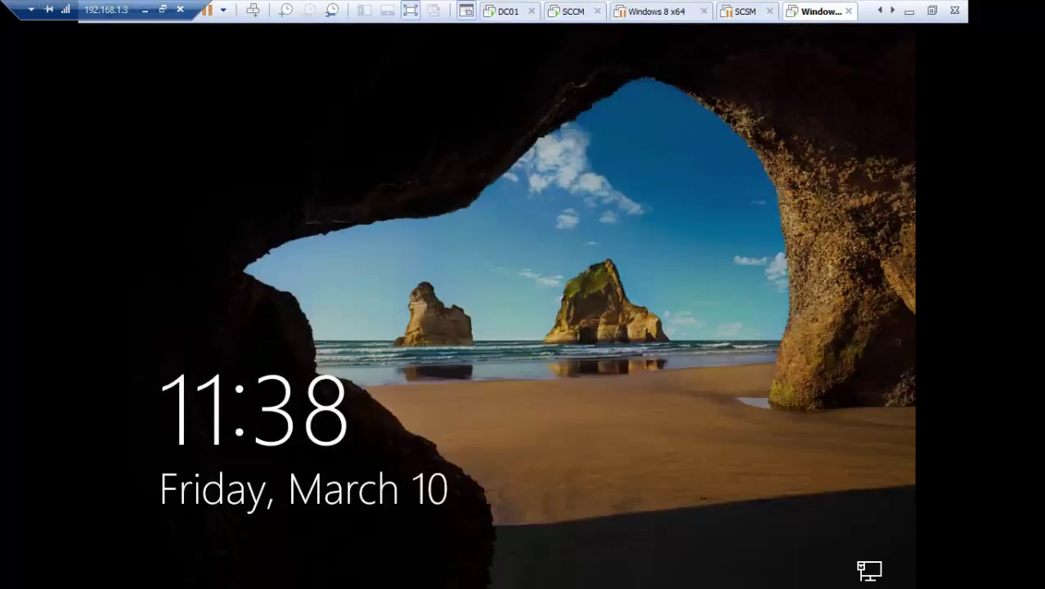
Dismiss the lock screen and attempt to sign in as administrator.
left_click(583, 163)
left_click(584, 164)
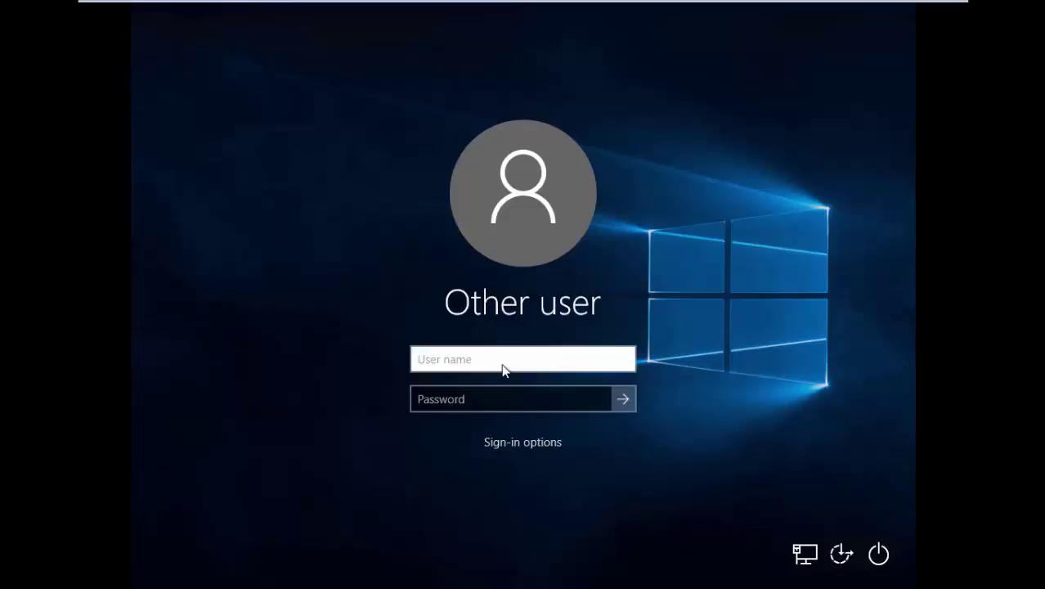
type("administrator")
key("Return")
key("Return")
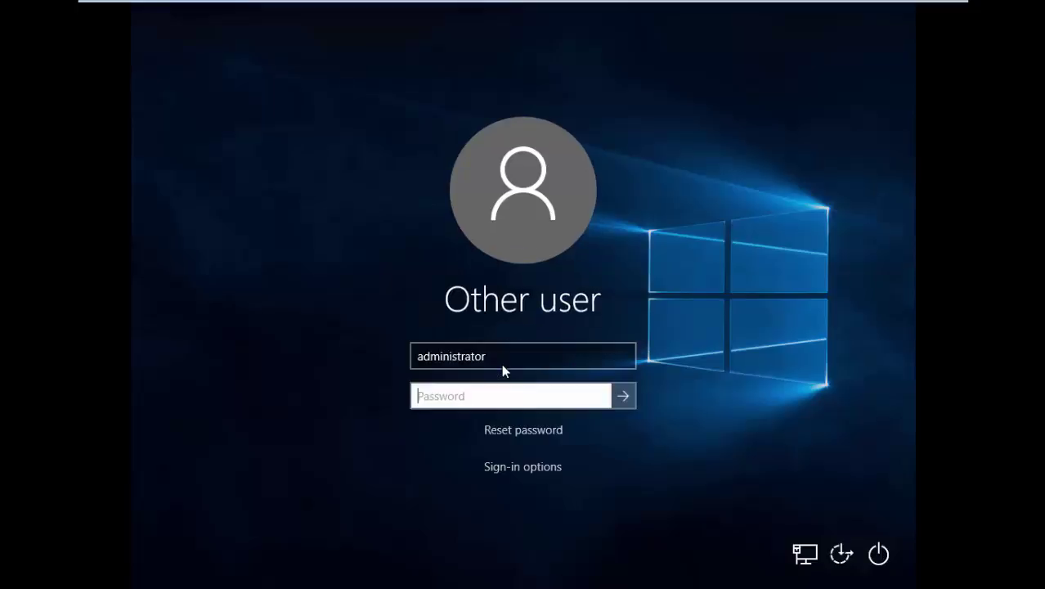
Clear the user name, dismiss the missing credentials error and refocus the user name field.
left_click(493, 358)
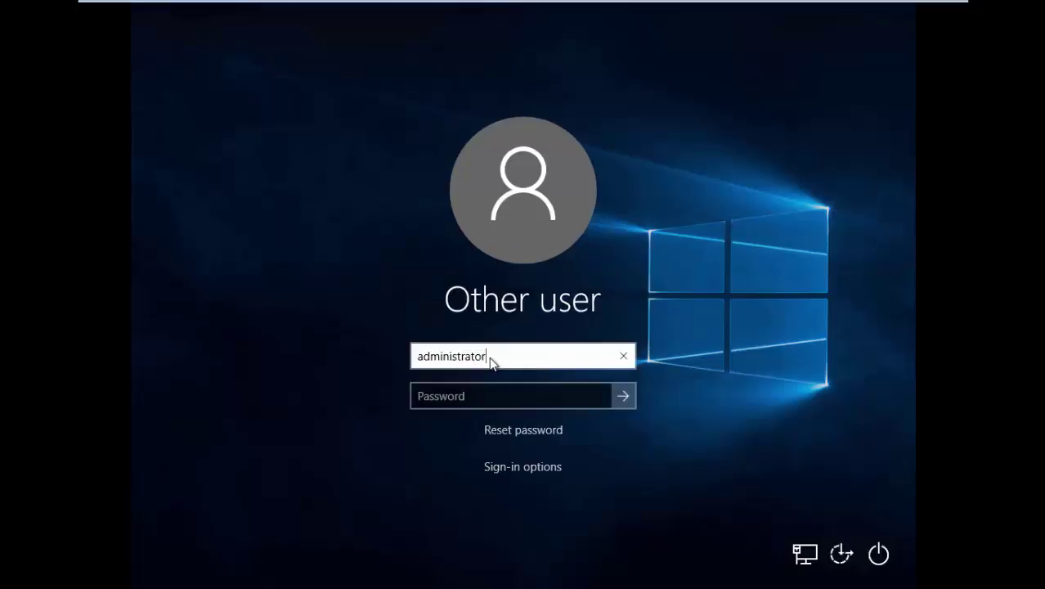
key("BackSpace")
key("BackSpace")
key("BackSpace")
key("BackSpace")
key("BackSpace")
key("BackSpace")
key("BackSpace")
key("BackSpace")
key("BackSpace")
key("BackSpace")
key("BackSpace")
key("BackSpace")
key("BackSpace")
key("Return")
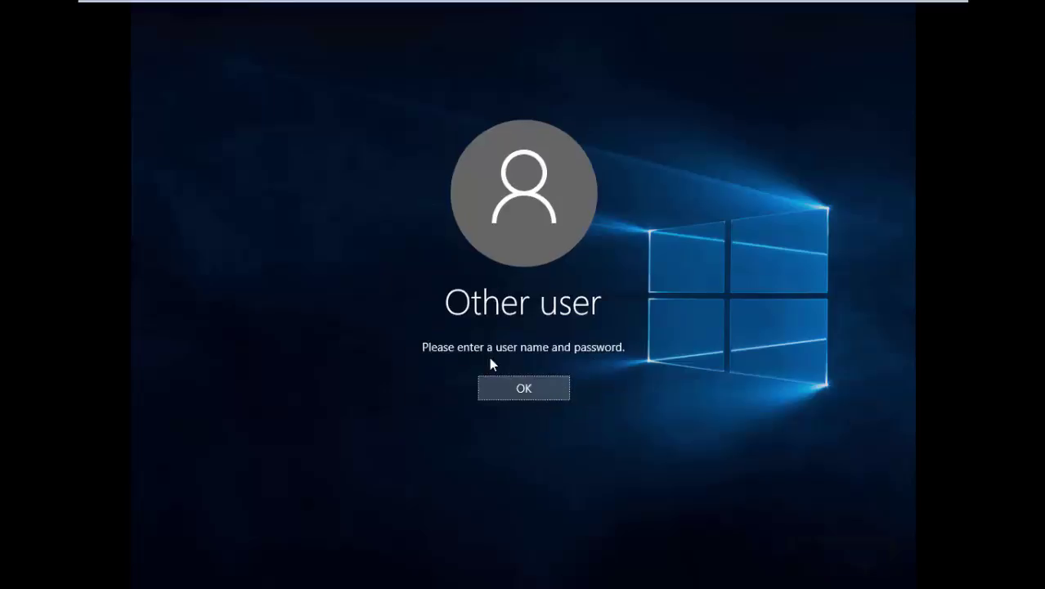
key("Return")
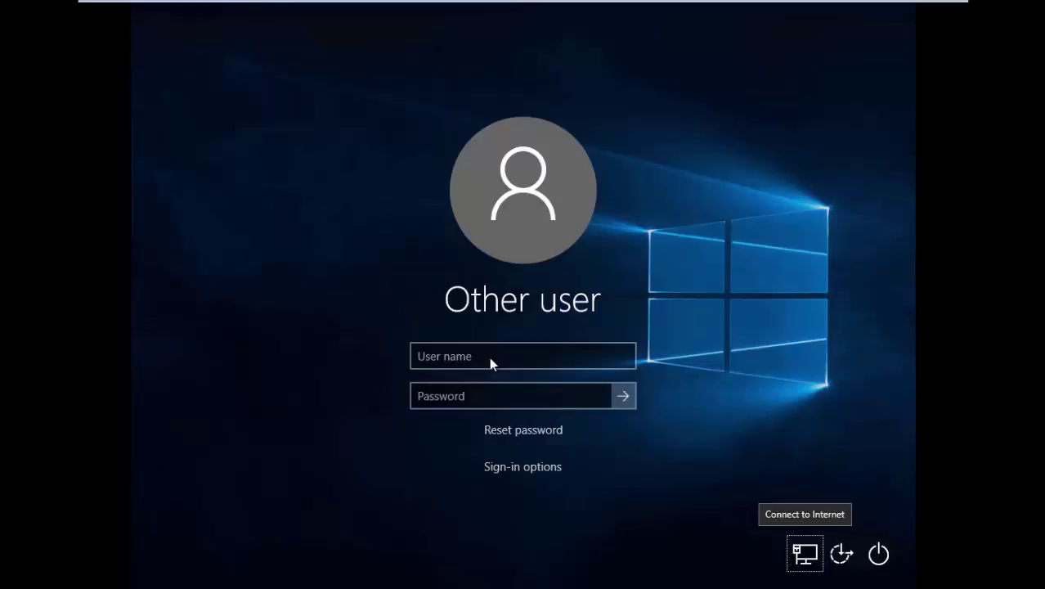
left_click(506, 348)
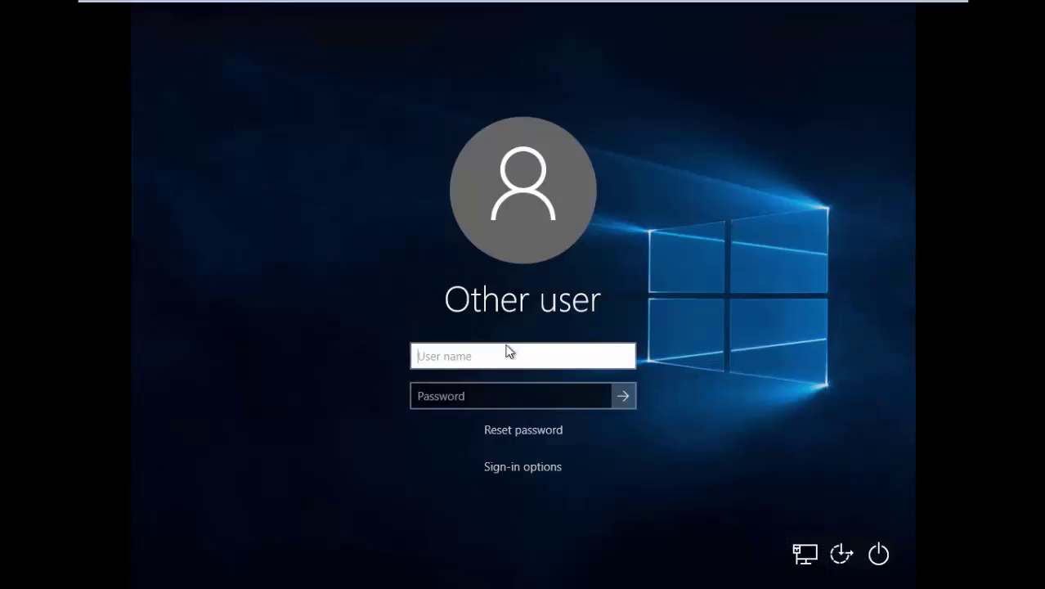